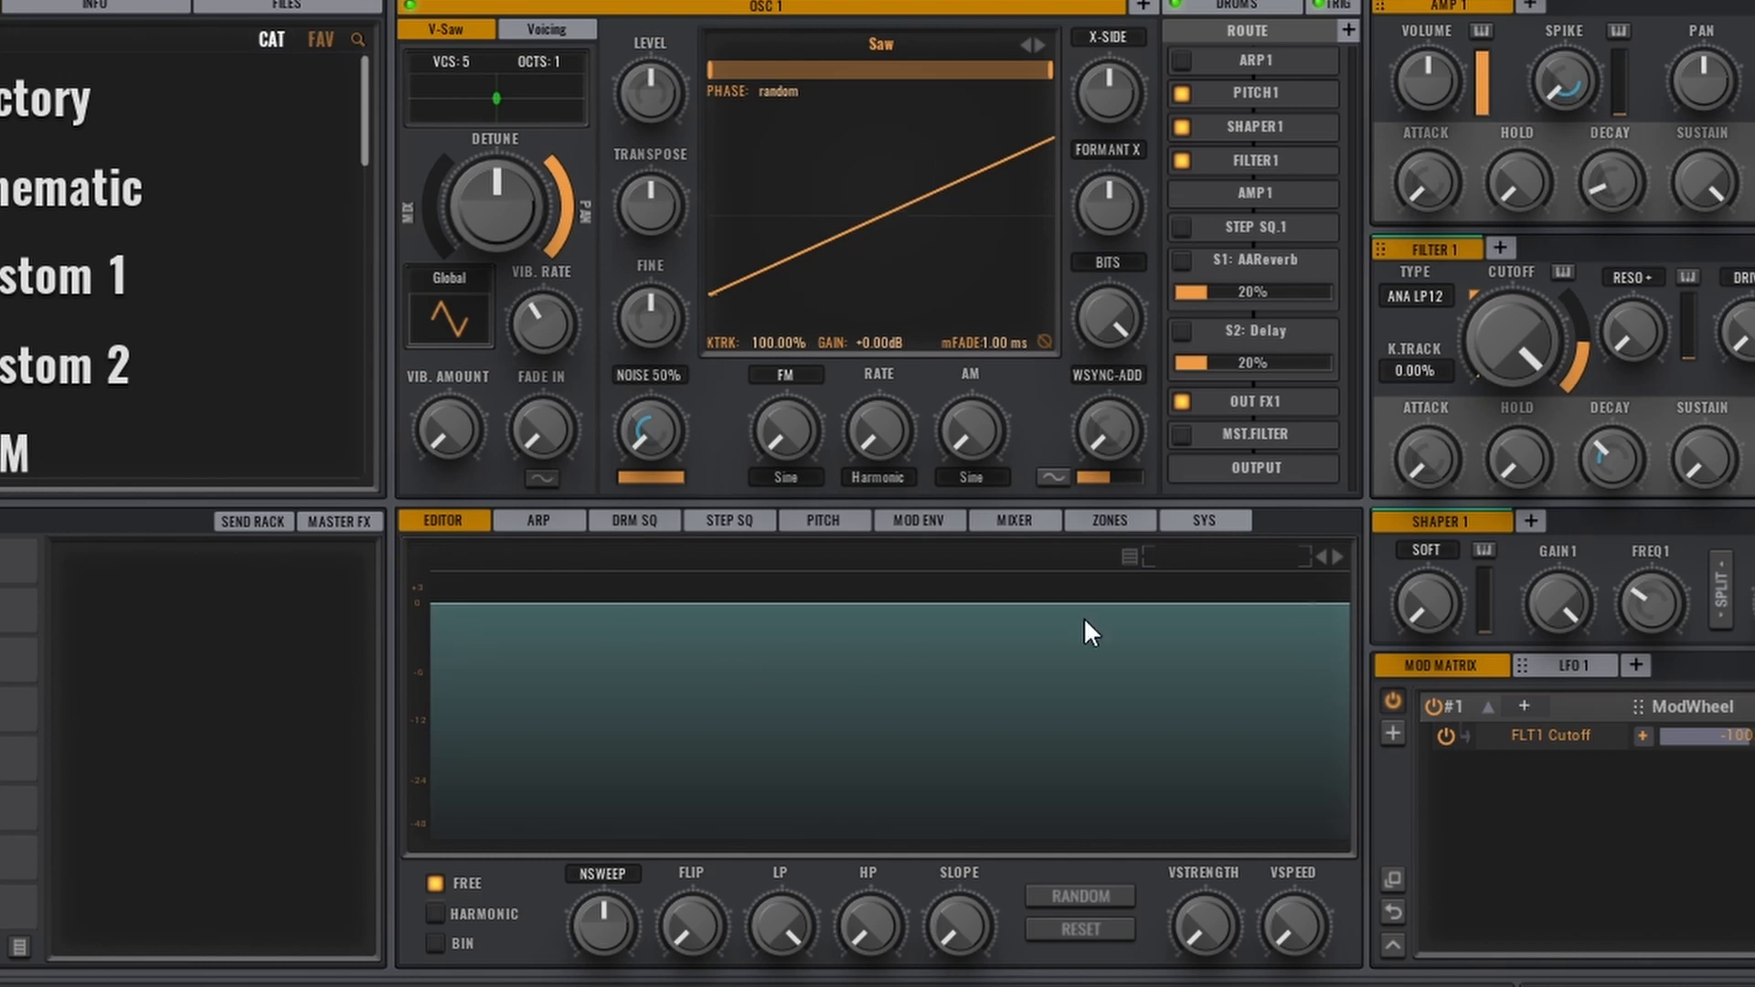
Draw a freehand curve with a deep low dip in OSC 1's spectrum editor and reset VSTRENGTH and VSPEED to minimum
mouse_move(728, 661)
mouse_down()
mouse_move(717, 754)
mouse_move(724, 654)
mouse_move(934, 653)
mouse_move(963, 679)
mouse_up()
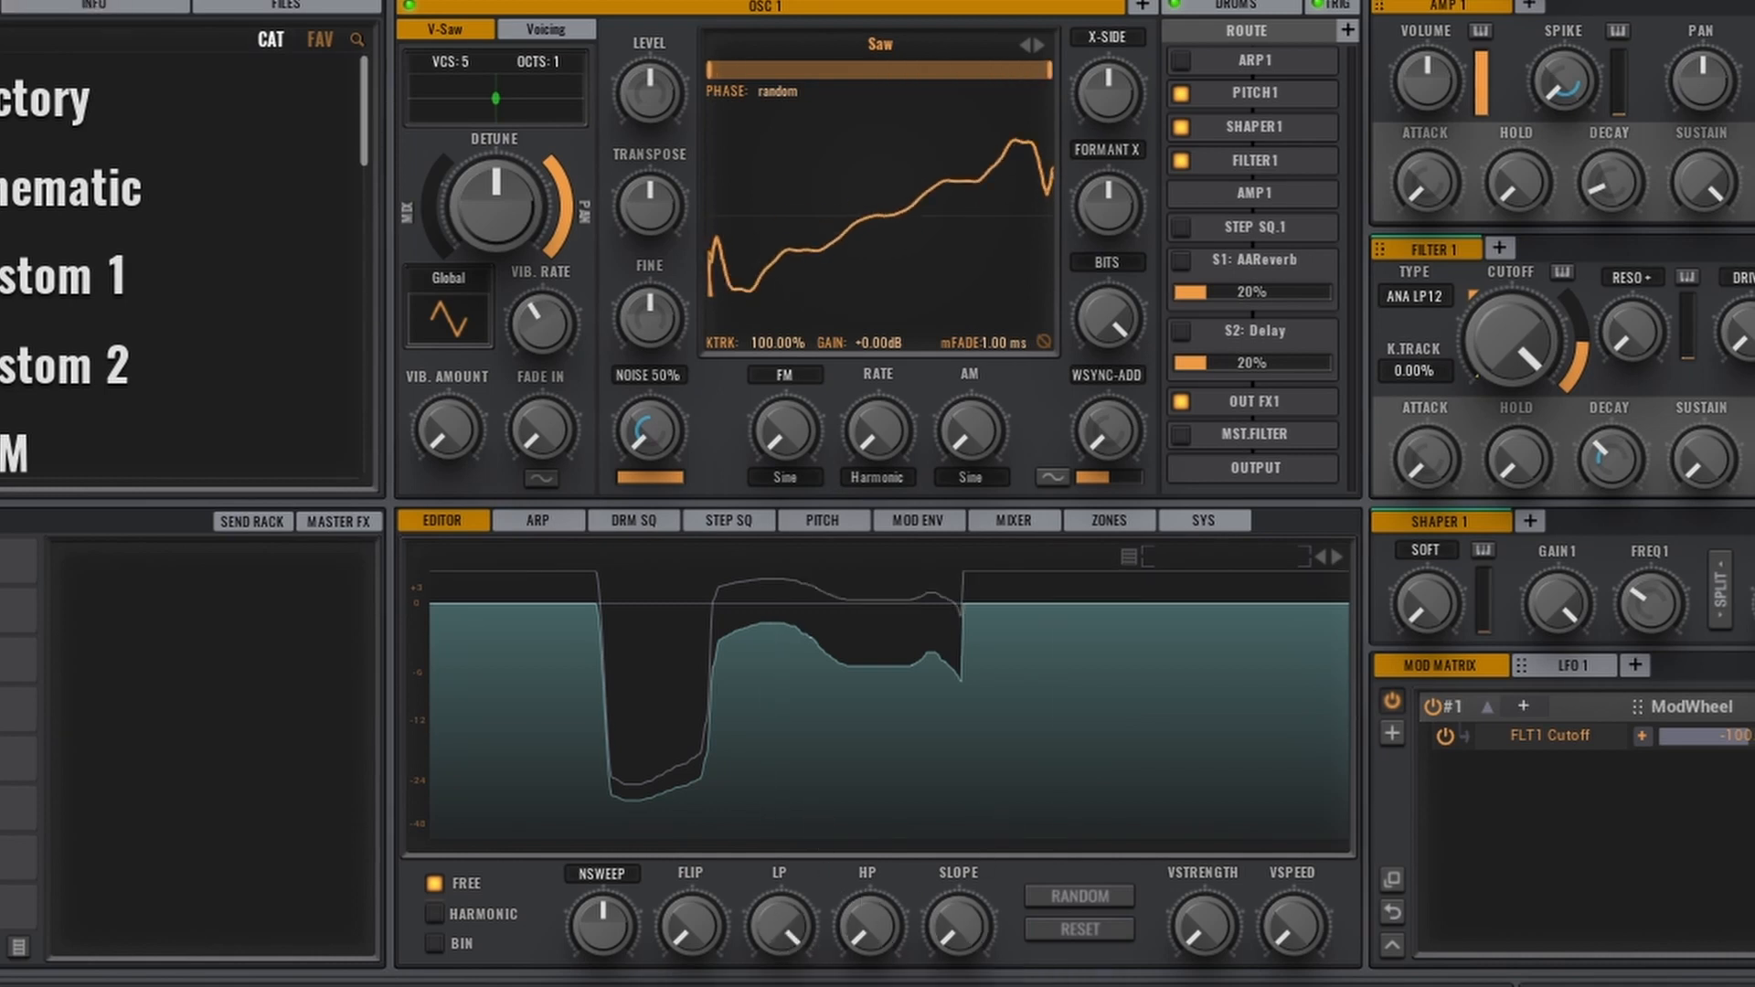
drag(1227, 917, 1294, 878)
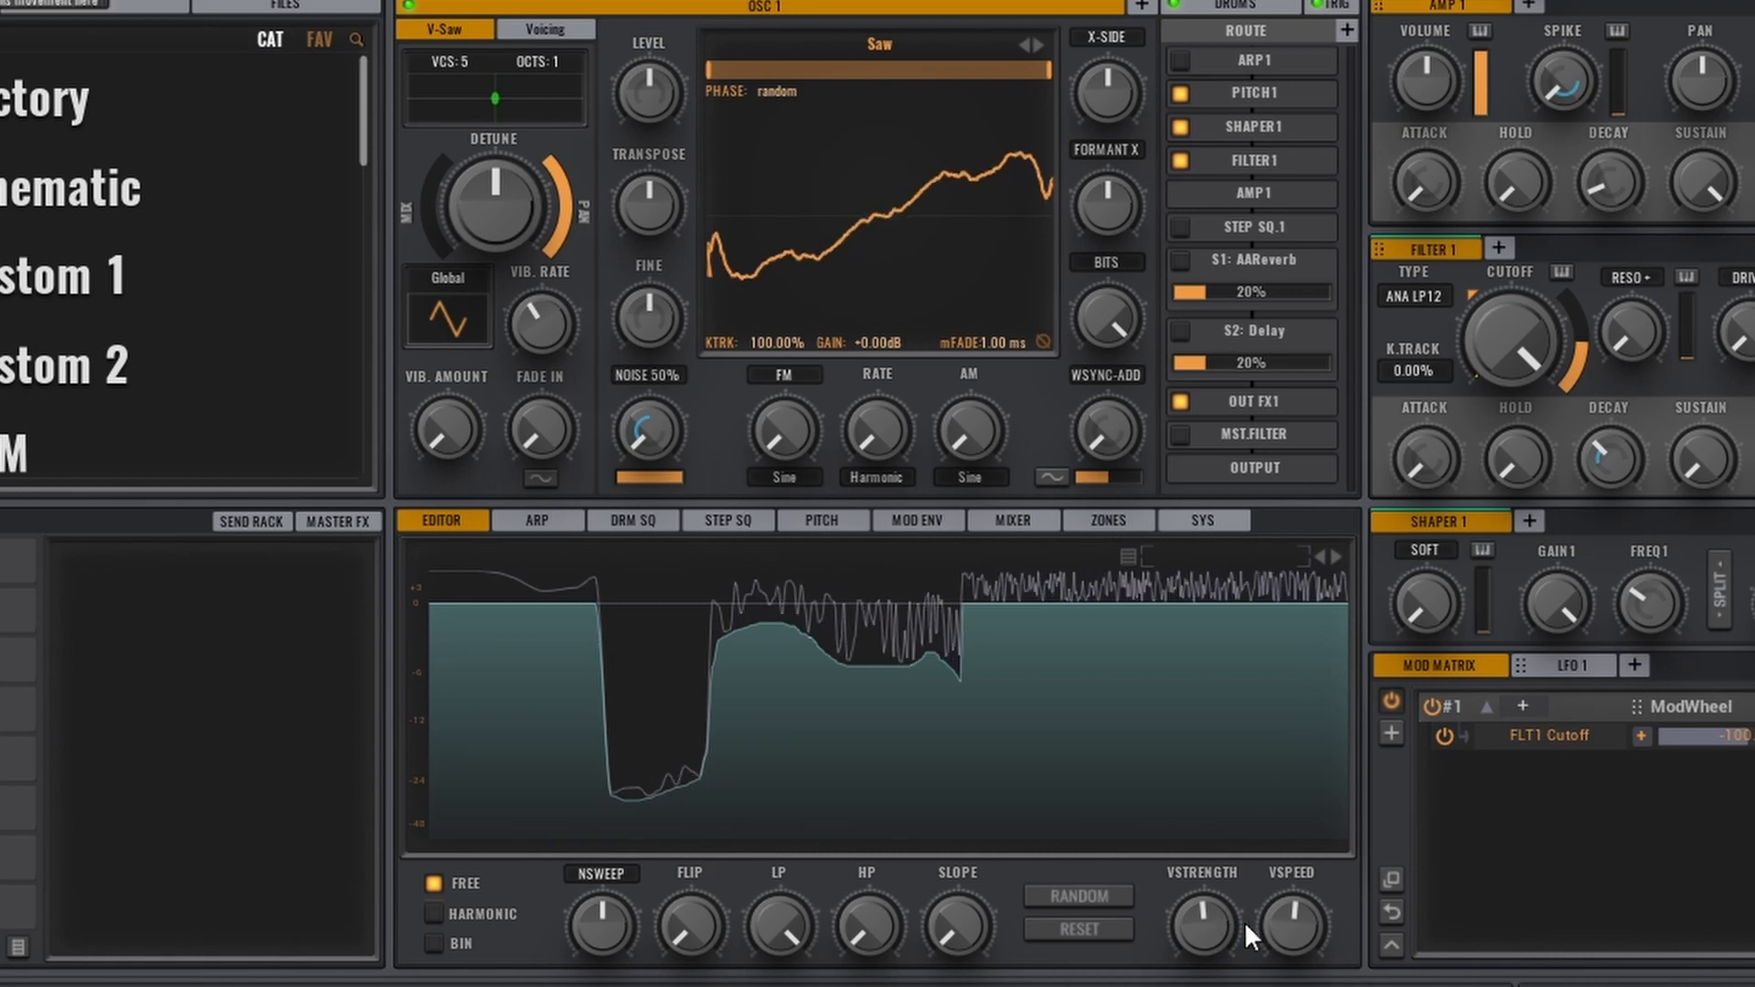
double_click(1287, 931)
double_click(1218, 932)
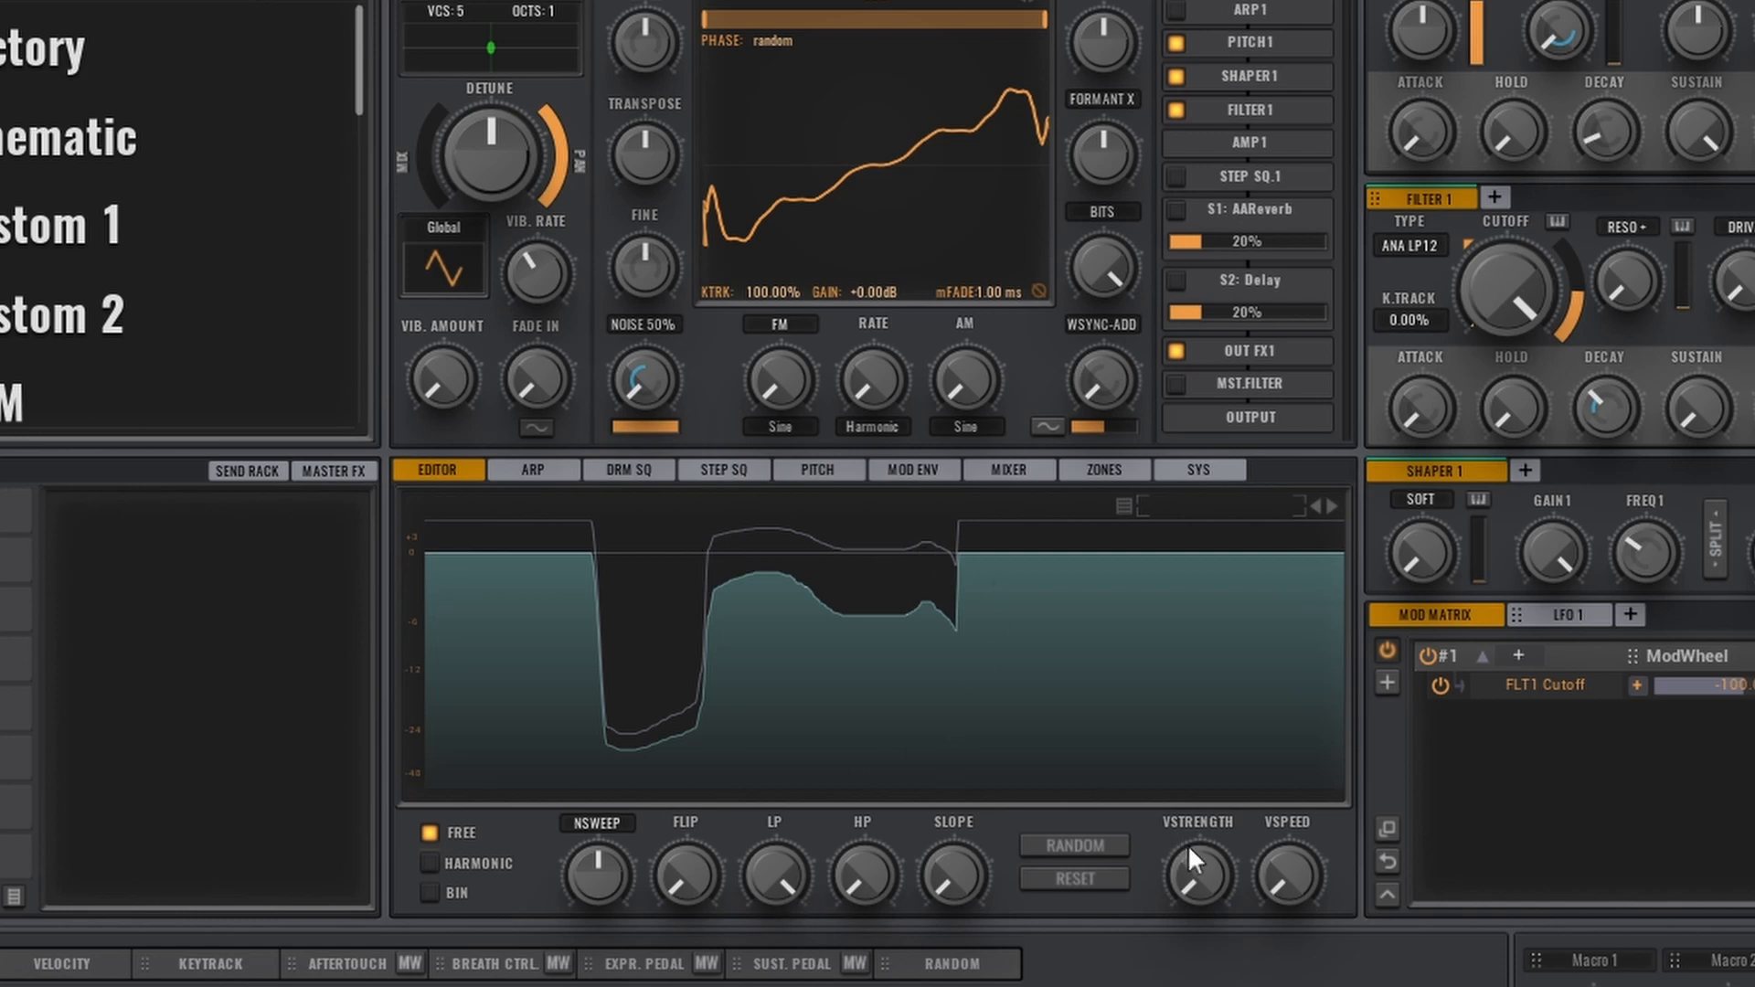
Raise OSC 1's VSTRENGTH and VSPEED to about halfway so the drawn spectrum curve varies over time, and try the NSWEEP control
drag(1209, 874, 1200, 765)
drag(1274, 881, 1302, 744)
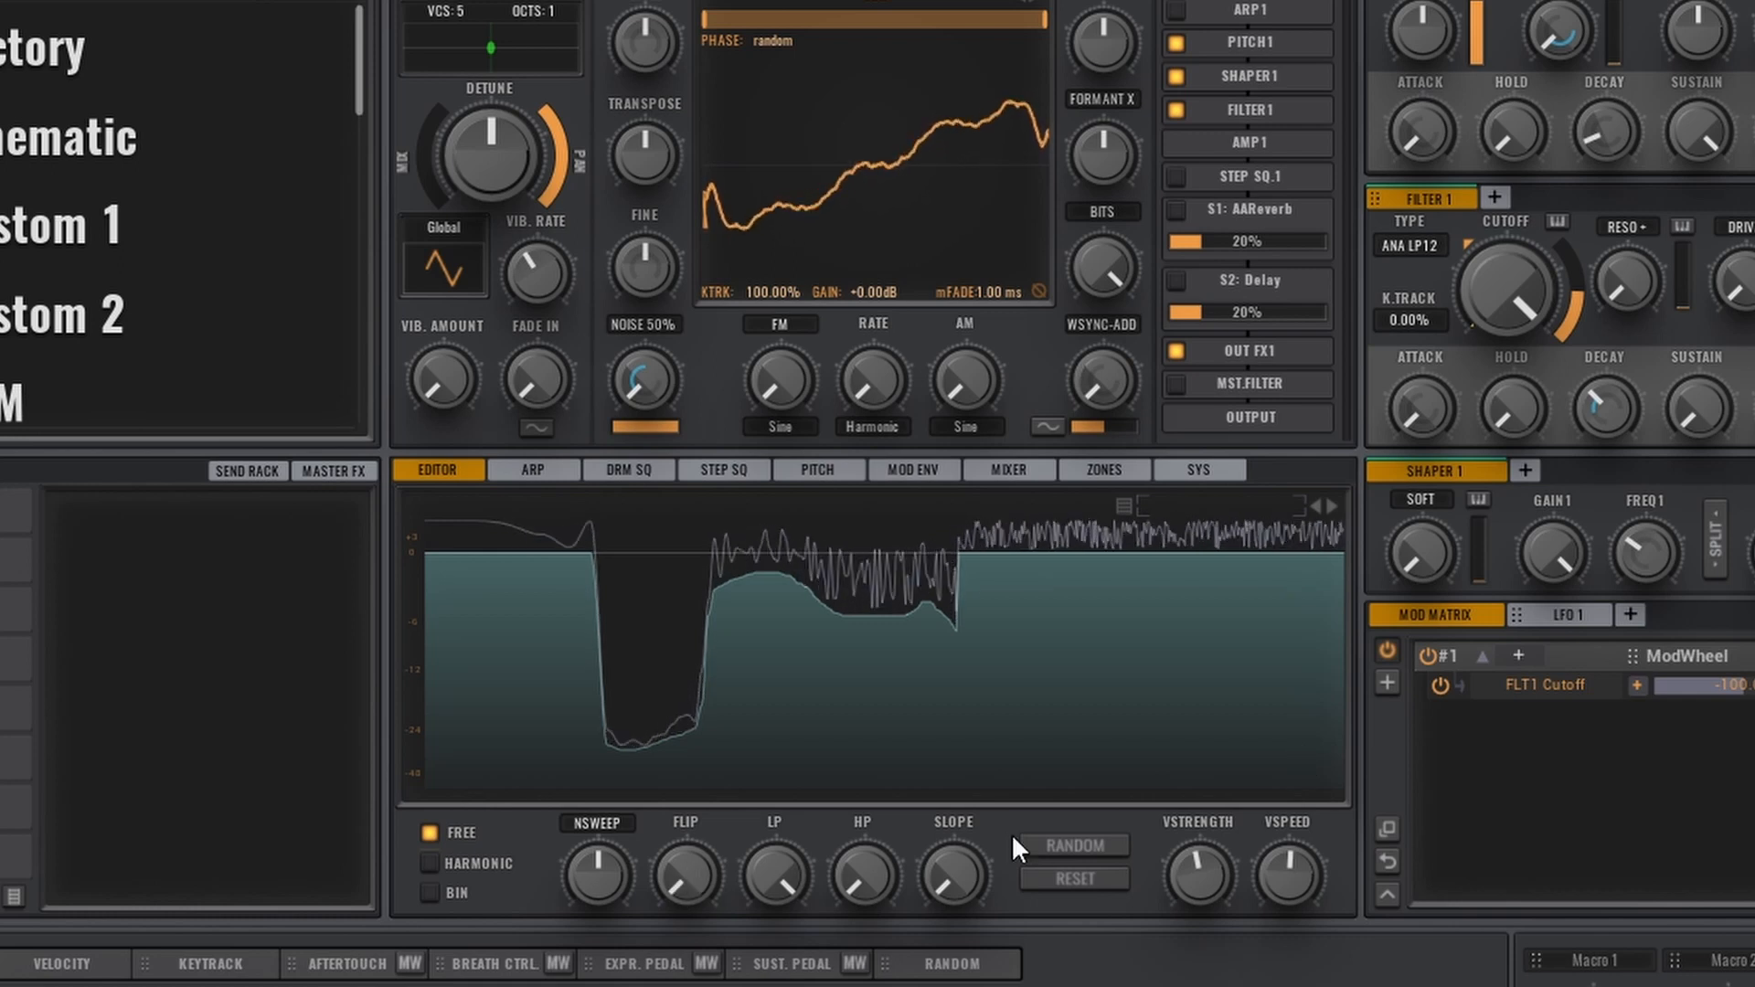
drag(611, 880, 589, 918)
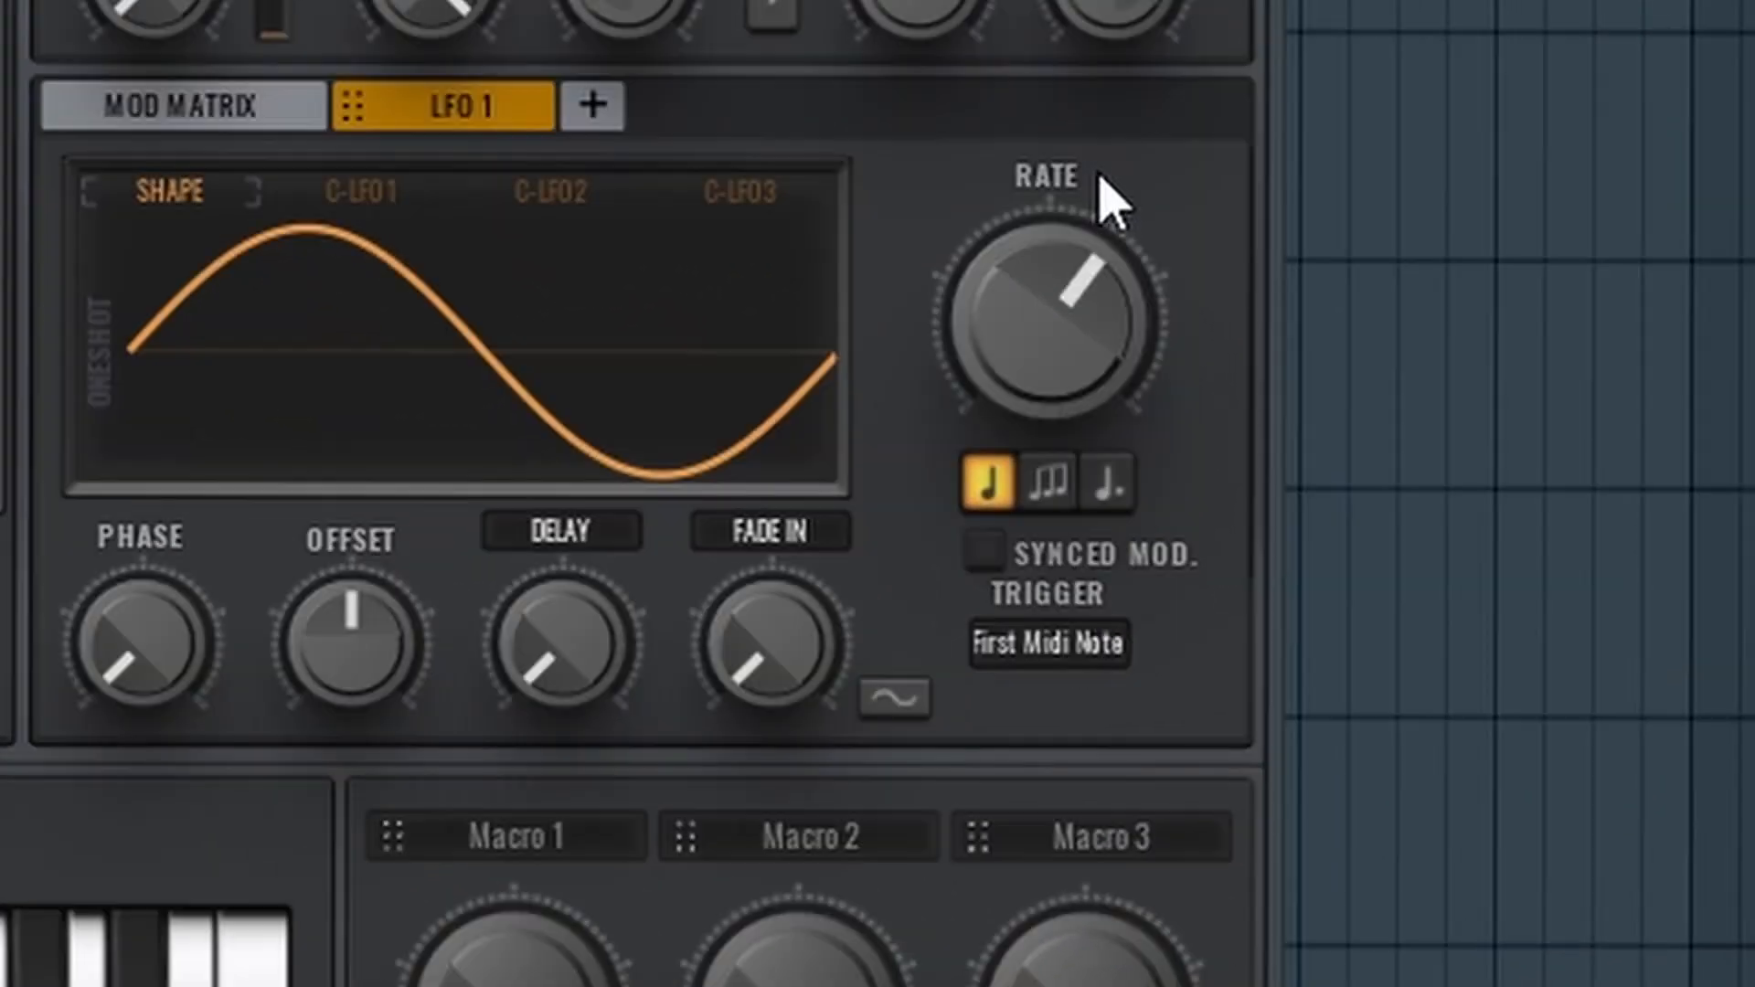
Try triplet and dotted sync on LFO 1, turn its tempo sync off and adjust the free-running rate
mouse_move(1063, 340)
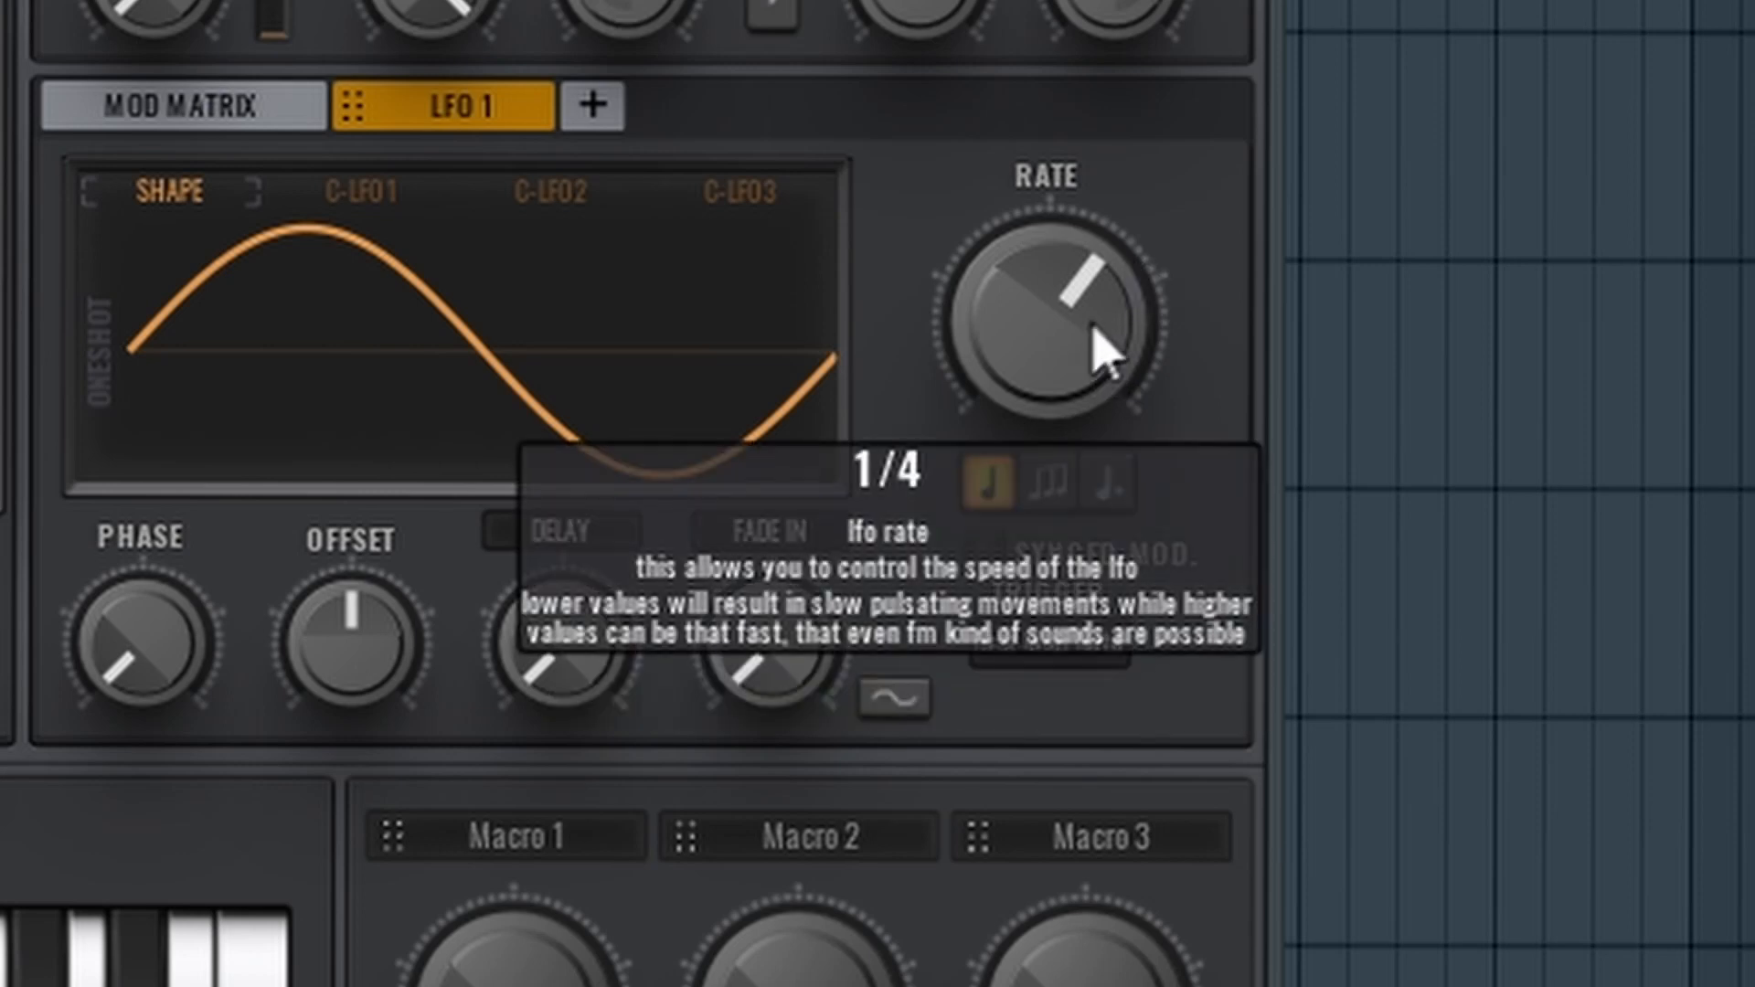
drag(1097, 345, 1105, 380)
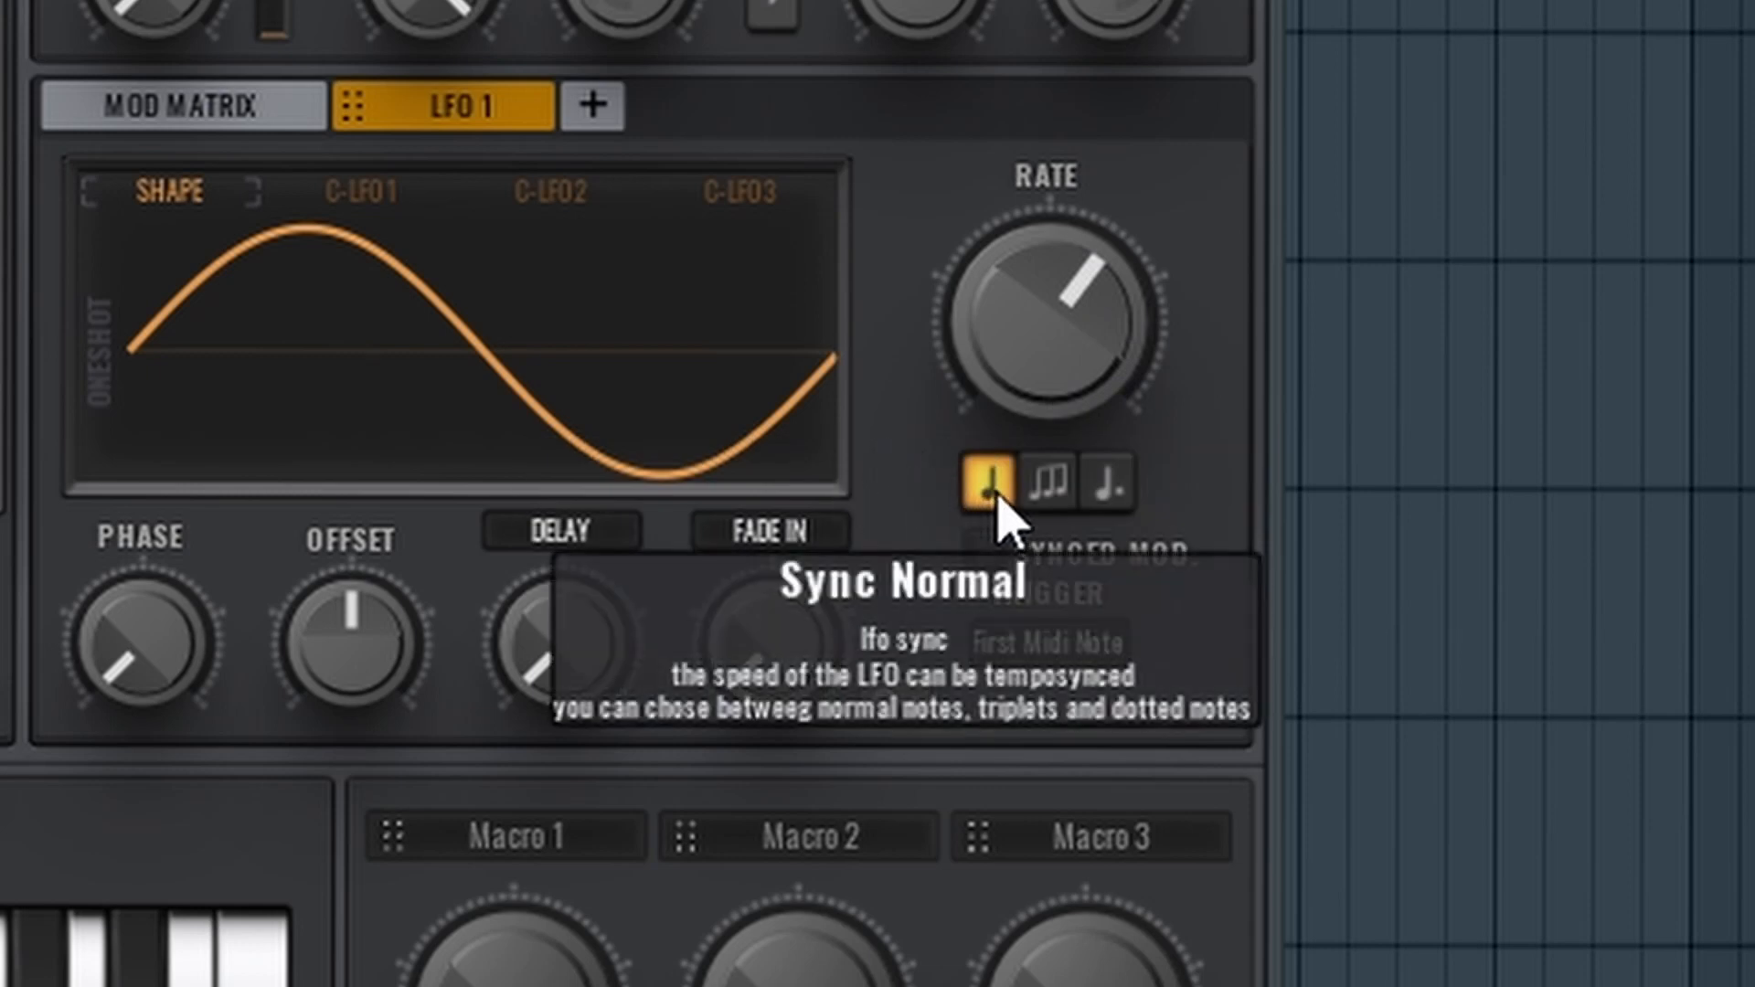
click(1058, 485)
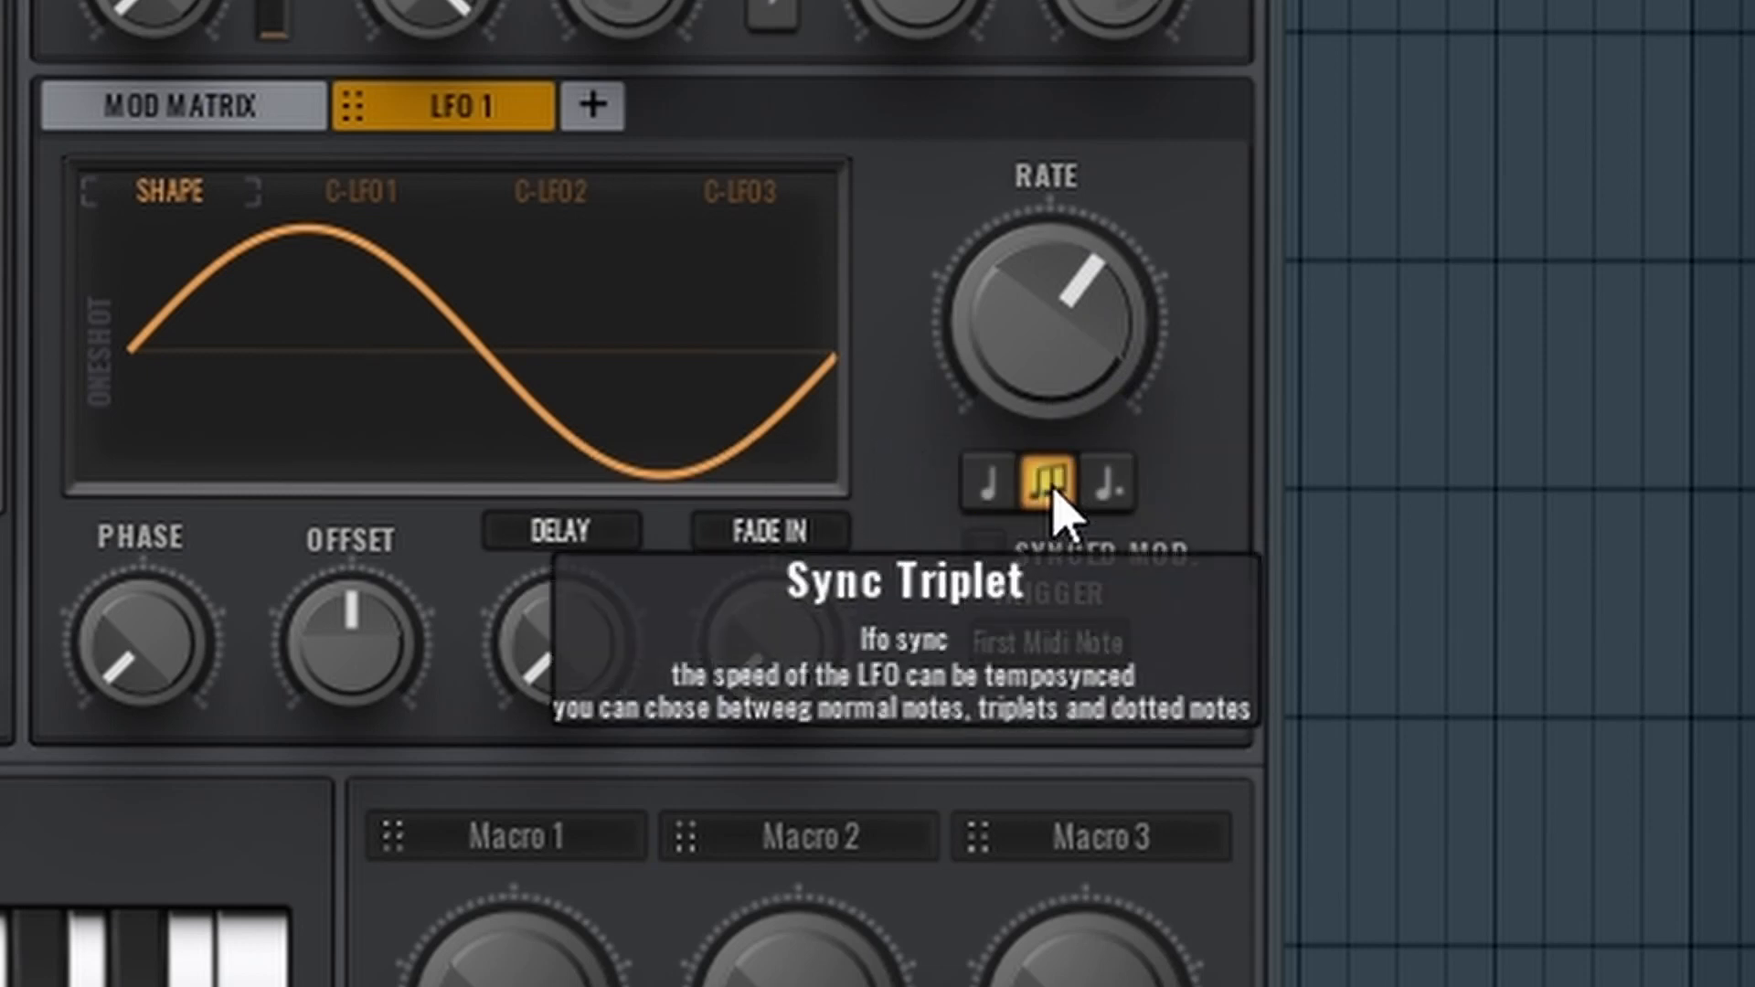
click(1115, 499)
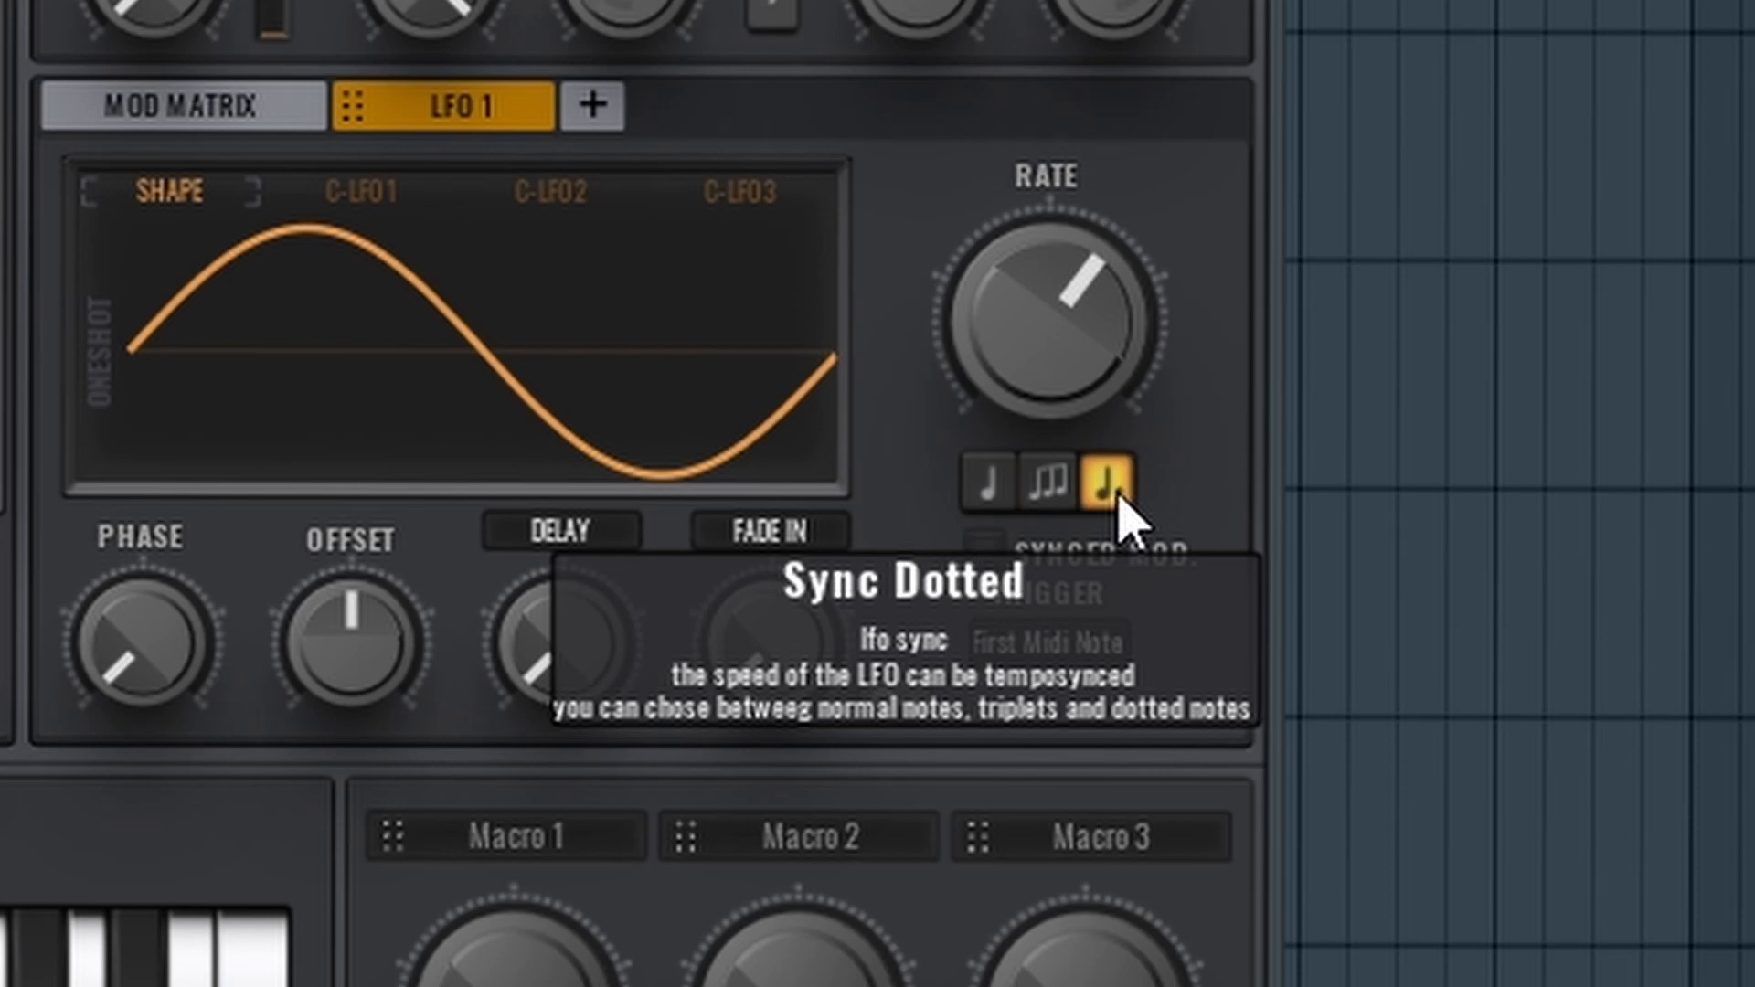
click(1108, 498)
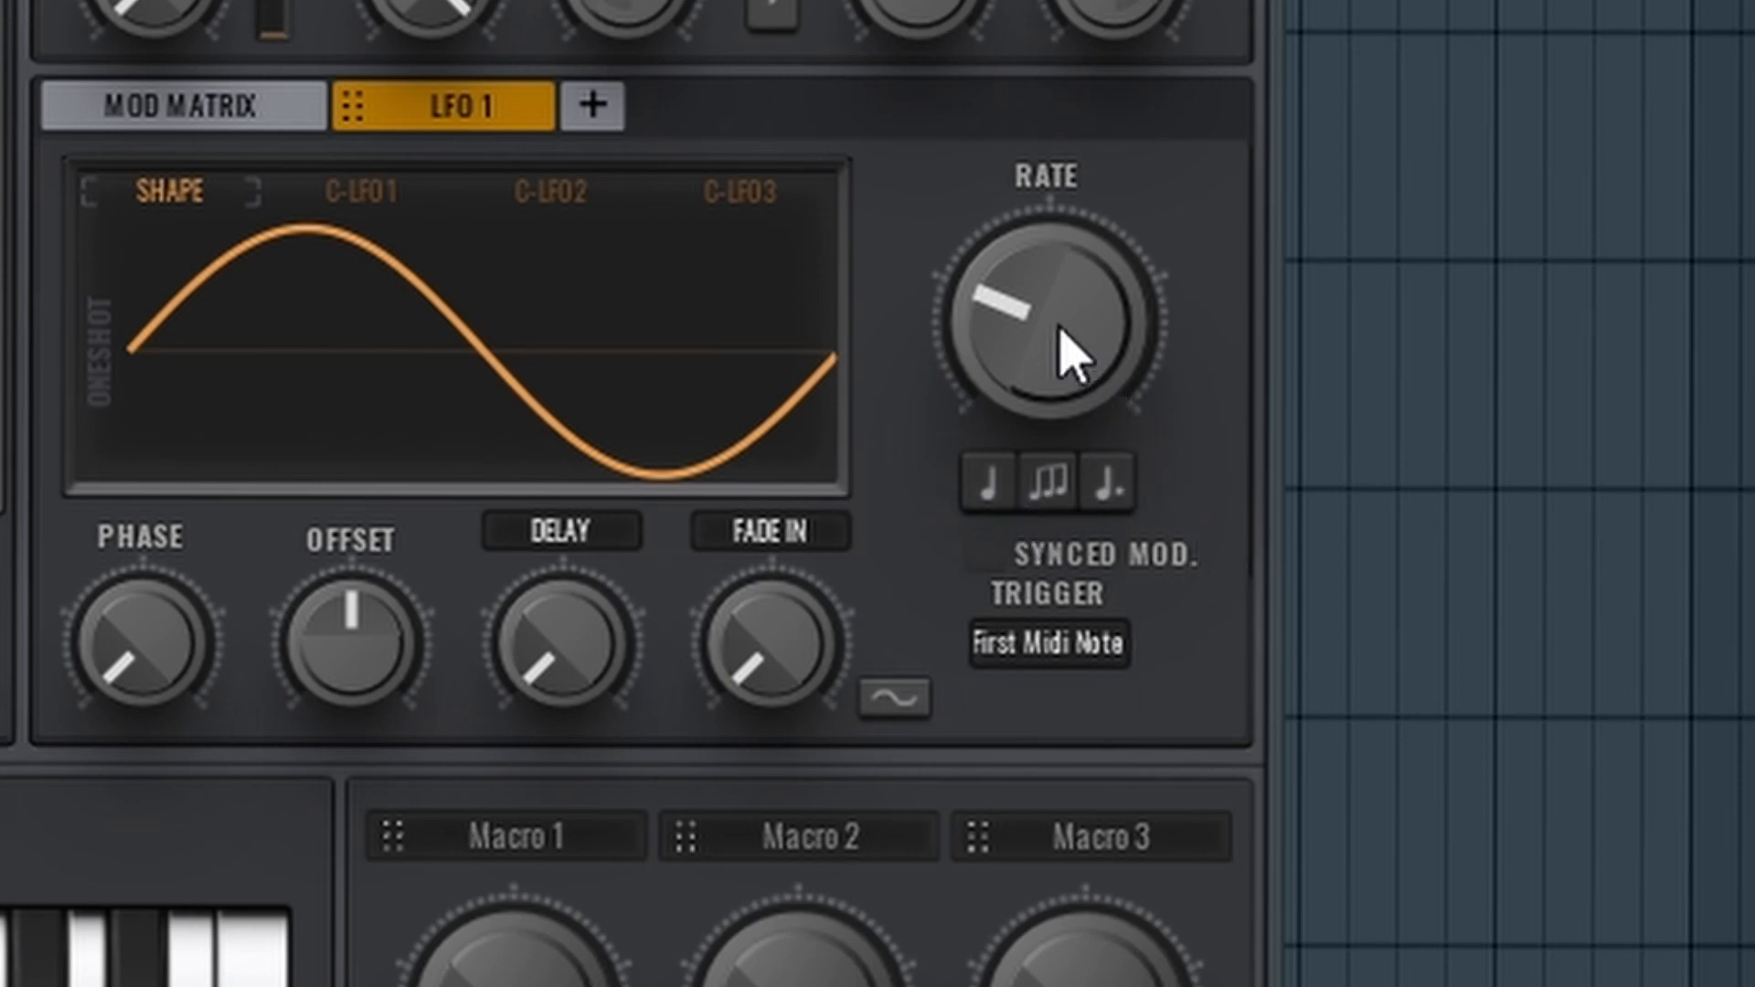
drag(1060, 329, 903, 276)
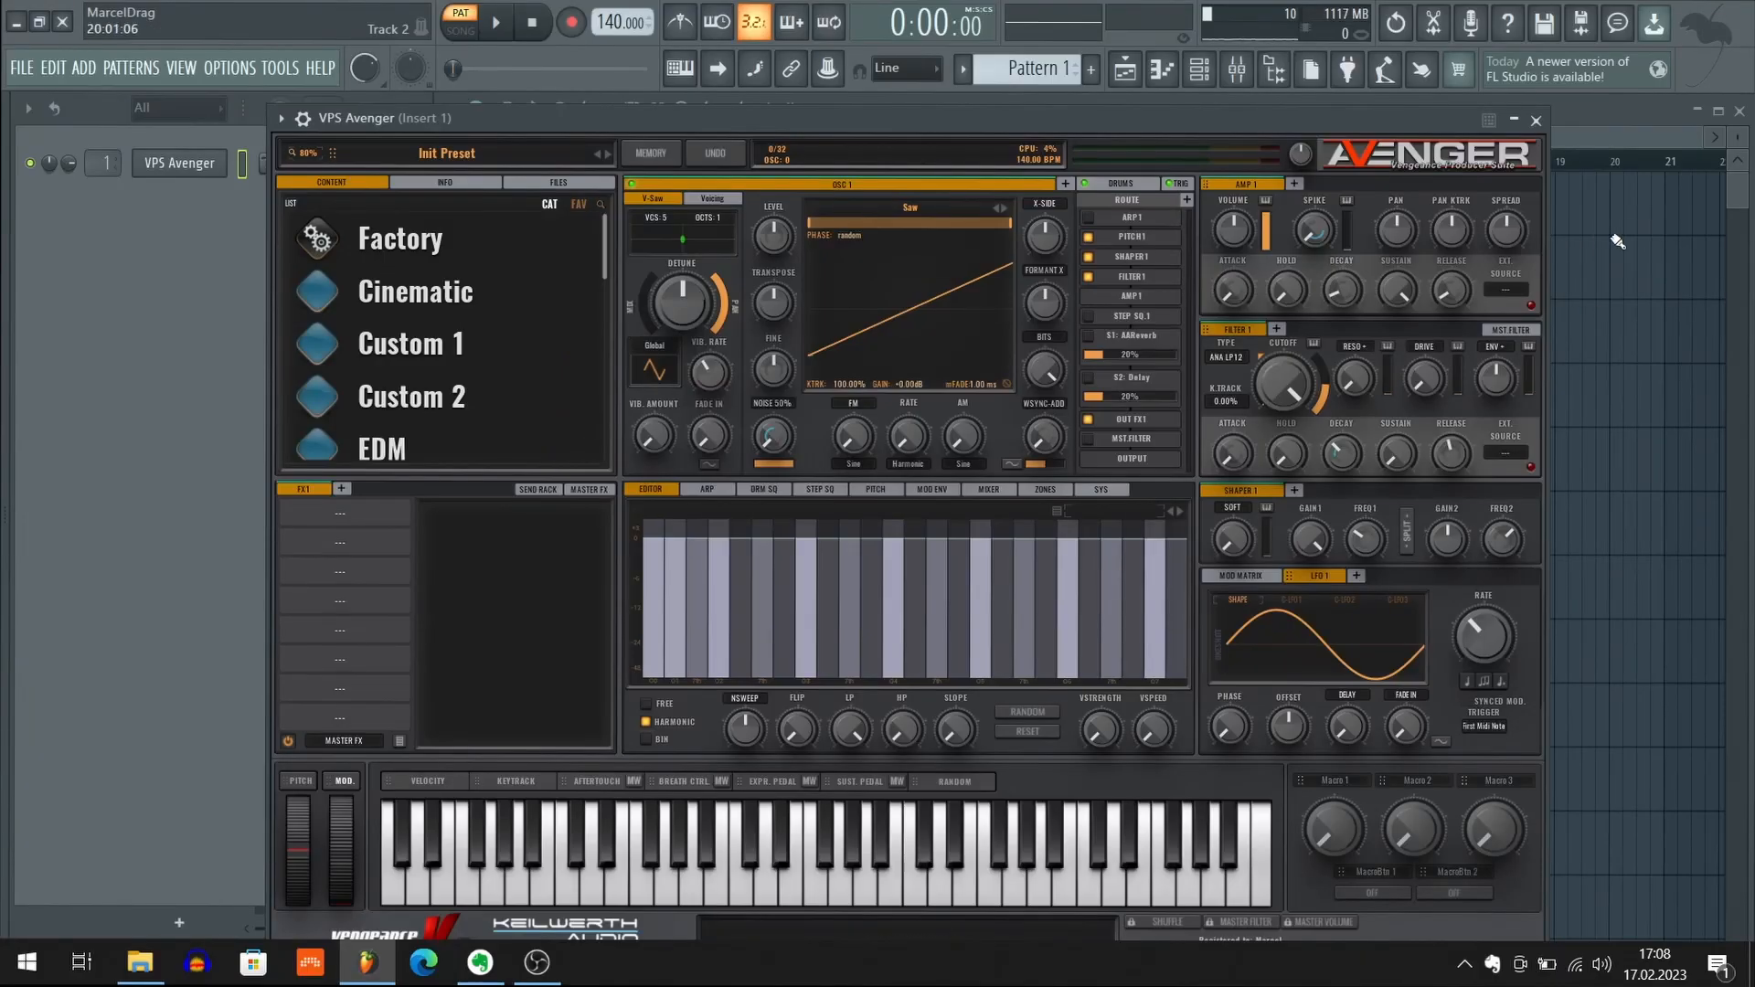
Close the VPS Avenger window, open the Infiltrator effect from mixer Insert 1 and close the mixer
click(1536, 120)
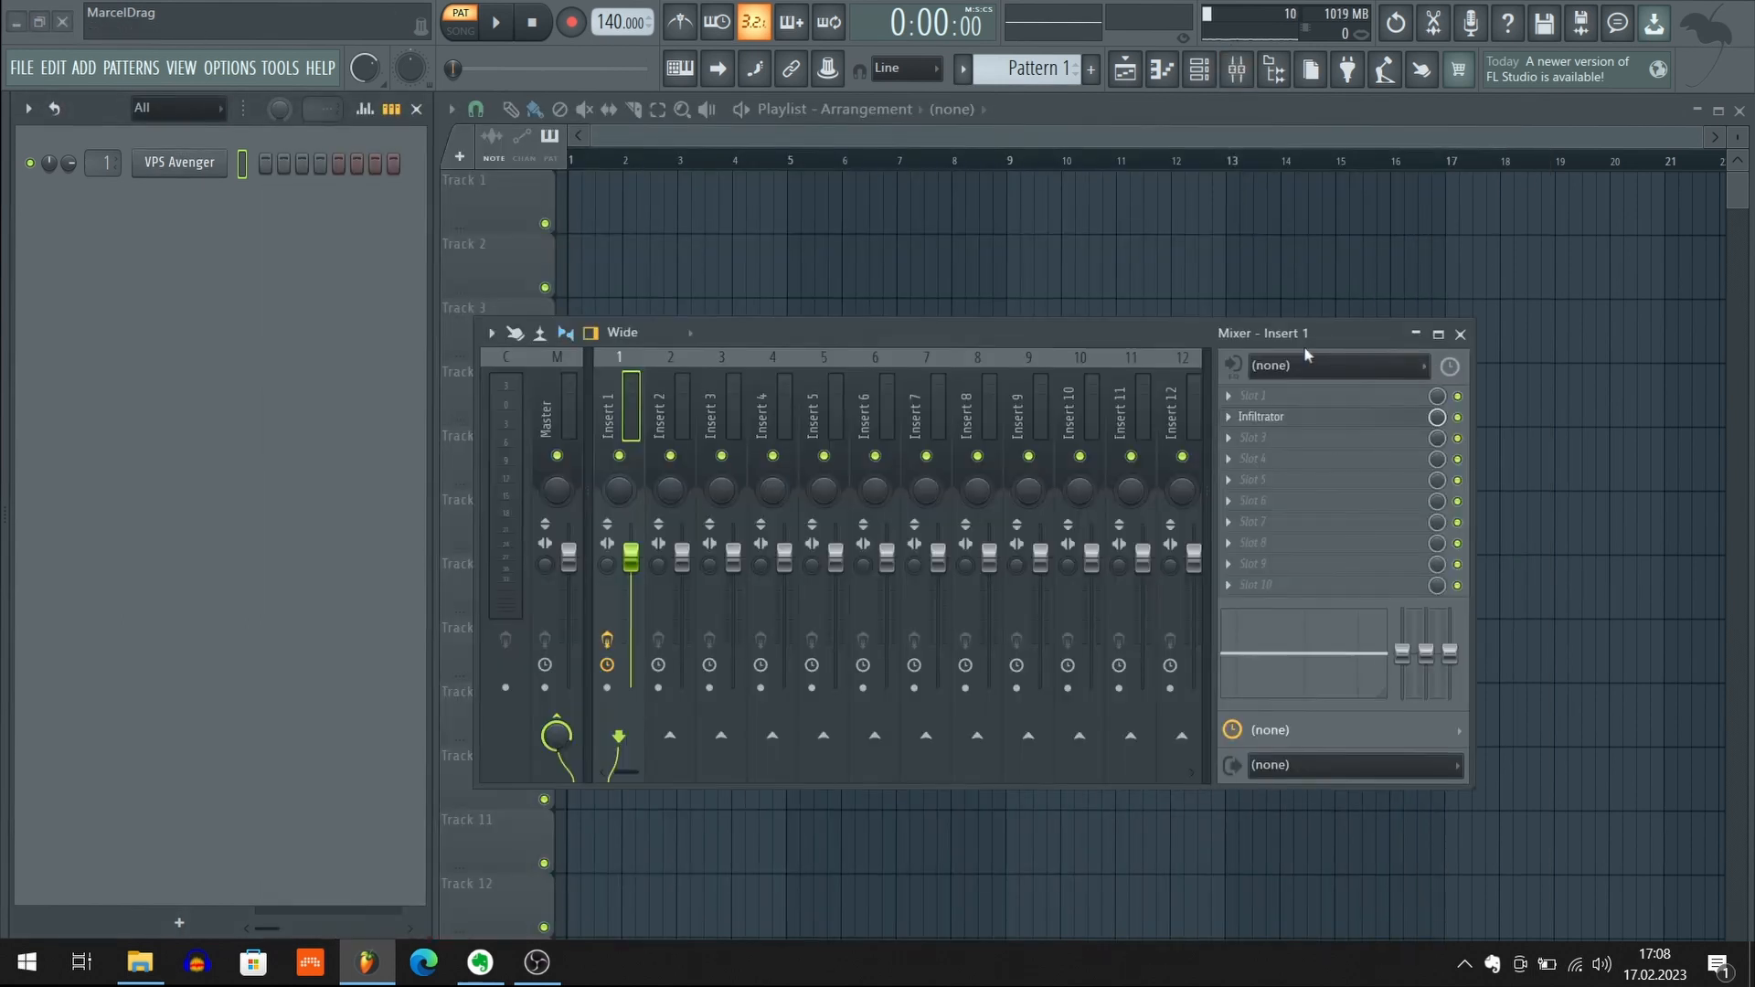
click(1298, 417)
click(1460, 335)
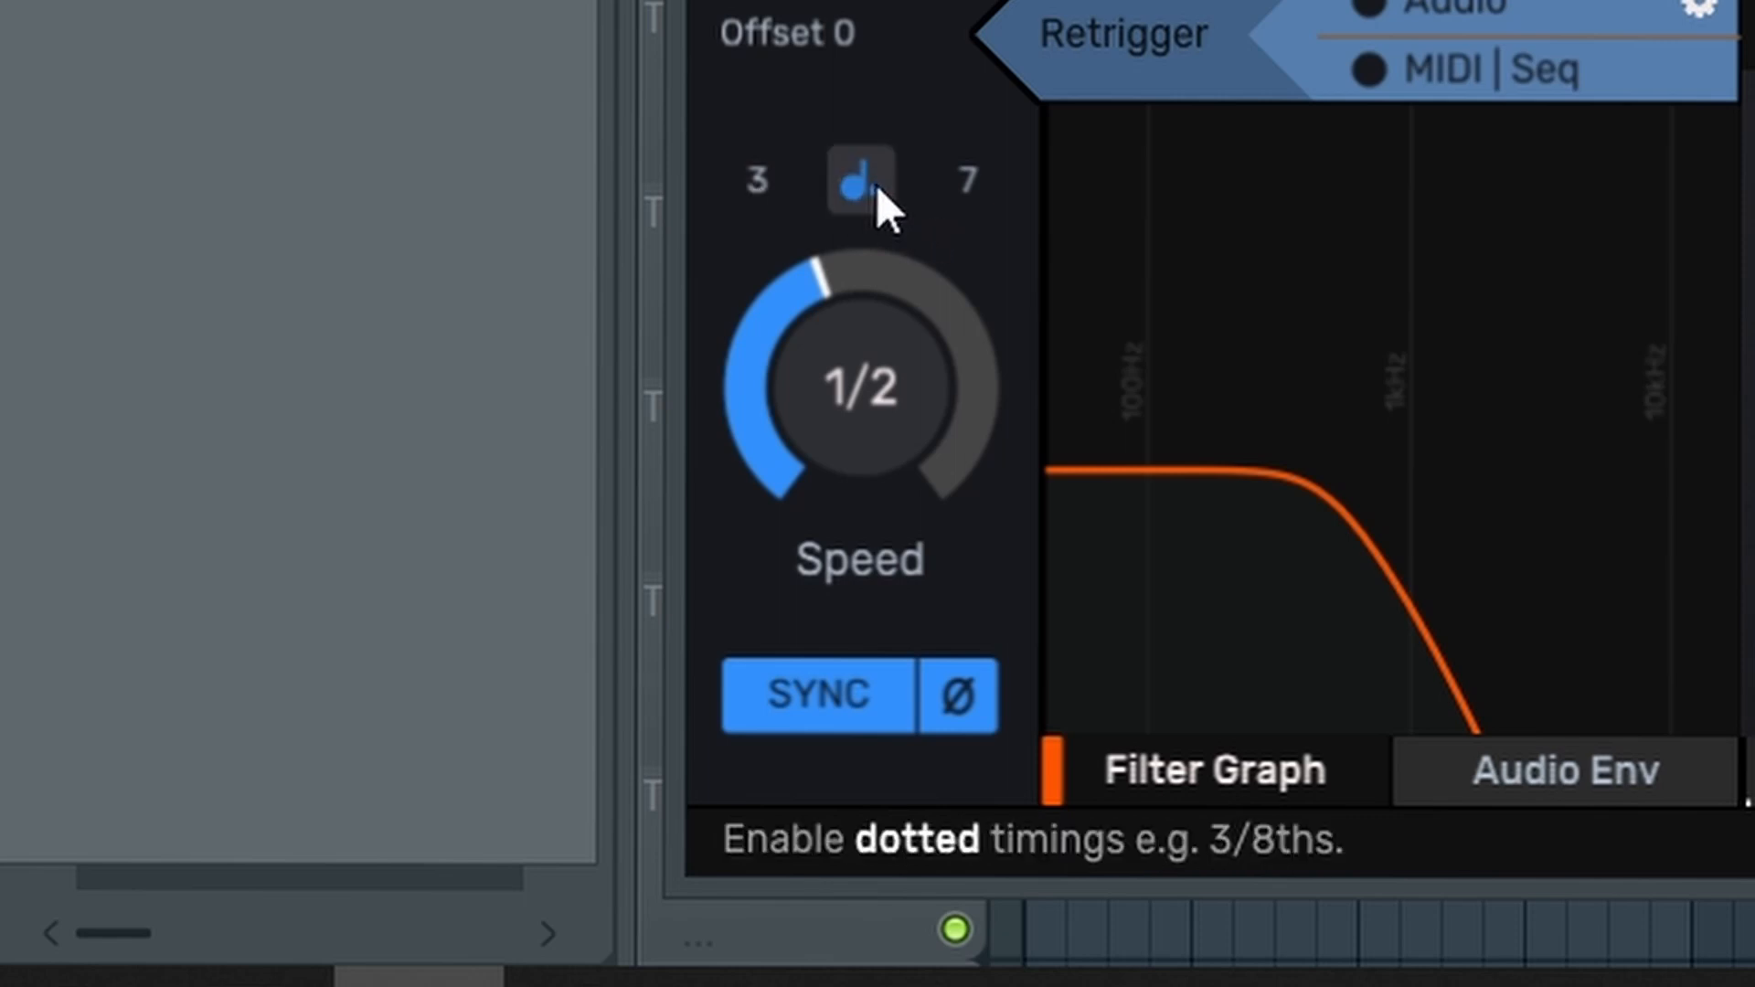
Enable the triplet and unusual (7) timings beside dotted for the envelope speed, and switch all three timing types off again
click(759, 203)
click(974, 205)
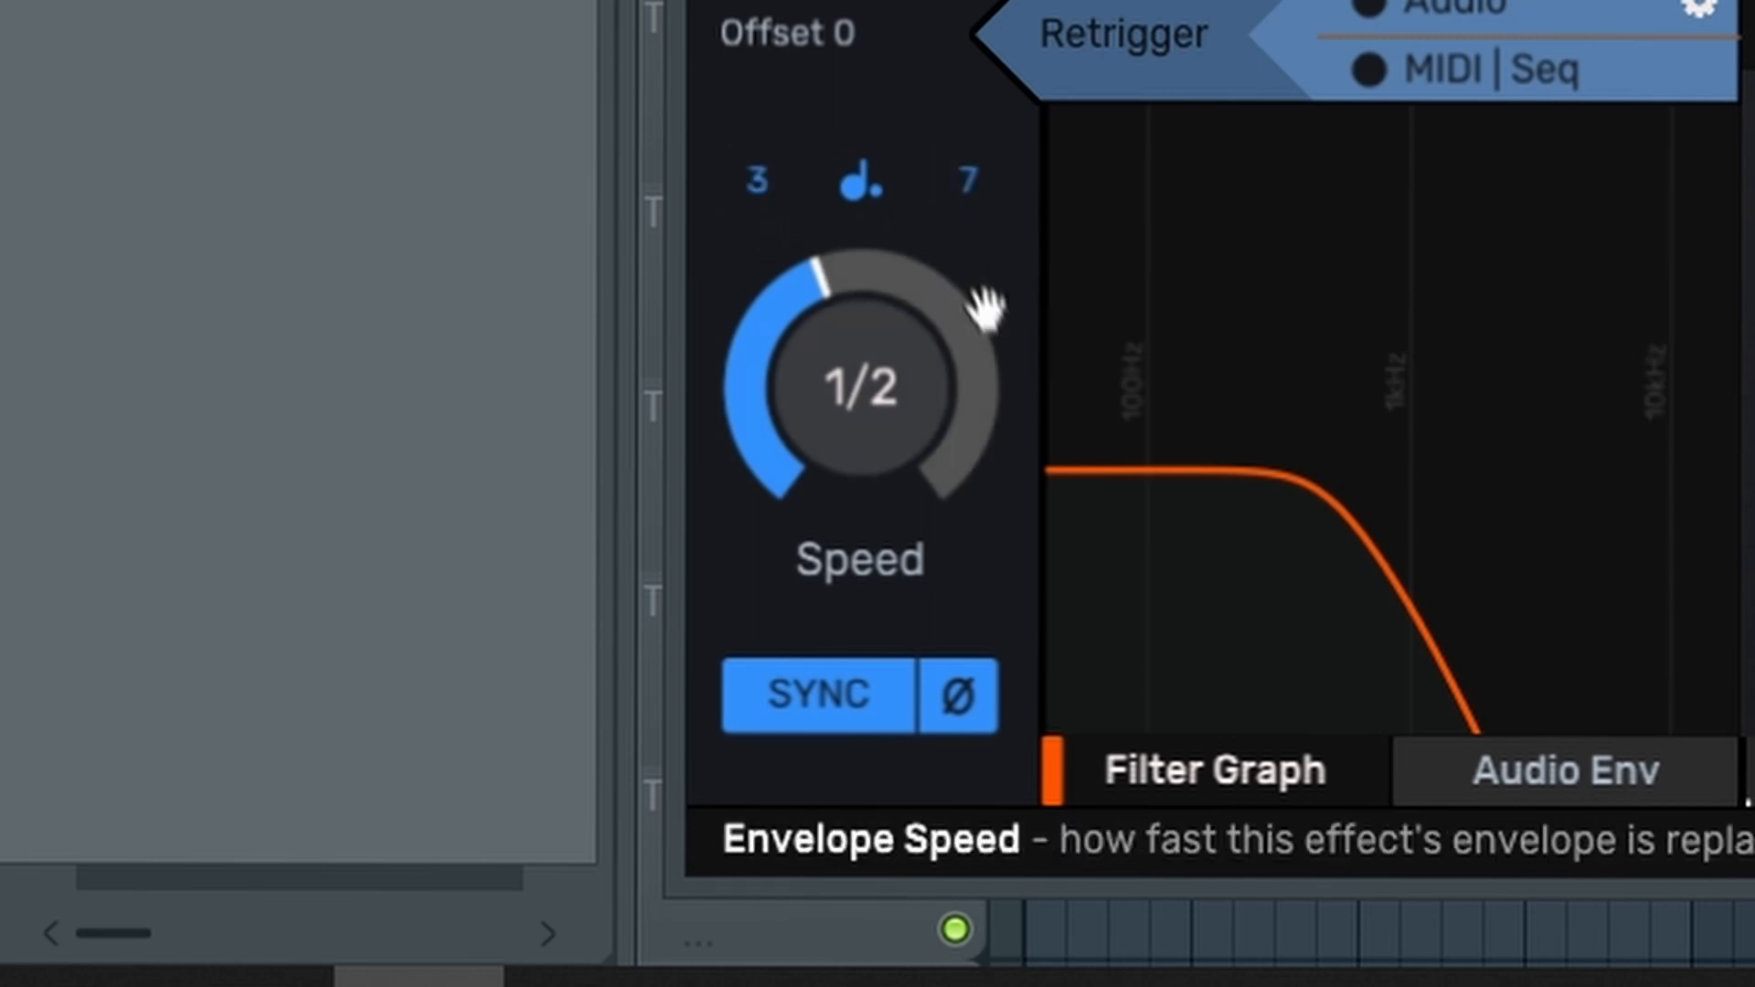
click(969, 190)
click(815, 181)
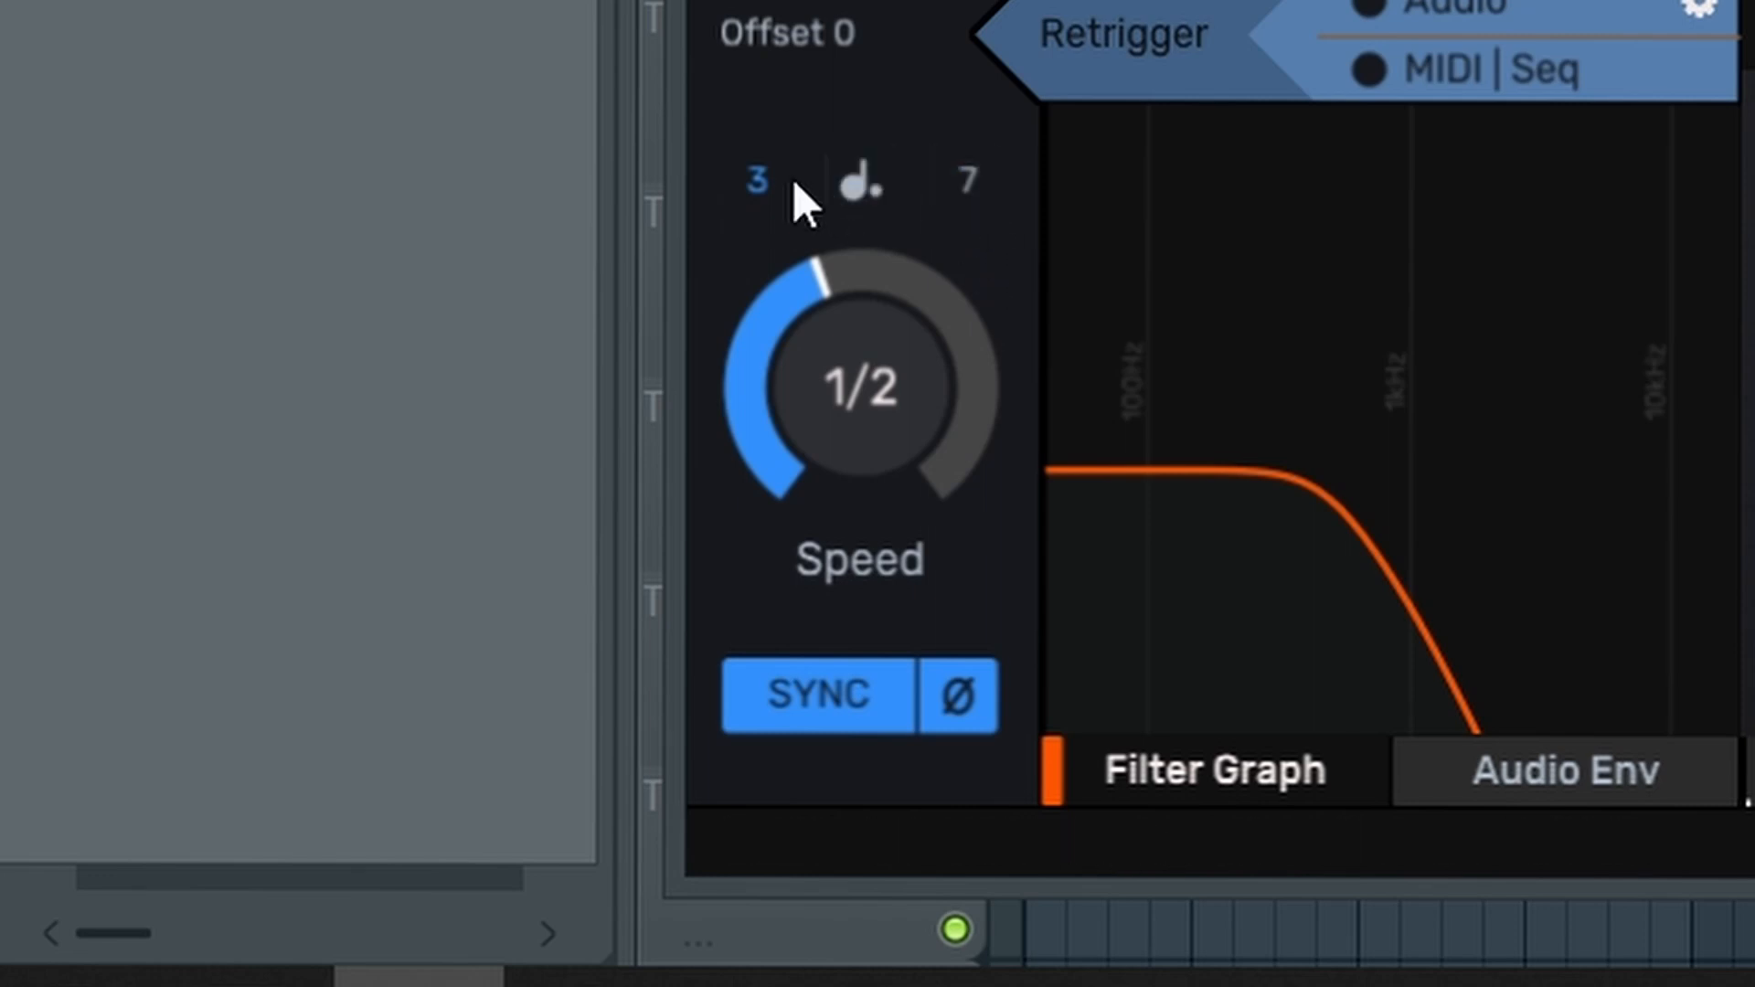
click(793, 183)
Turn off sync for the envelope speed, set it to 0.81 Hz and turn sync back on
click(862, 711)
mouse_move(884, 428)
mouse_down()
mouse_move(885, 477)
mouse_move(884, 417)
mouse_up()
drag(862, 387, 862, 305)
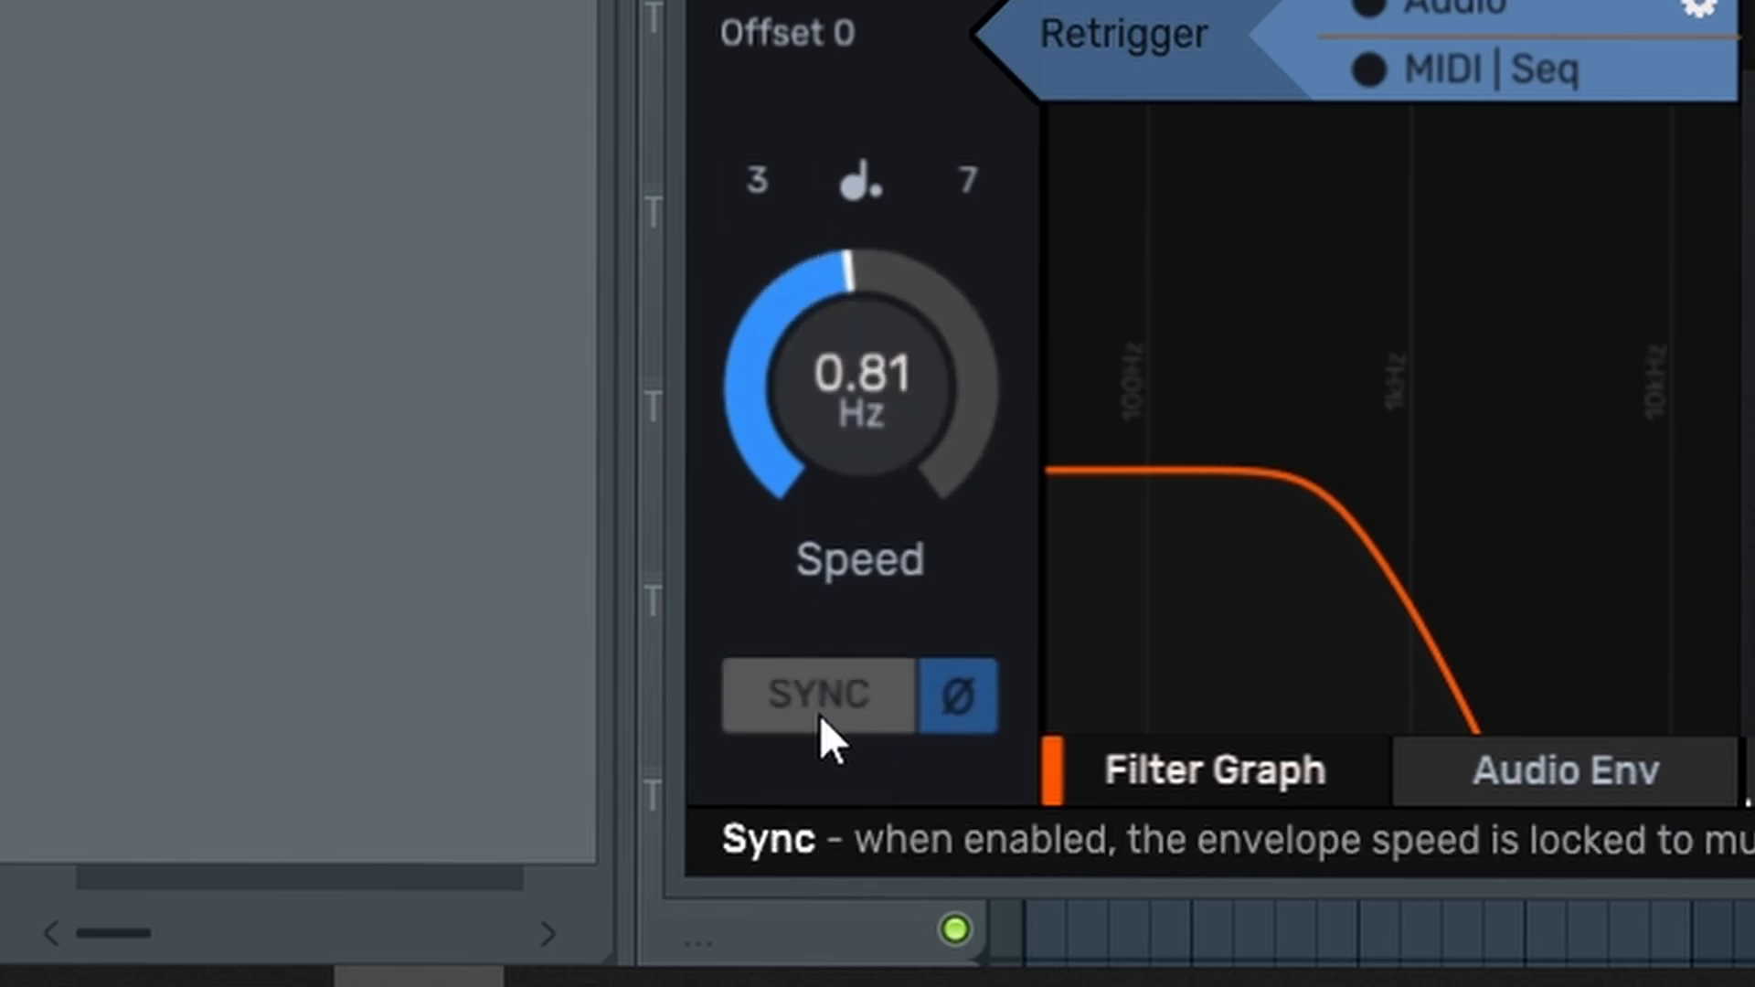
click(820, 715)
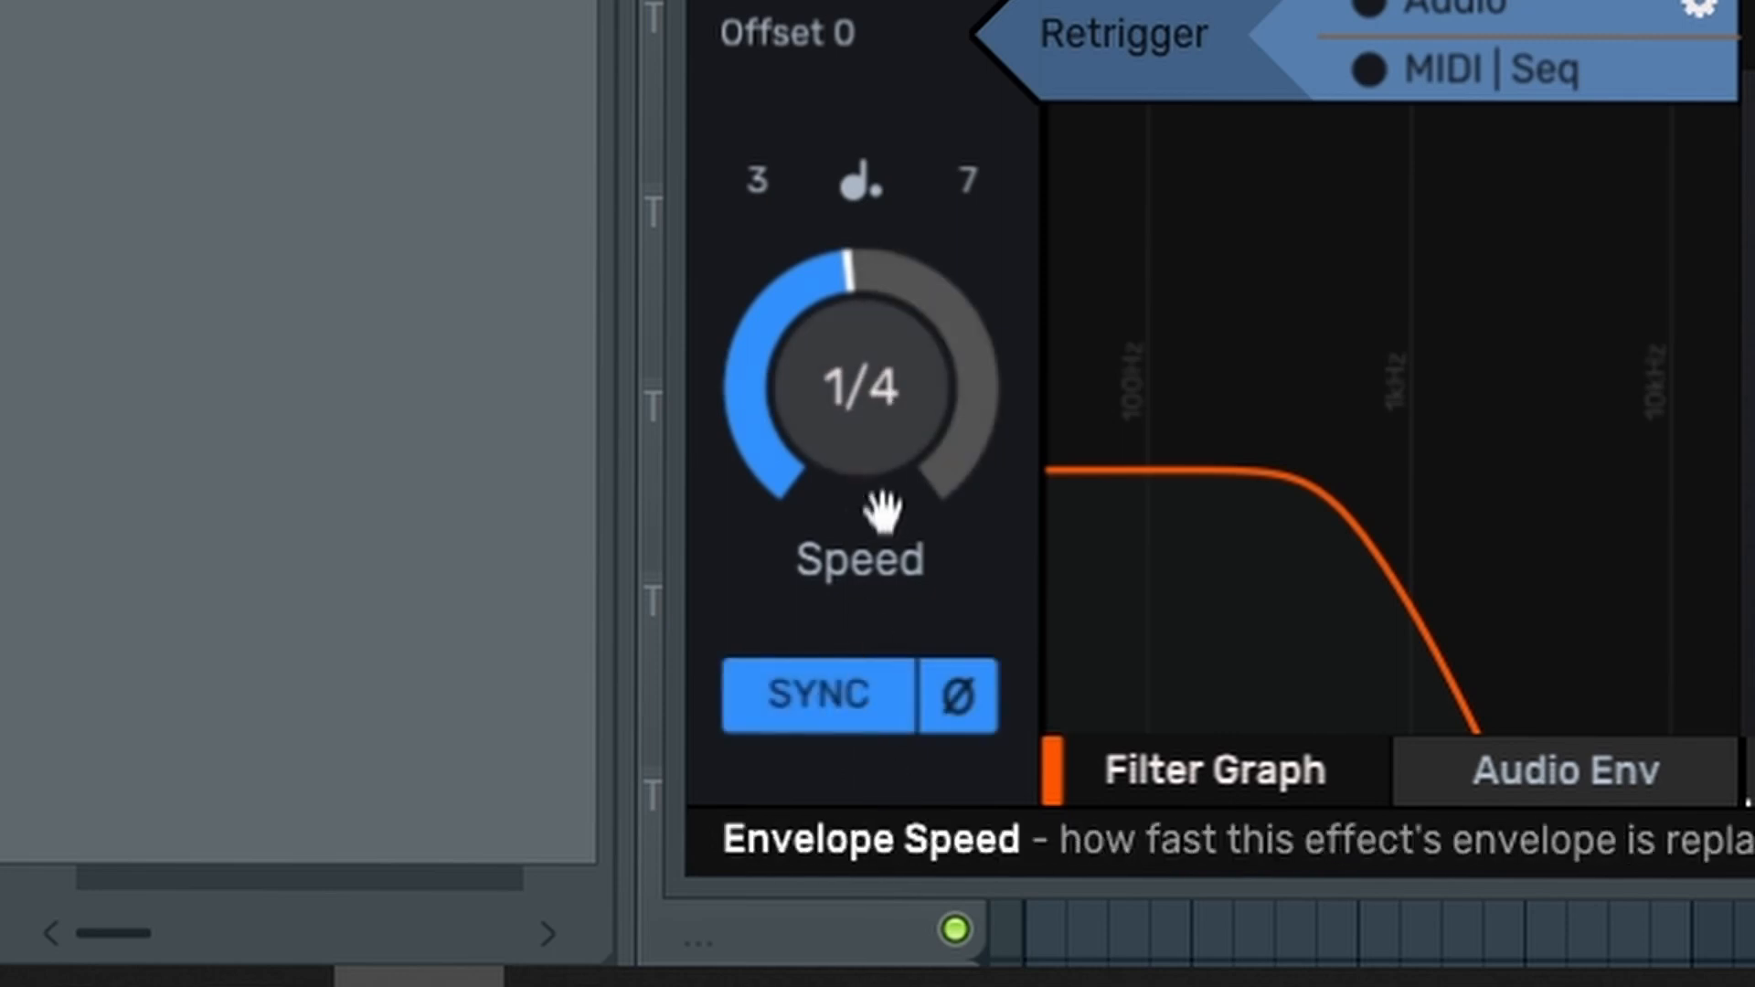
Step the synced envelope speed through 1 bar and the triplet-enabled divisions 1/3, 1/4, 1/6 and 1/8
mouse_move(864, 364)
mouse_down()
mouse_move(864, 340)
mouse_move(883, 384)
mouse_up()
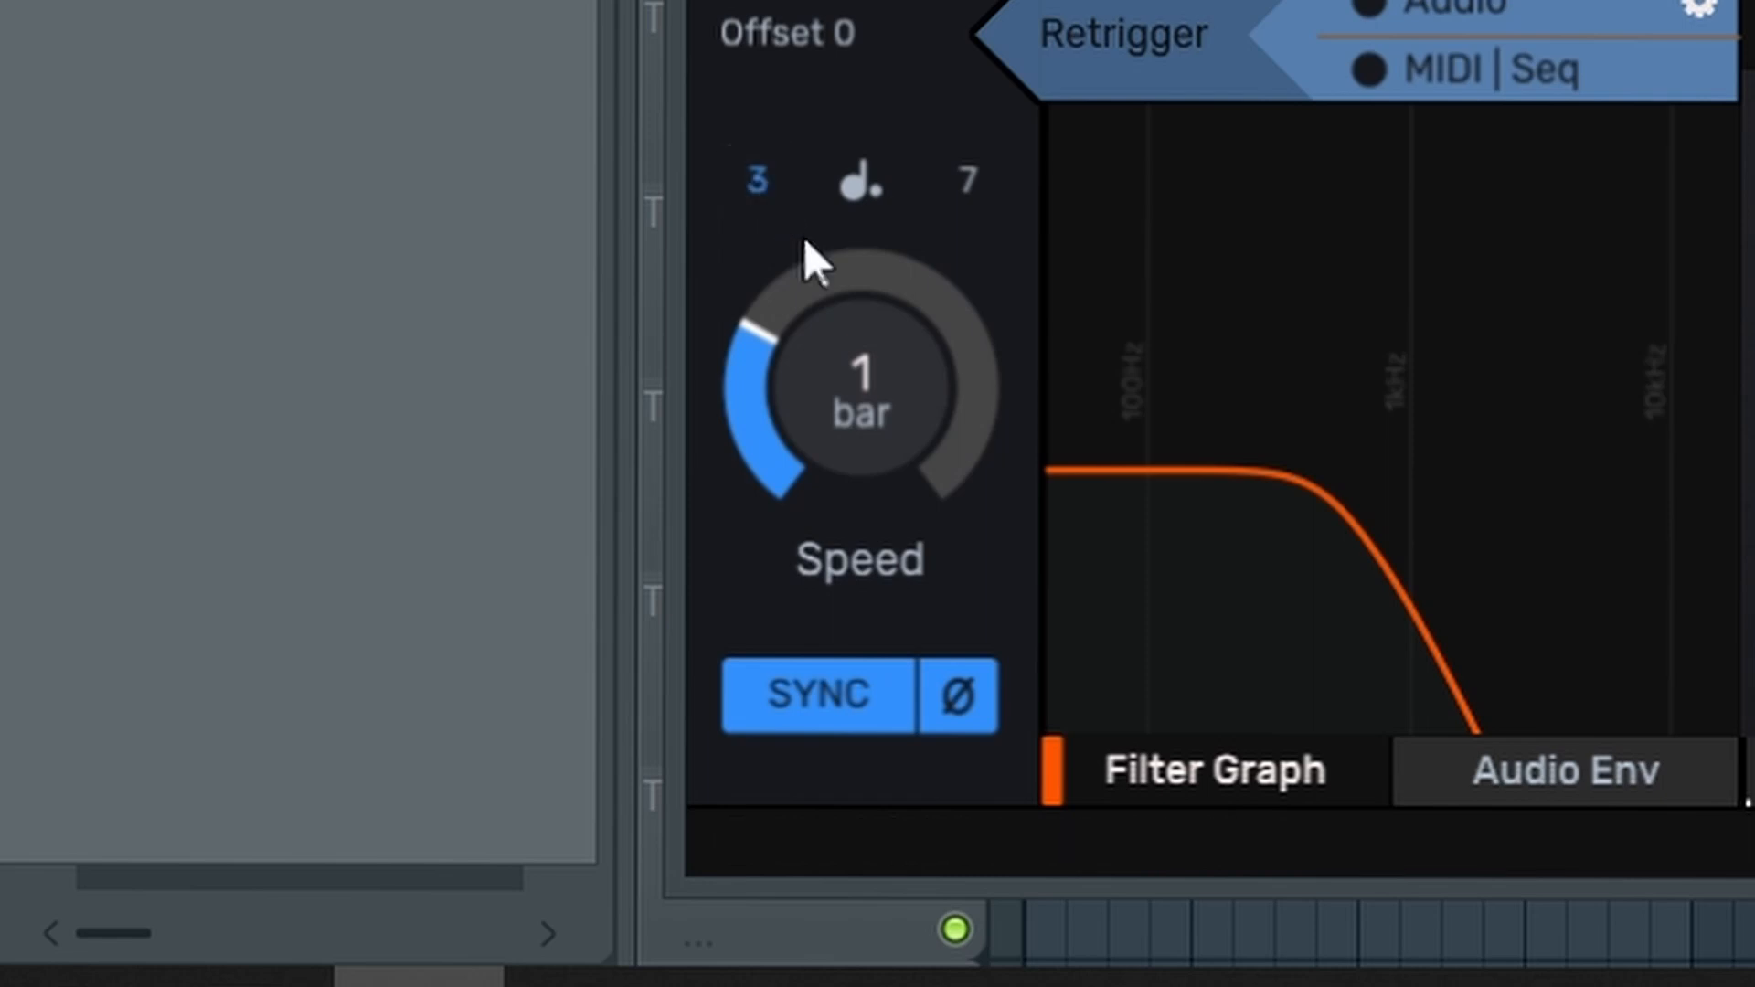
drag(909, 404, 909, 382)
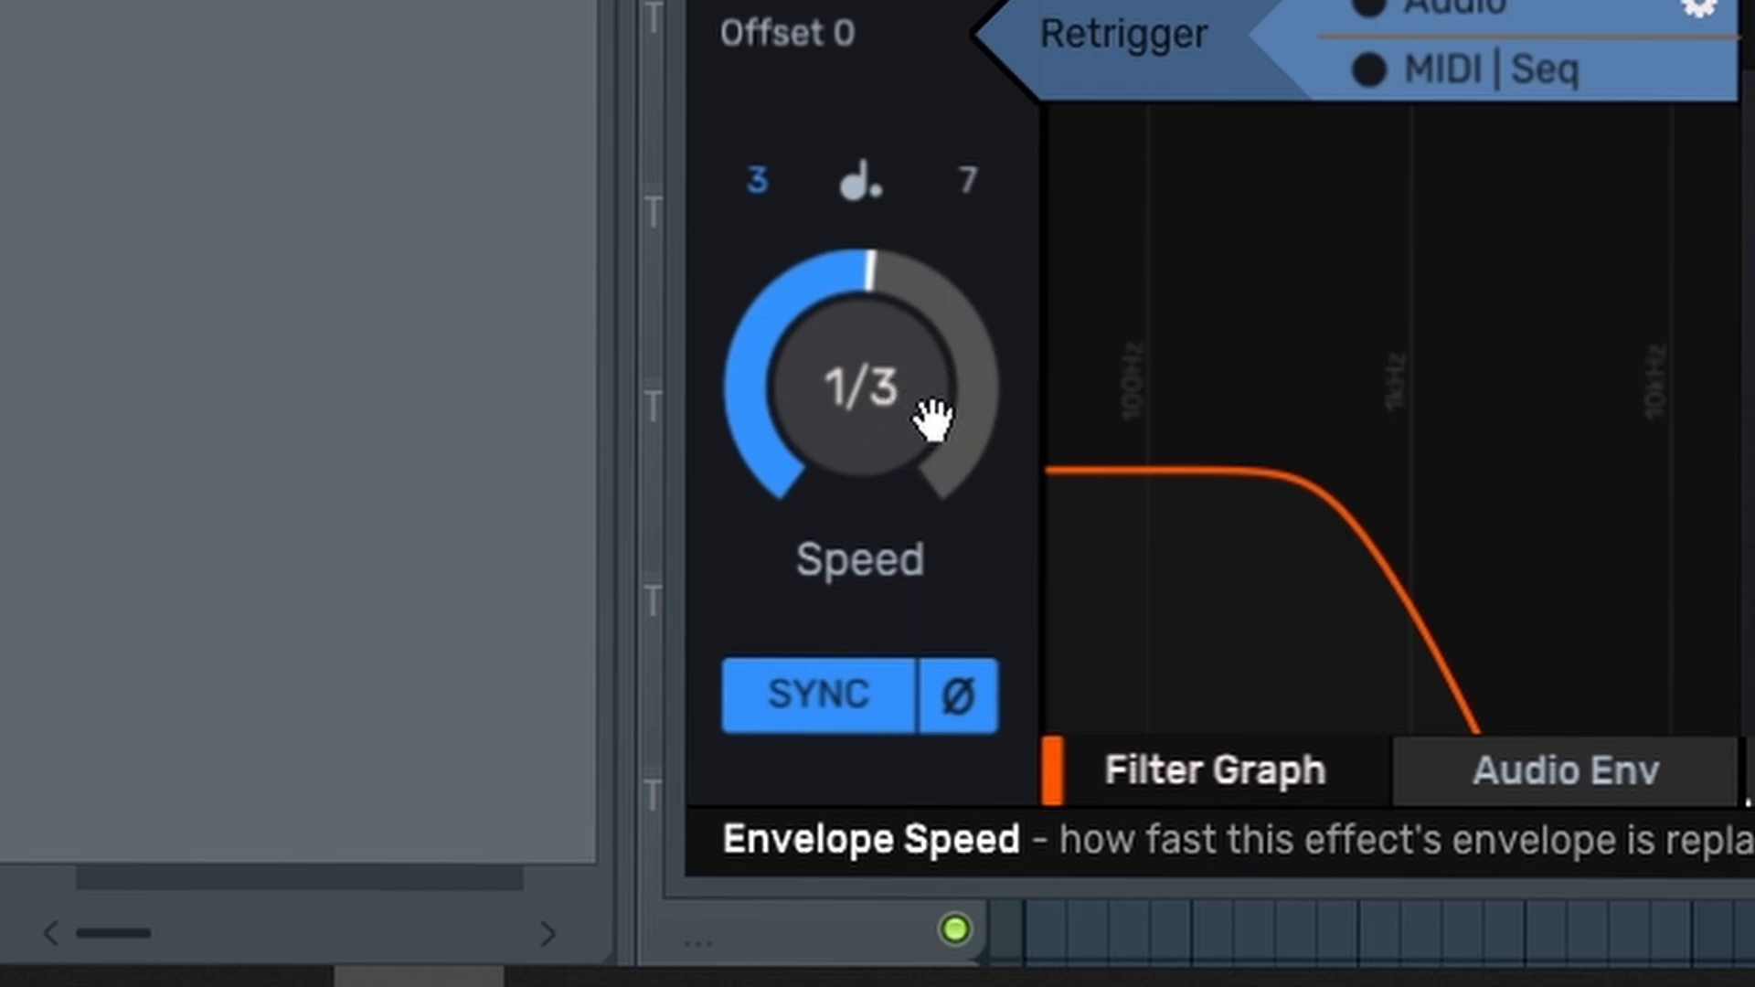
drag(928, 422, 873, 407)
drag(863, 386, 862, 371)
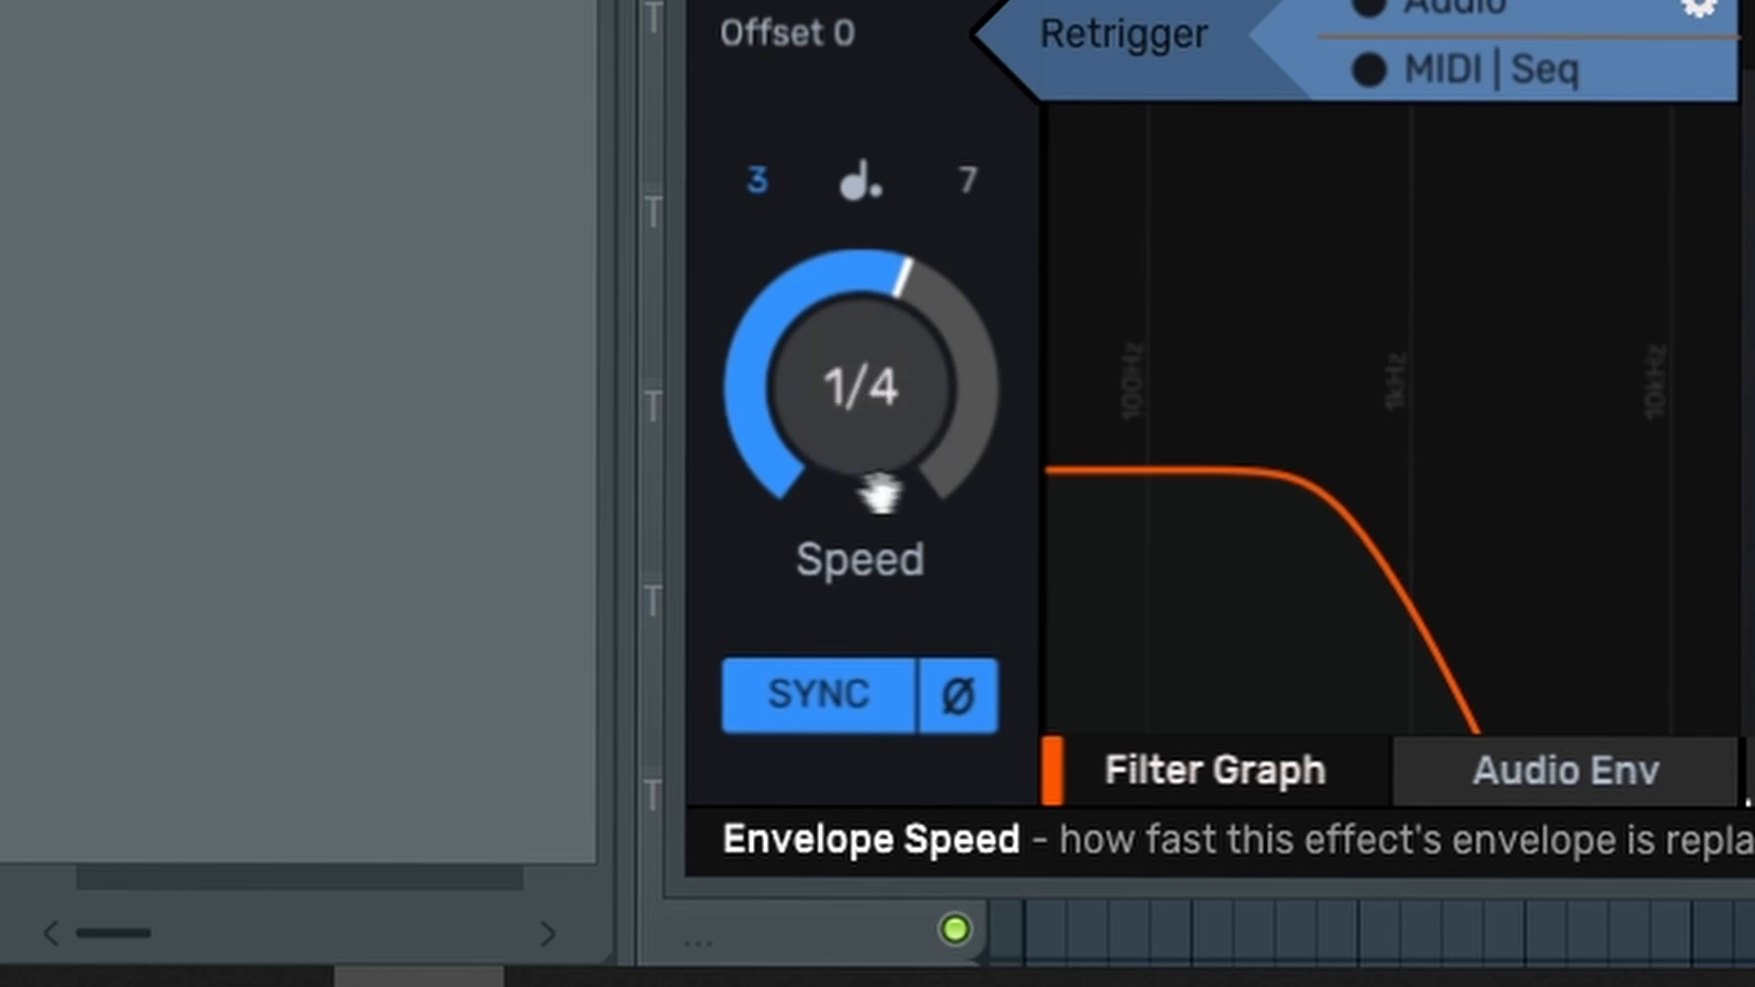
drag(928, 403, 928, 384)
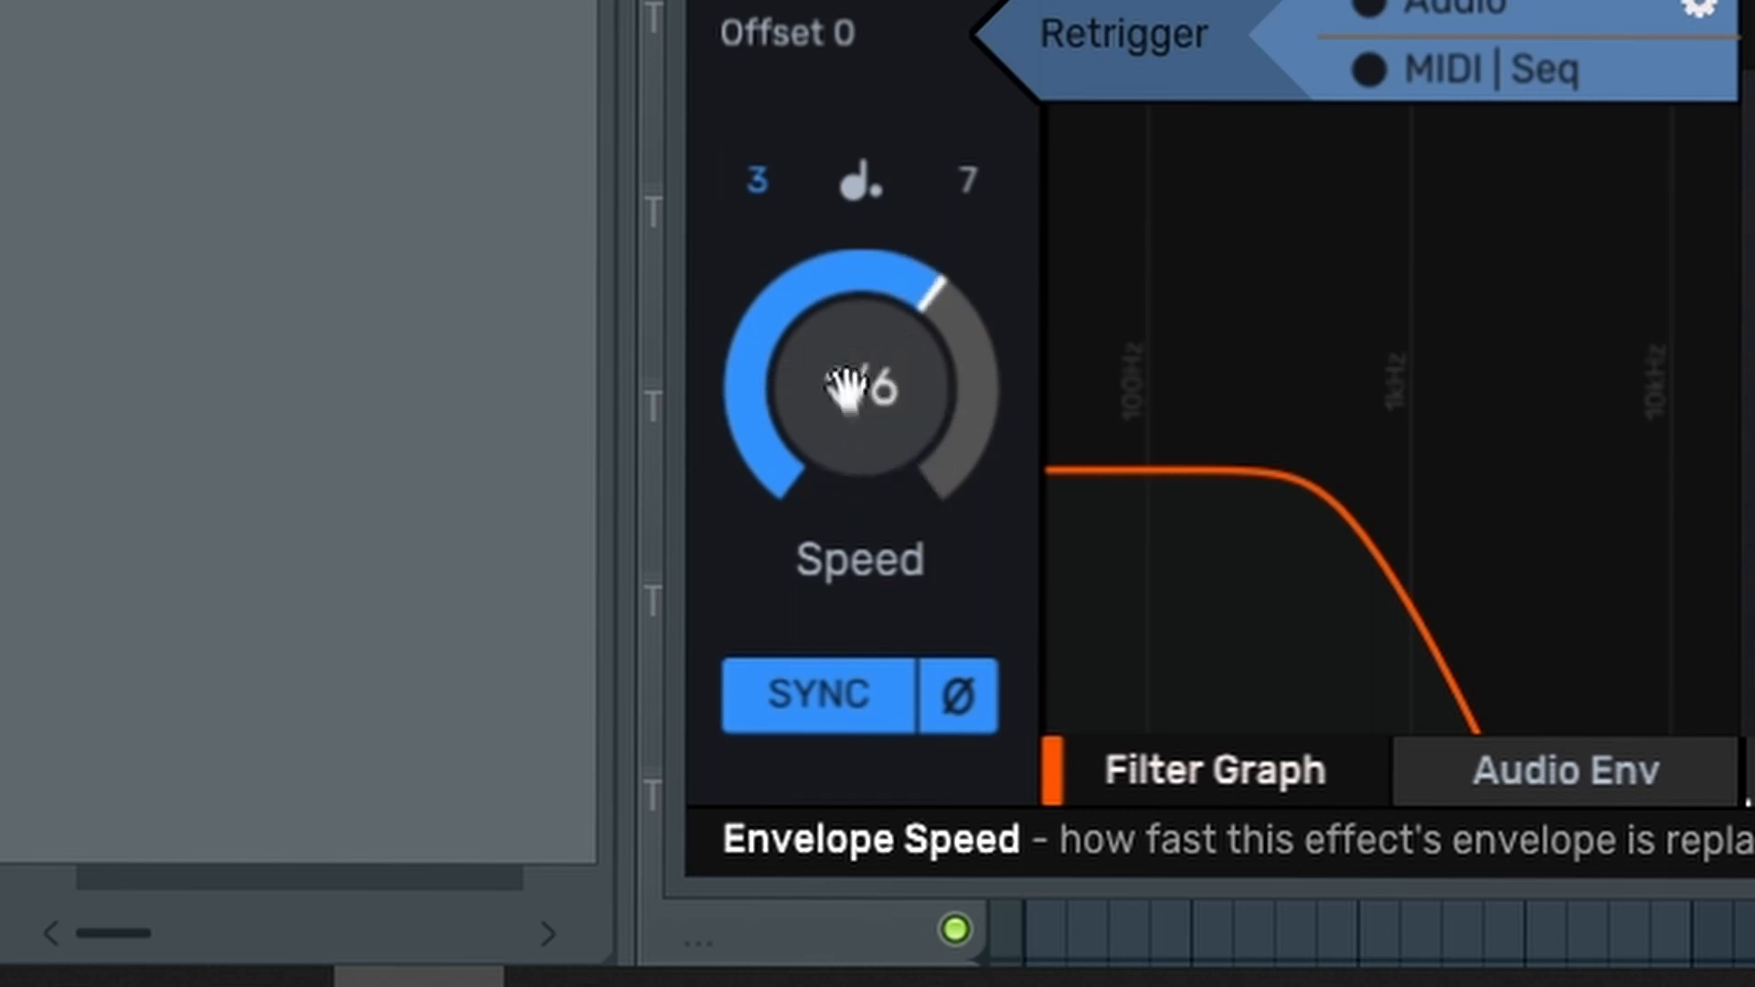
drag(925, 428, 925, 410)
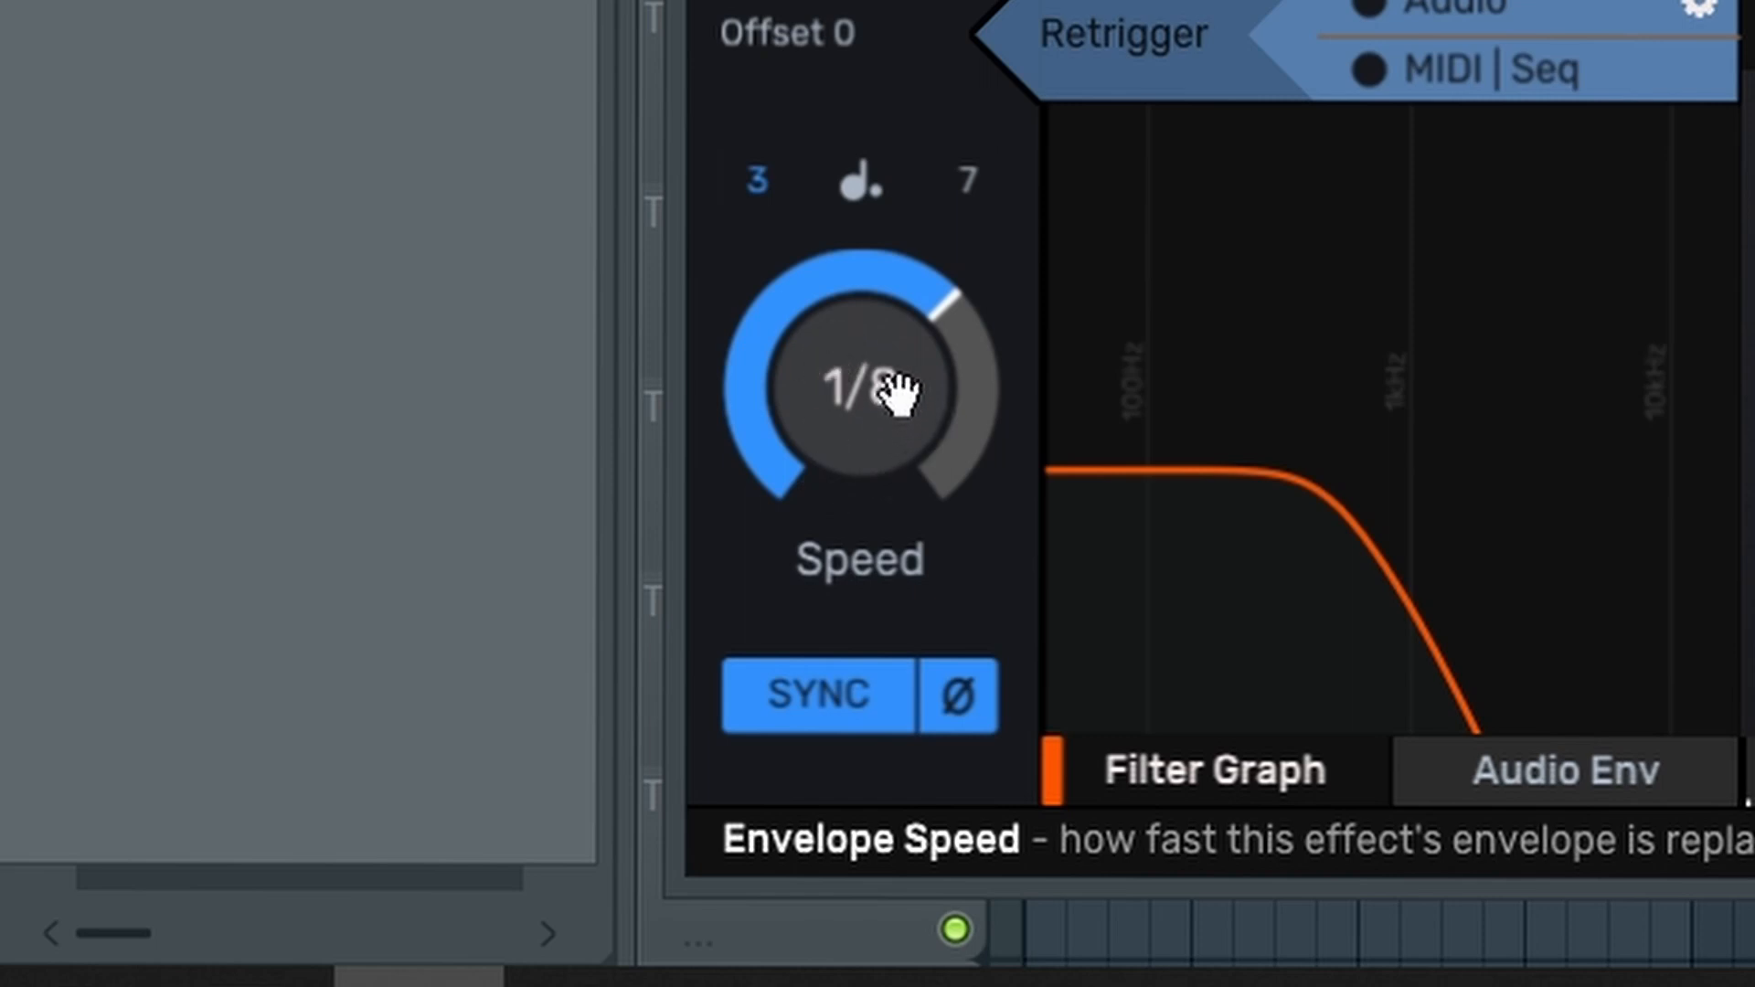
mouse_move(893, 384)
mouse_down()
mouse_move(890, 411)
mouse_move(892, 380)
mouse_move(897, 396)
mouse_up()
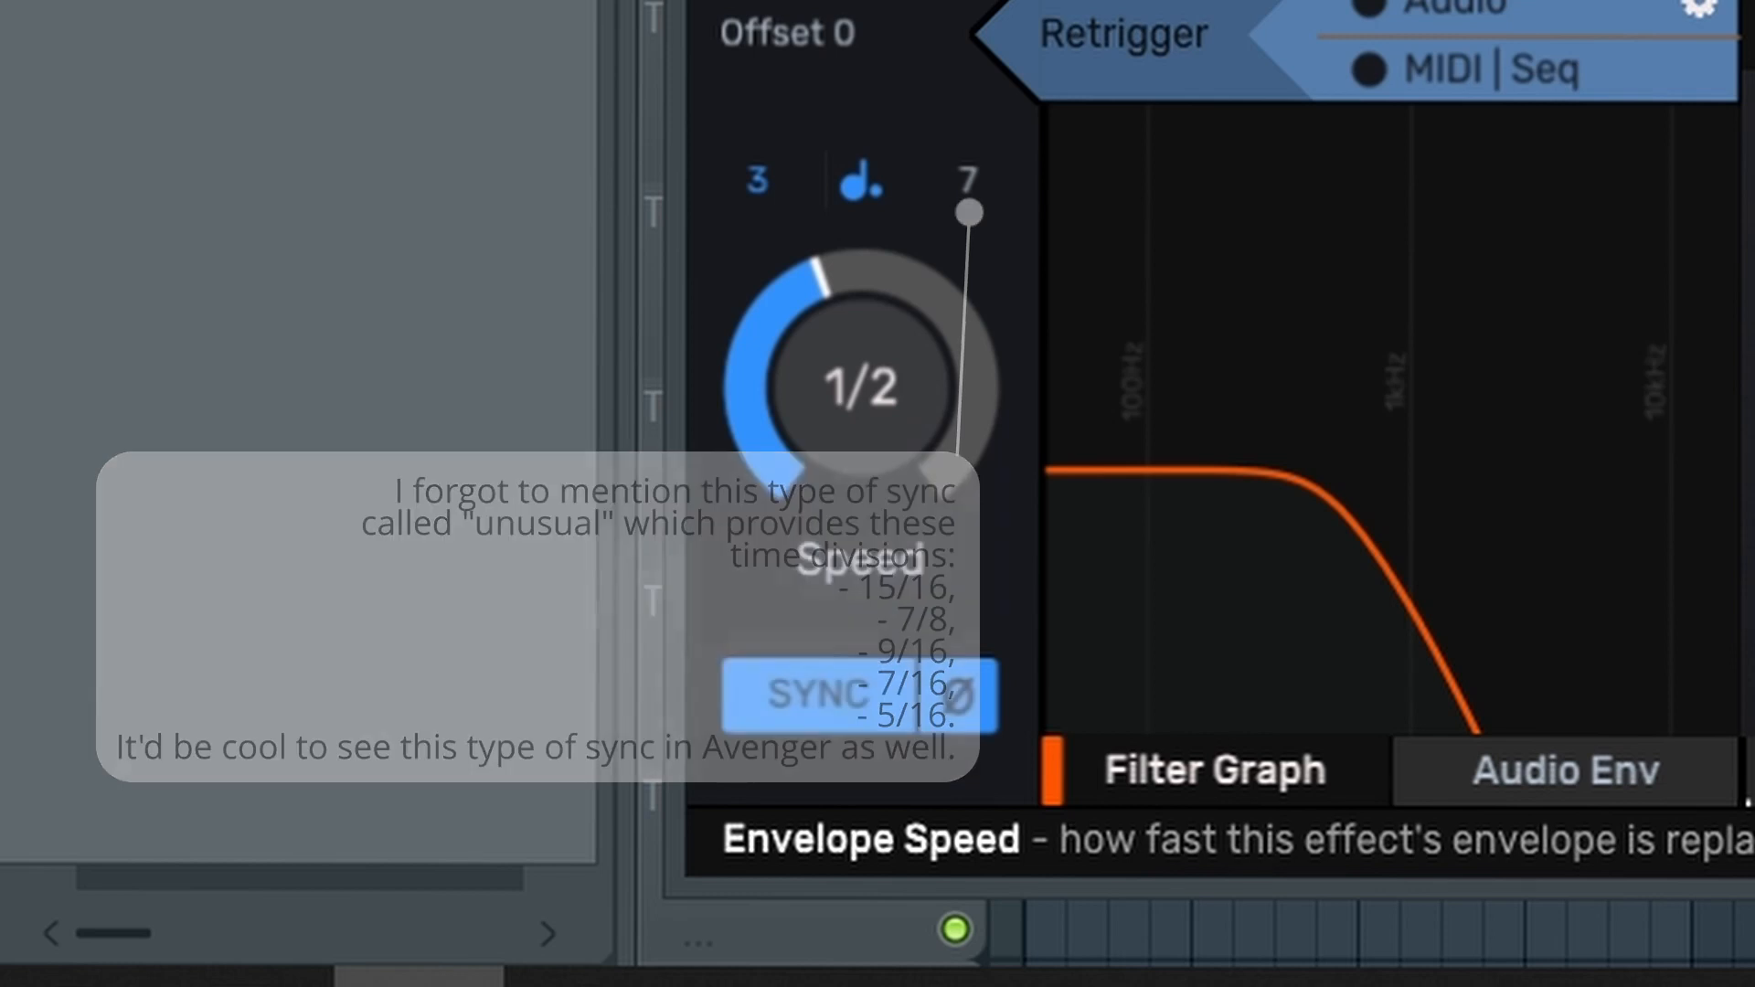
Set the envelope speed to 1/3 with triplet and dotted timings both enabled
drag(861, 388, 861, 351)
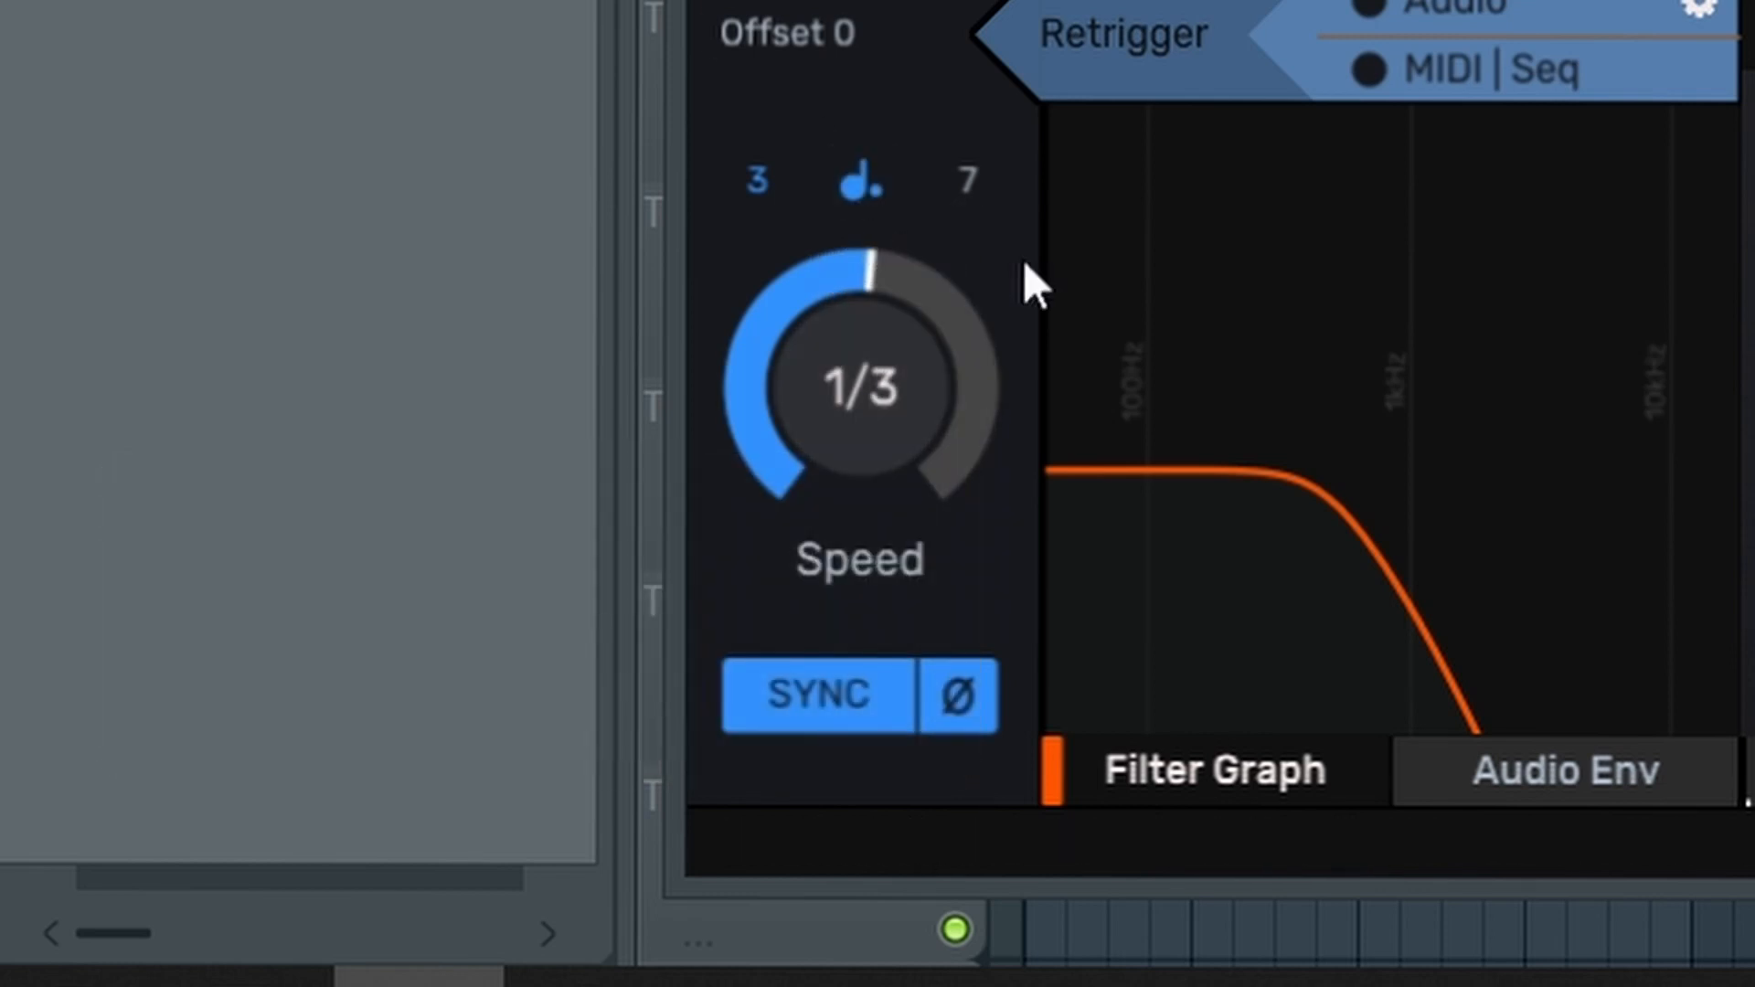
mouse_move(901, 371)
mouse_down()
mouse_move(900, 395)
mouse_move(866, 380)
mouse_move(894, 344)
mouse_up()
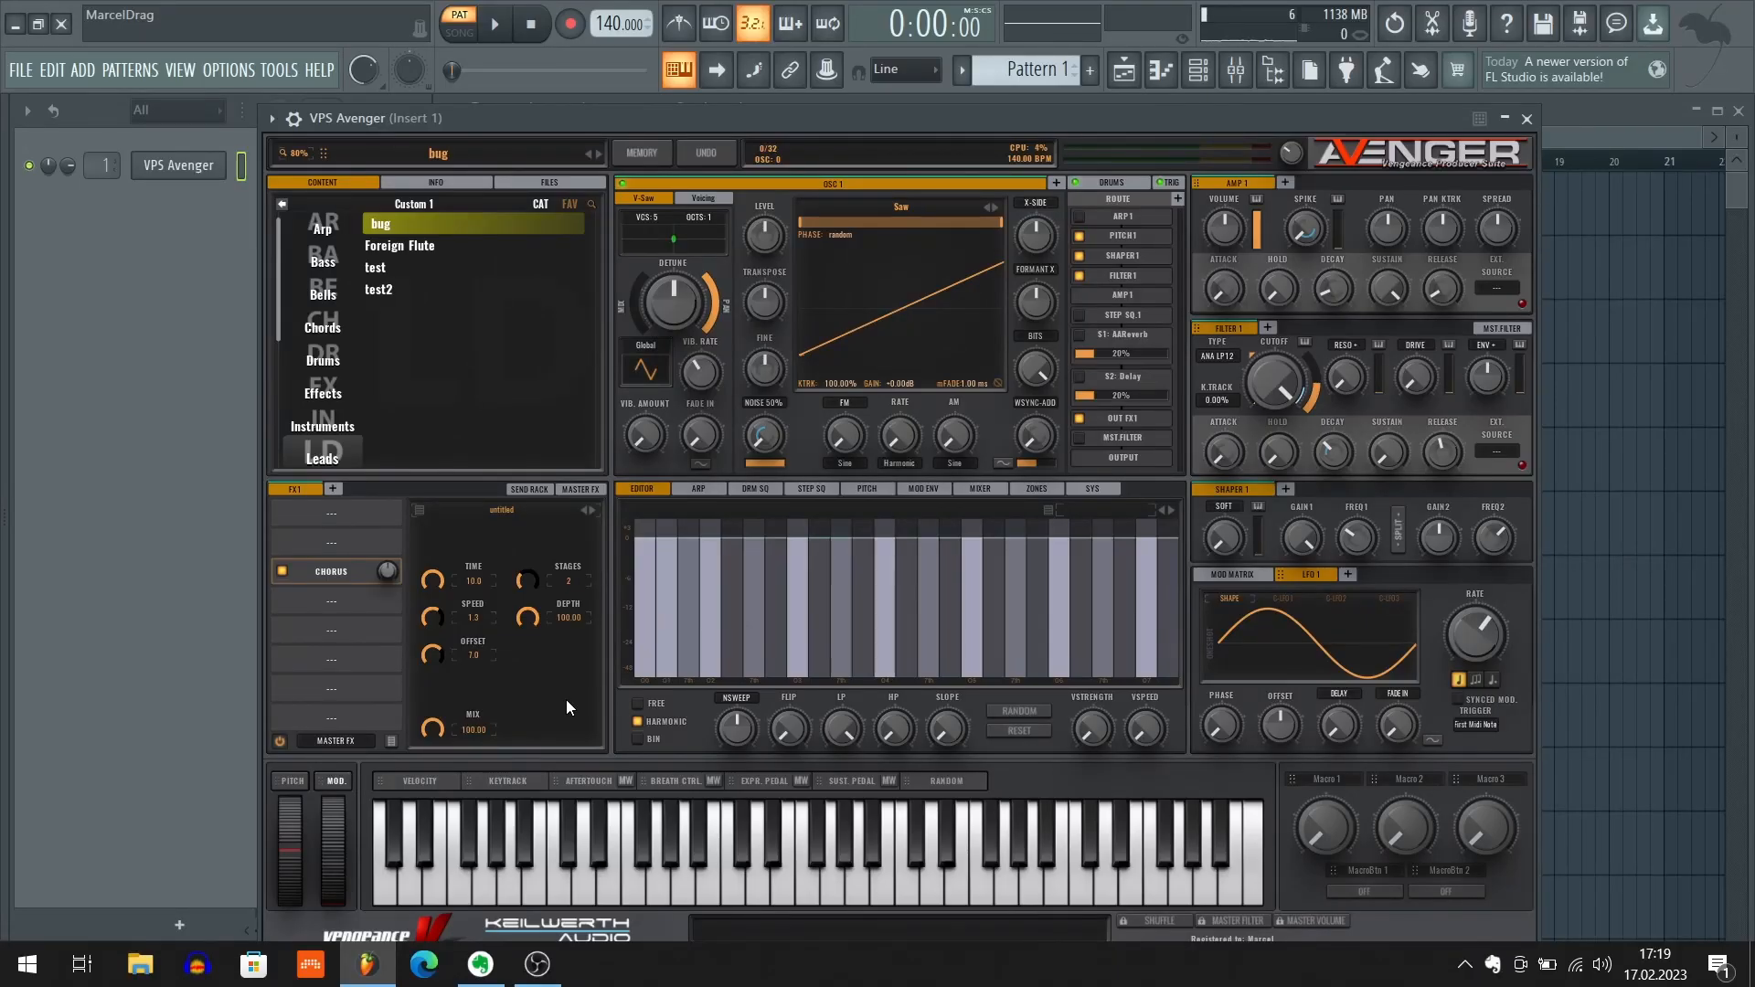
Play a test note in VPS Avenger and save the preset as bug_2 in the Leads folder
key(e)
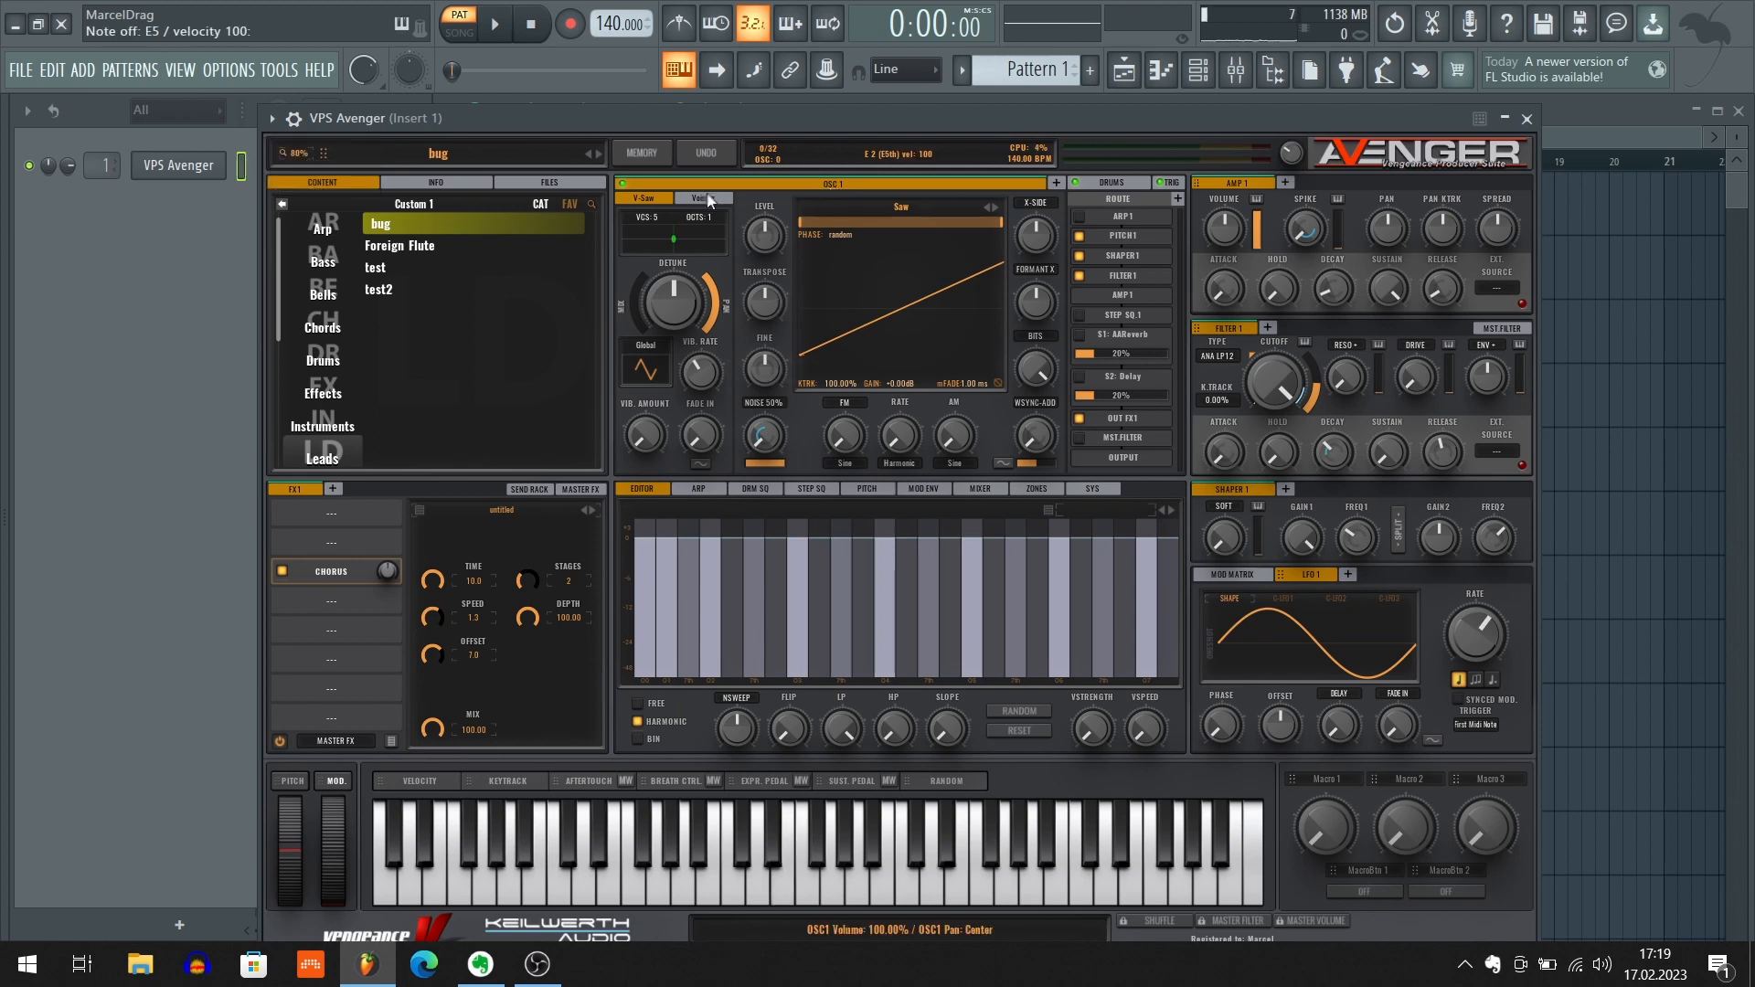
click(655, 153)
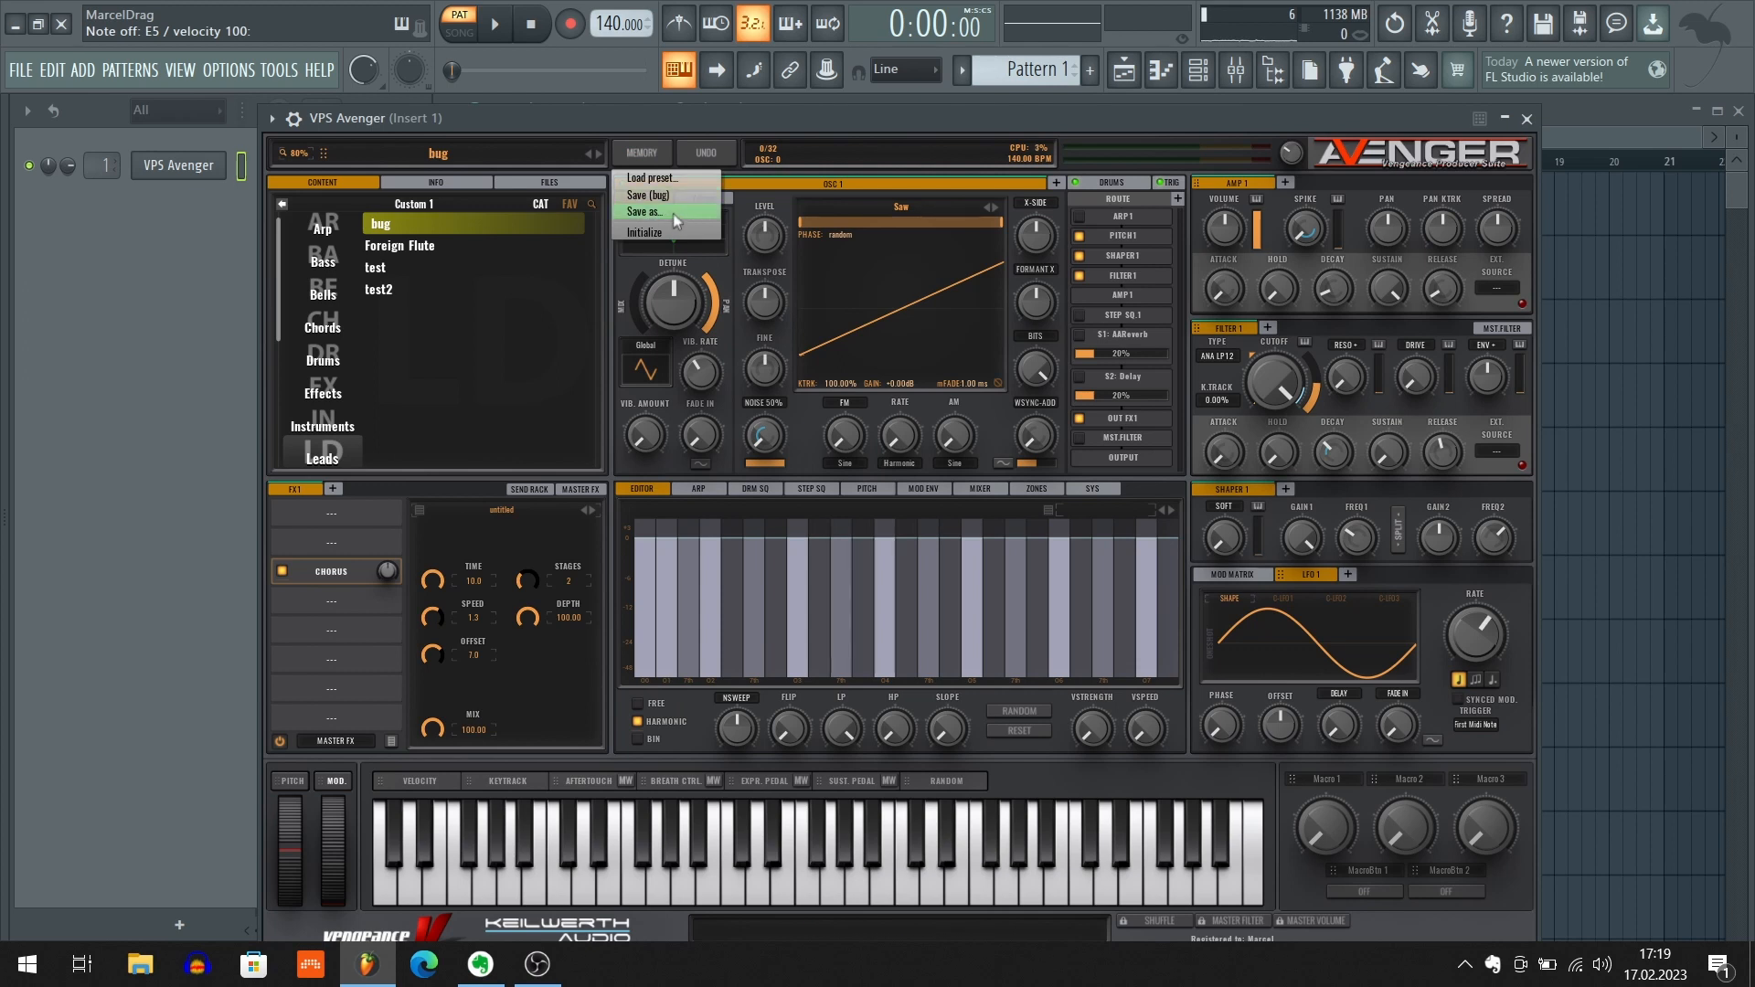
click(649, 210)
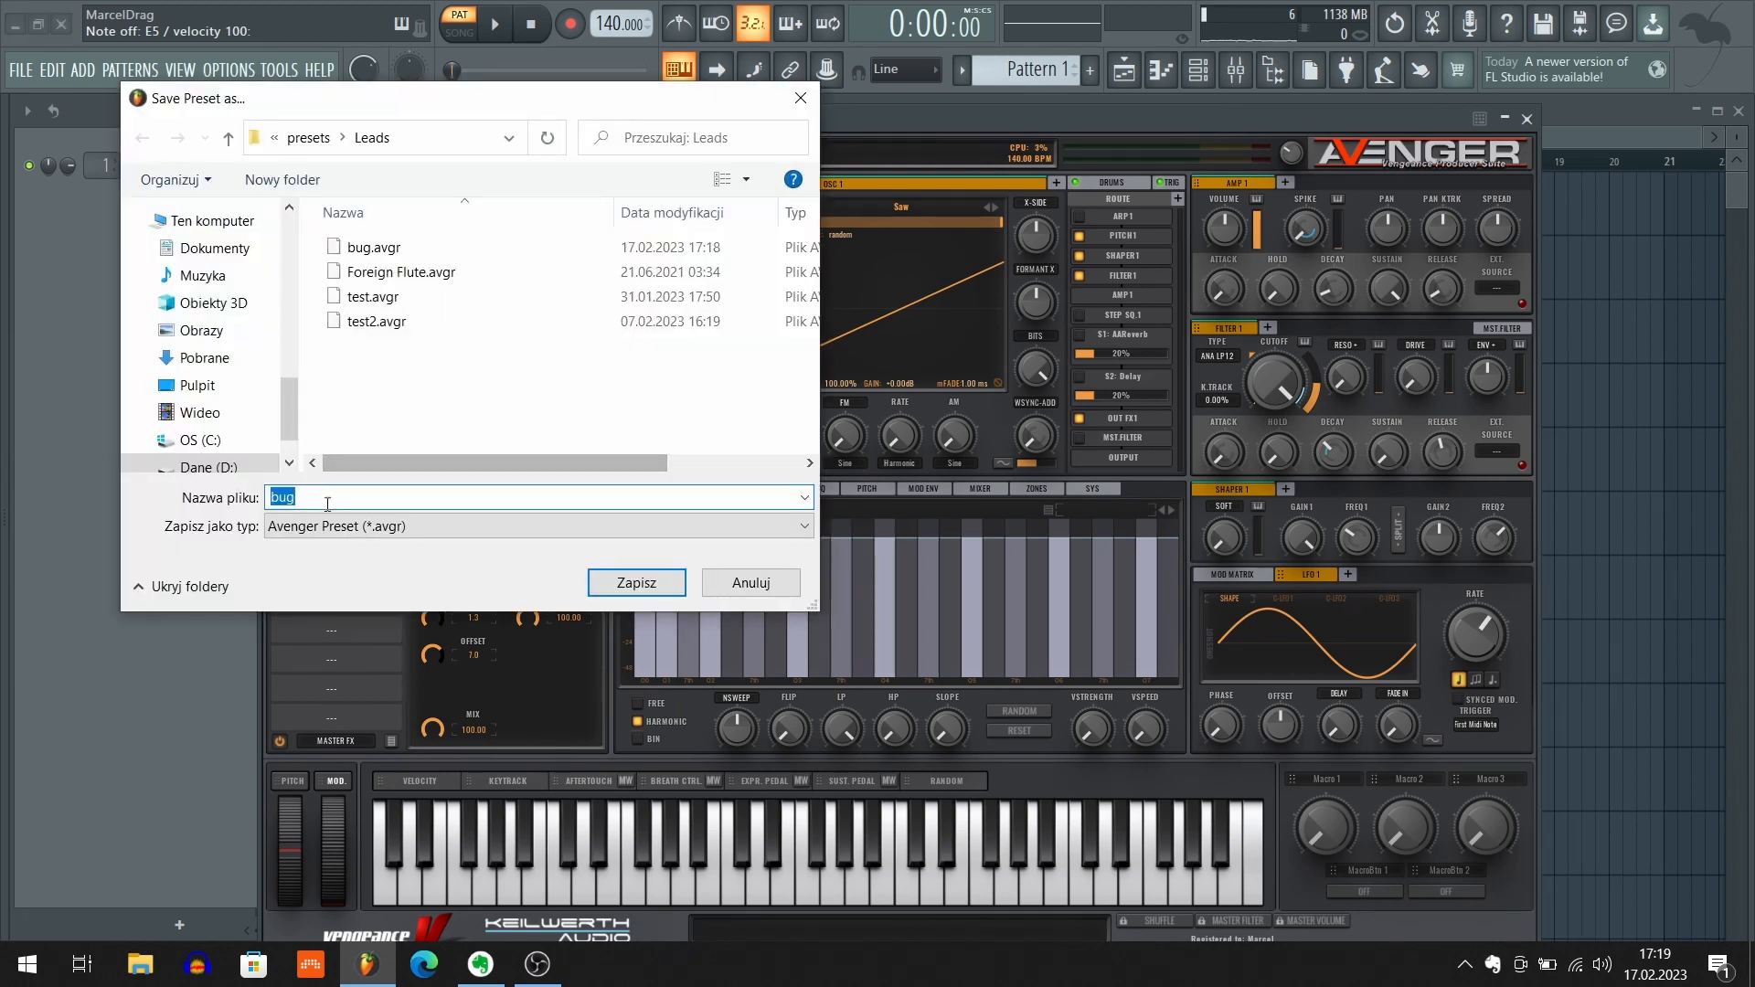
click(327, 505)
text(_2)
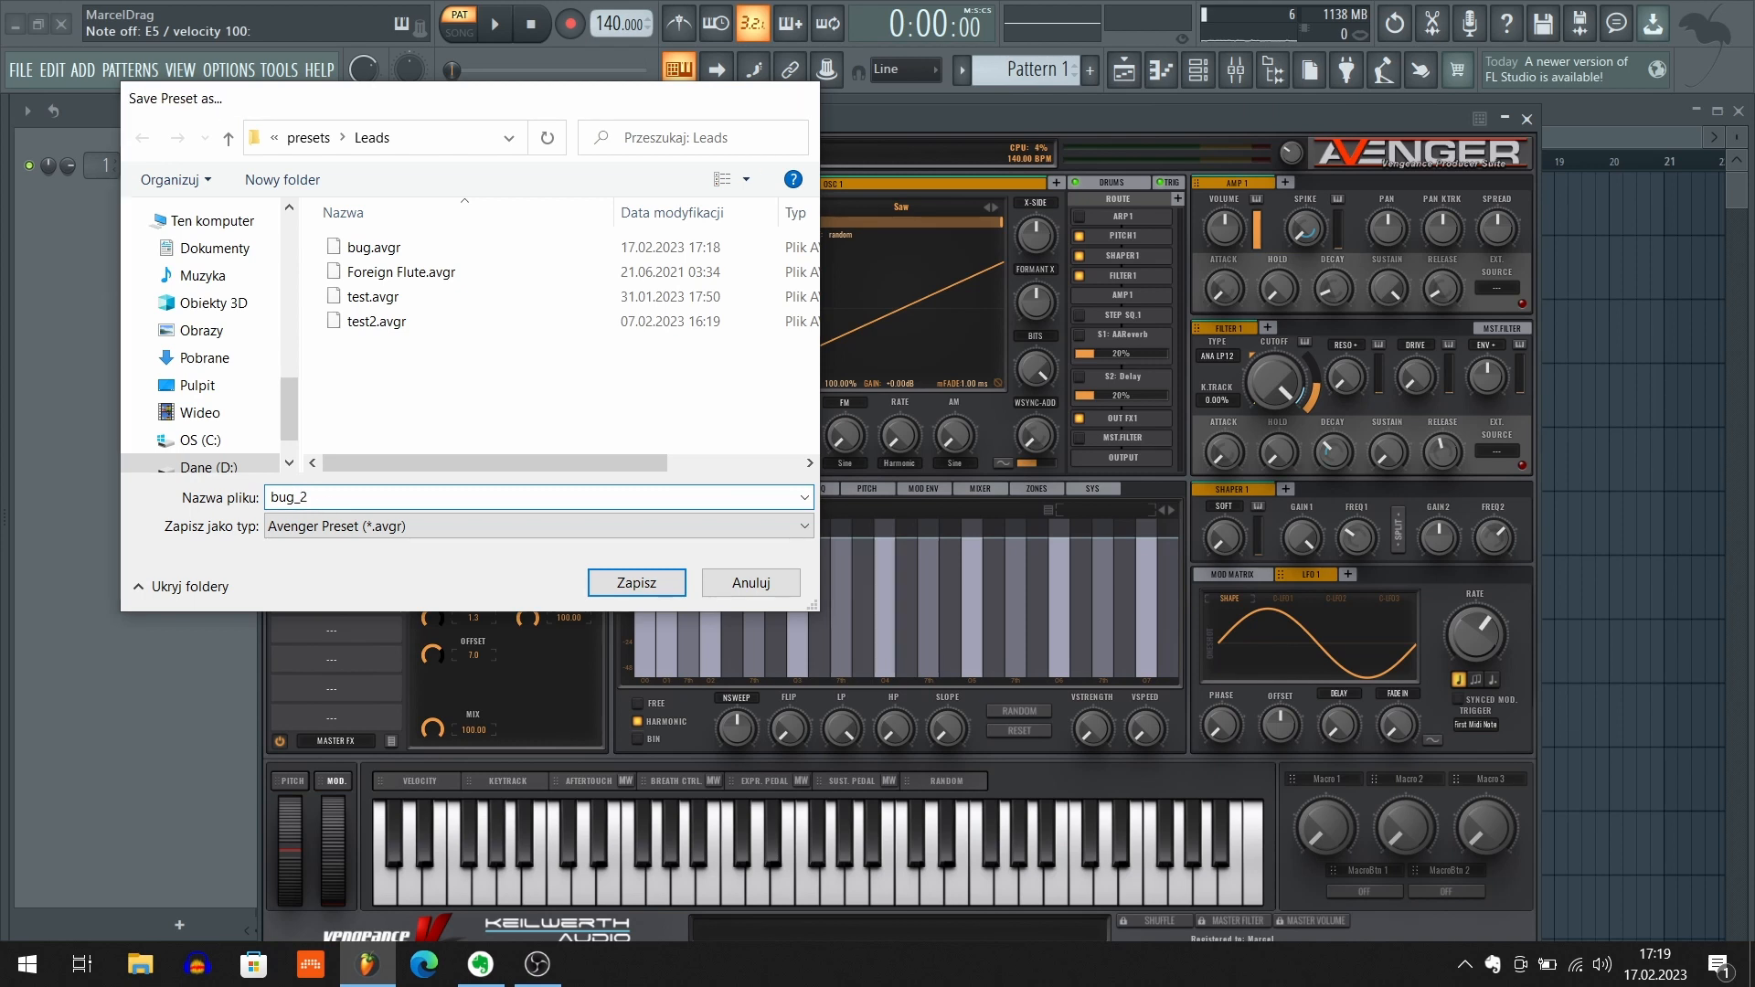
key(Return)
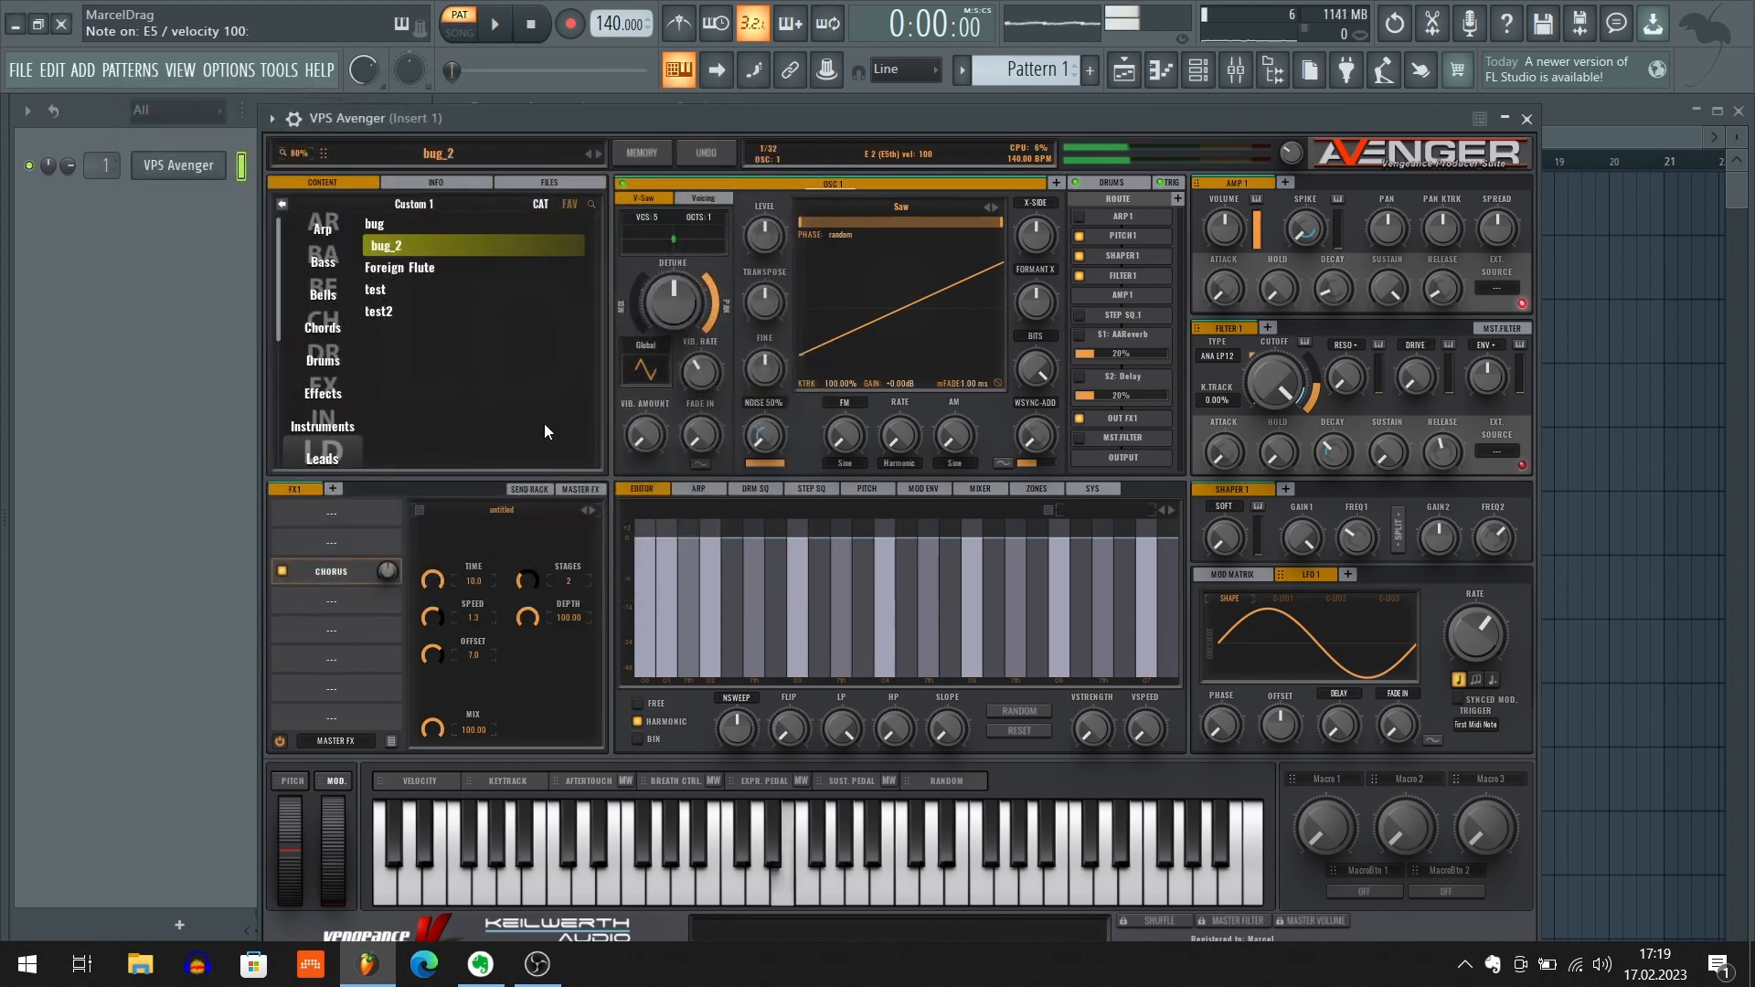
Reload the bug_2 preset and show the settings of the Chorus effect in FX1's third slot
click(403, 248)
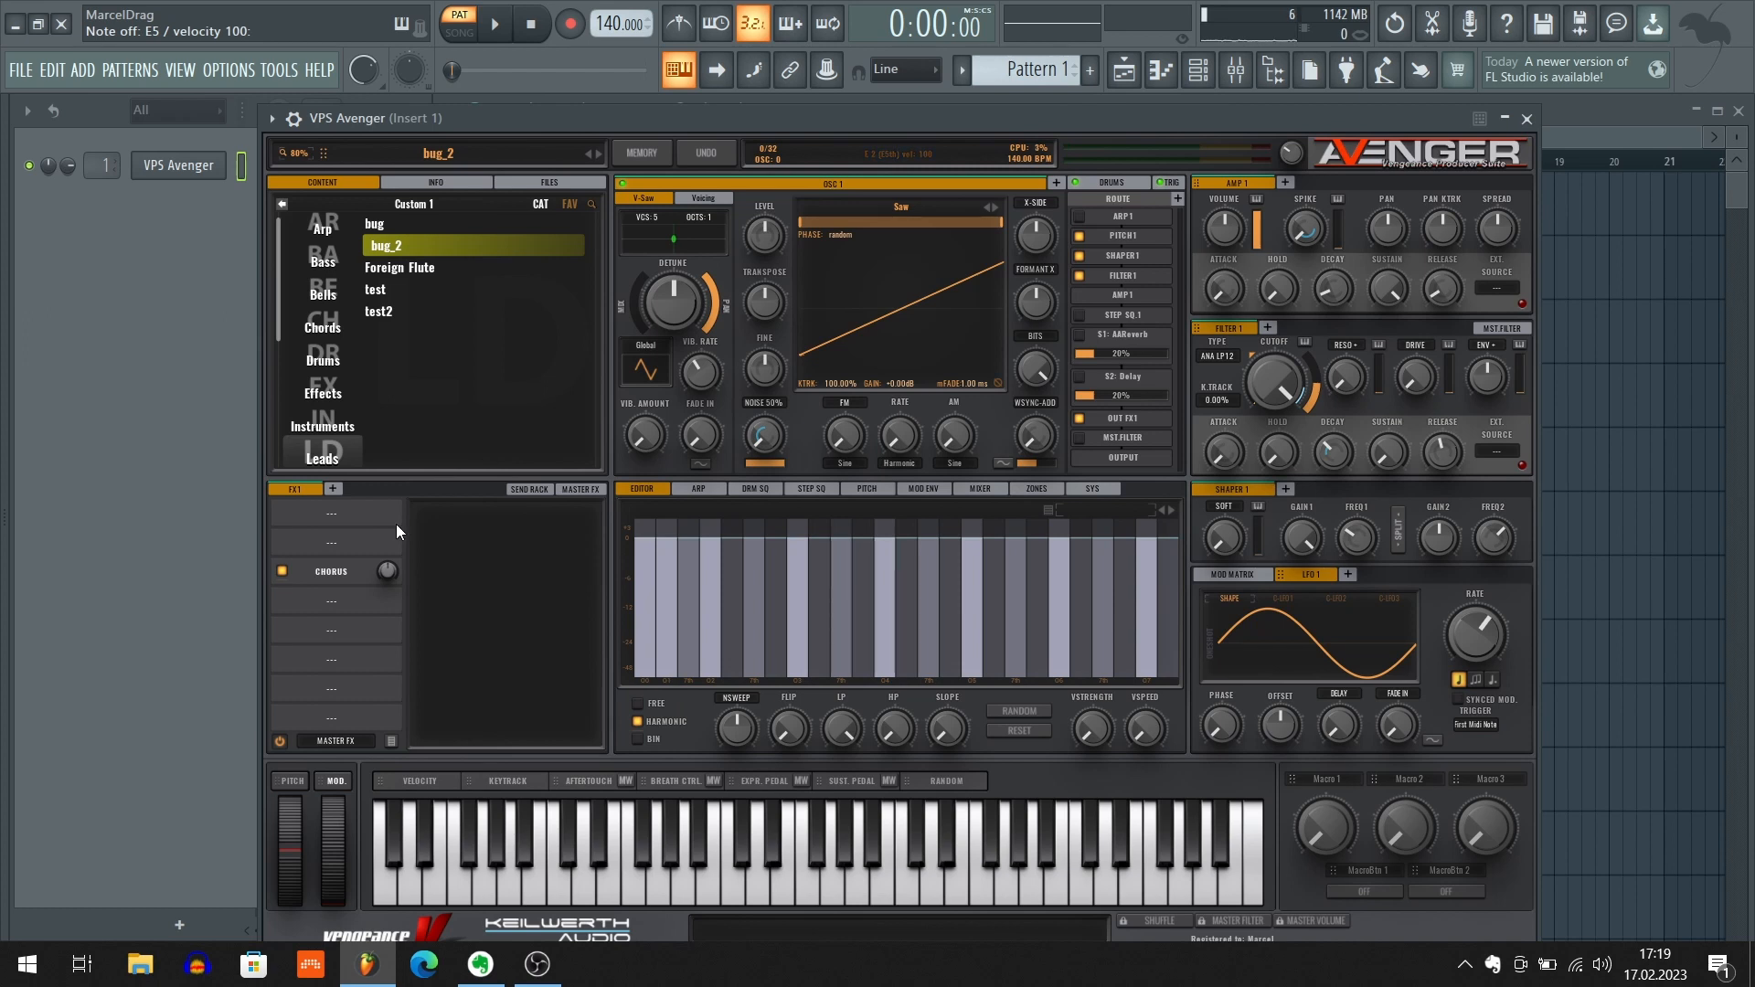
click(361, 572)
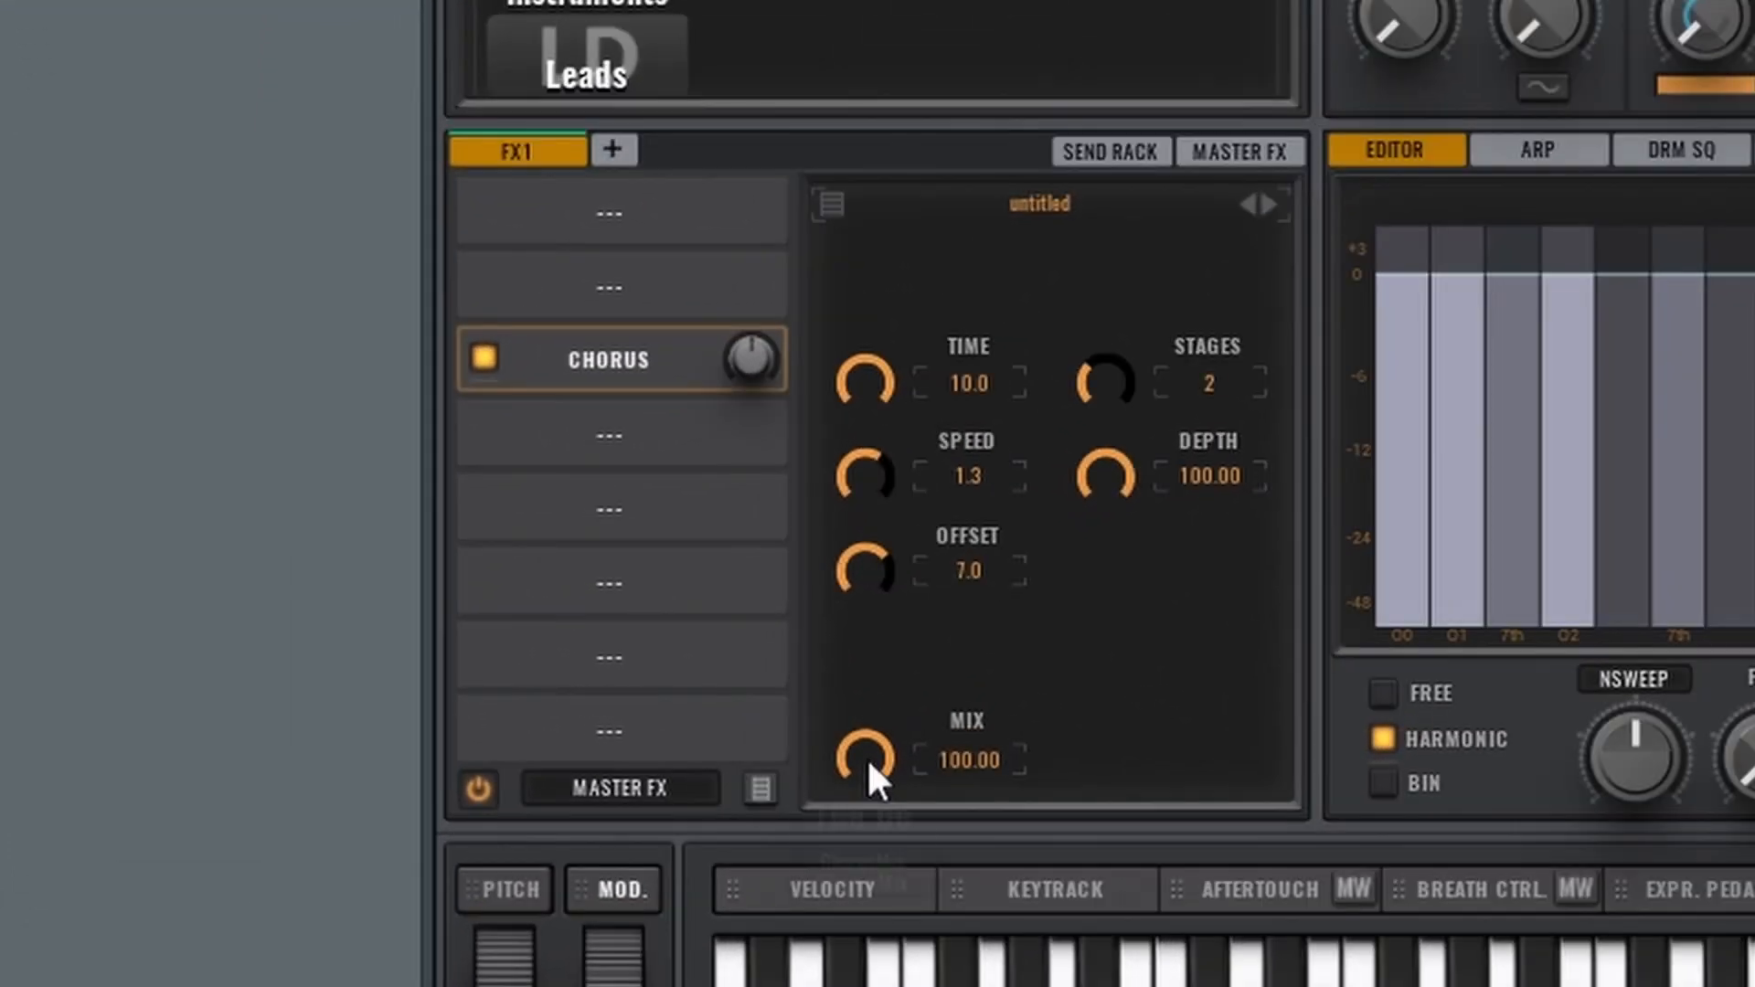
drag(731, 753, 734, 686)
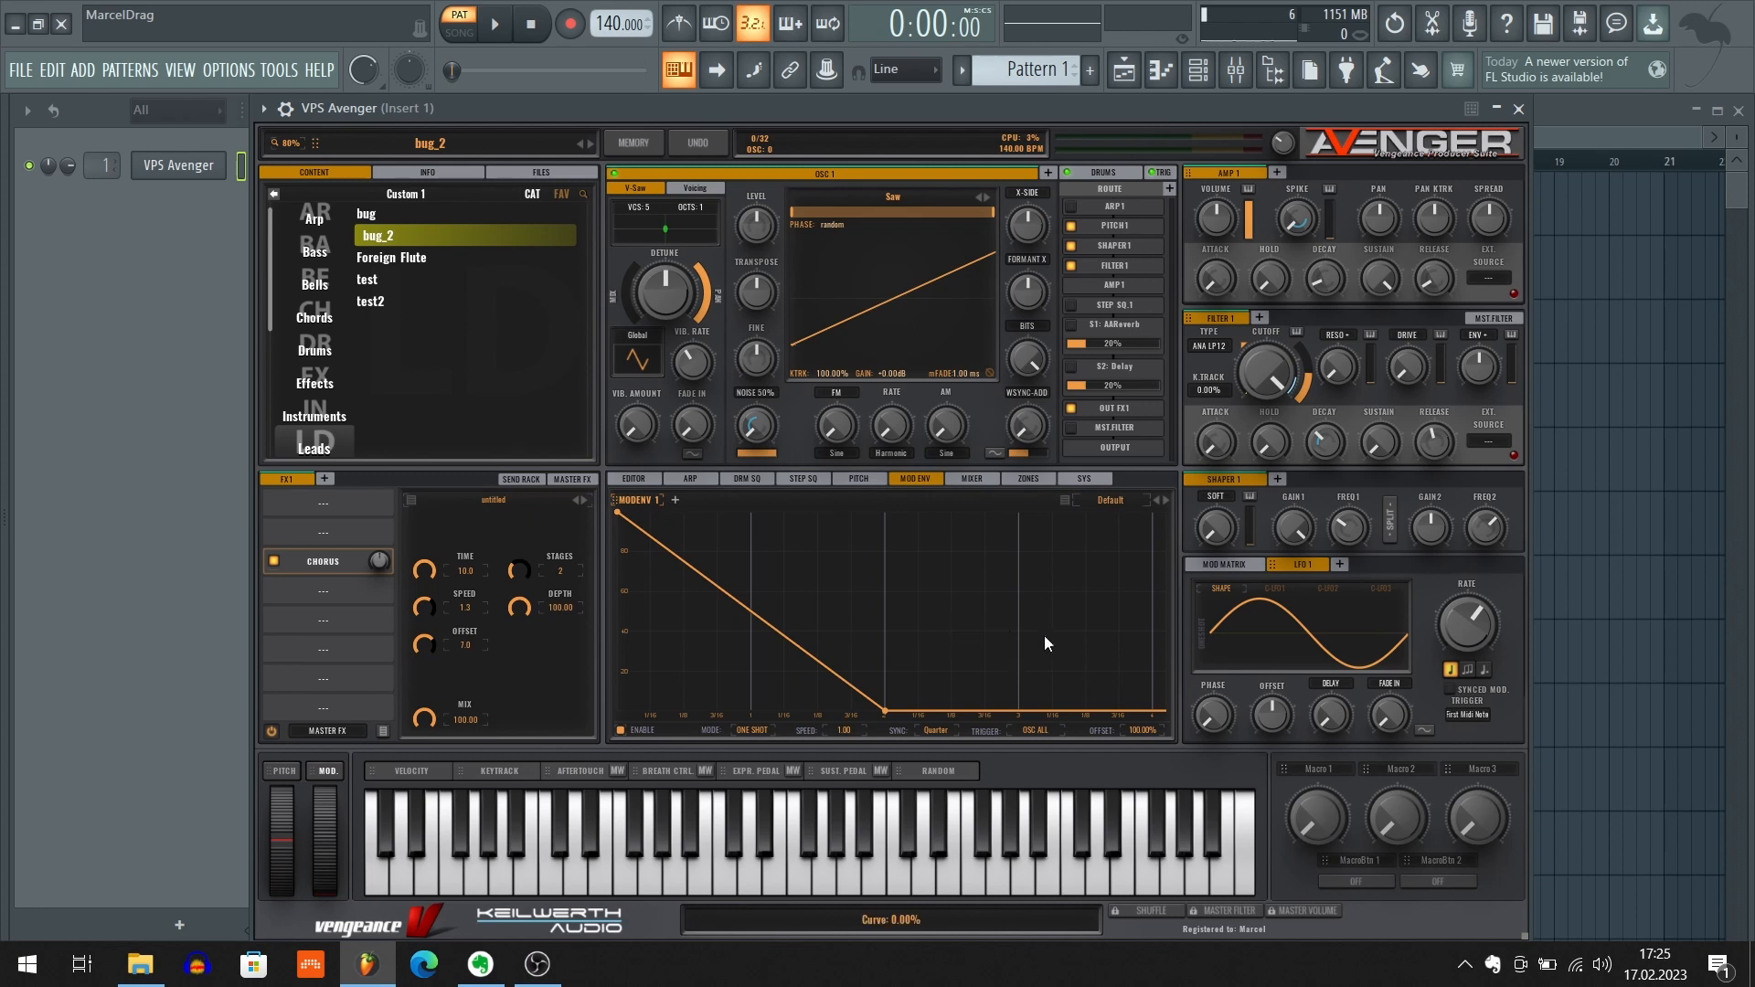
Add a Waveshaper in FX1's sixth slot and bend its transfer curve with a new point near the middle
click(340, 657)
click(391, 689)
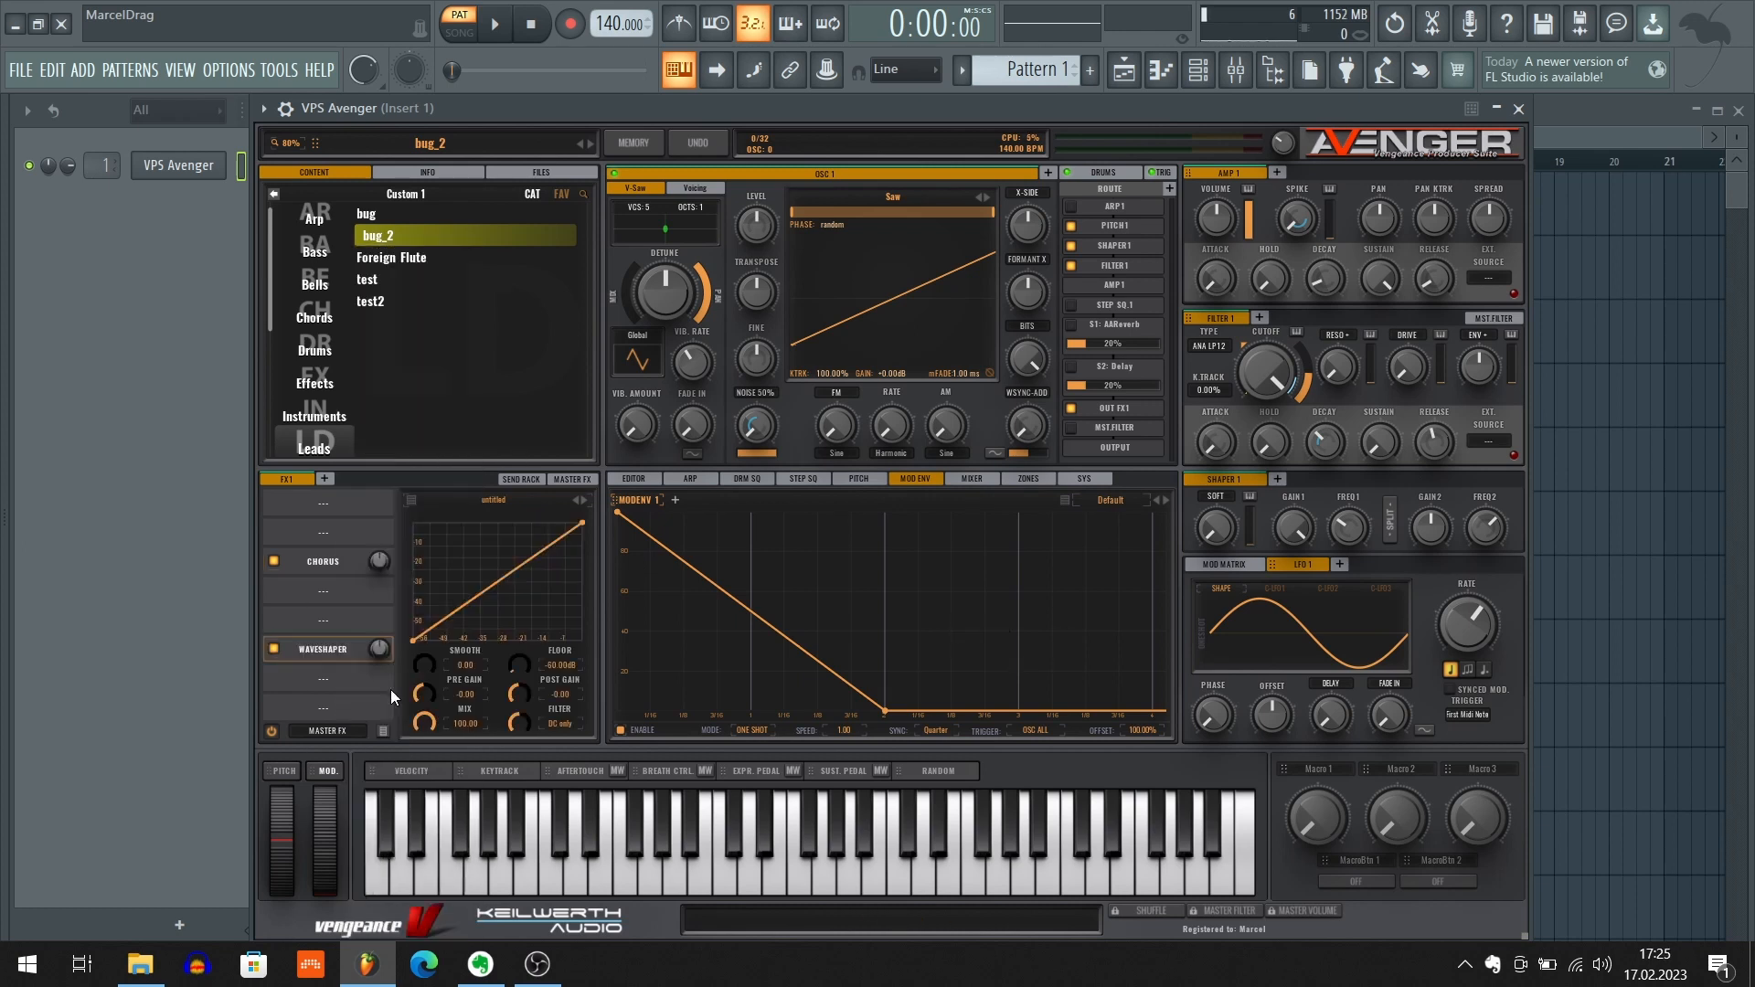
mouse_move(507, 551)
mouse_down()
mouse_move(521, 625)
mouse_move(488, 576)
mouse_up()
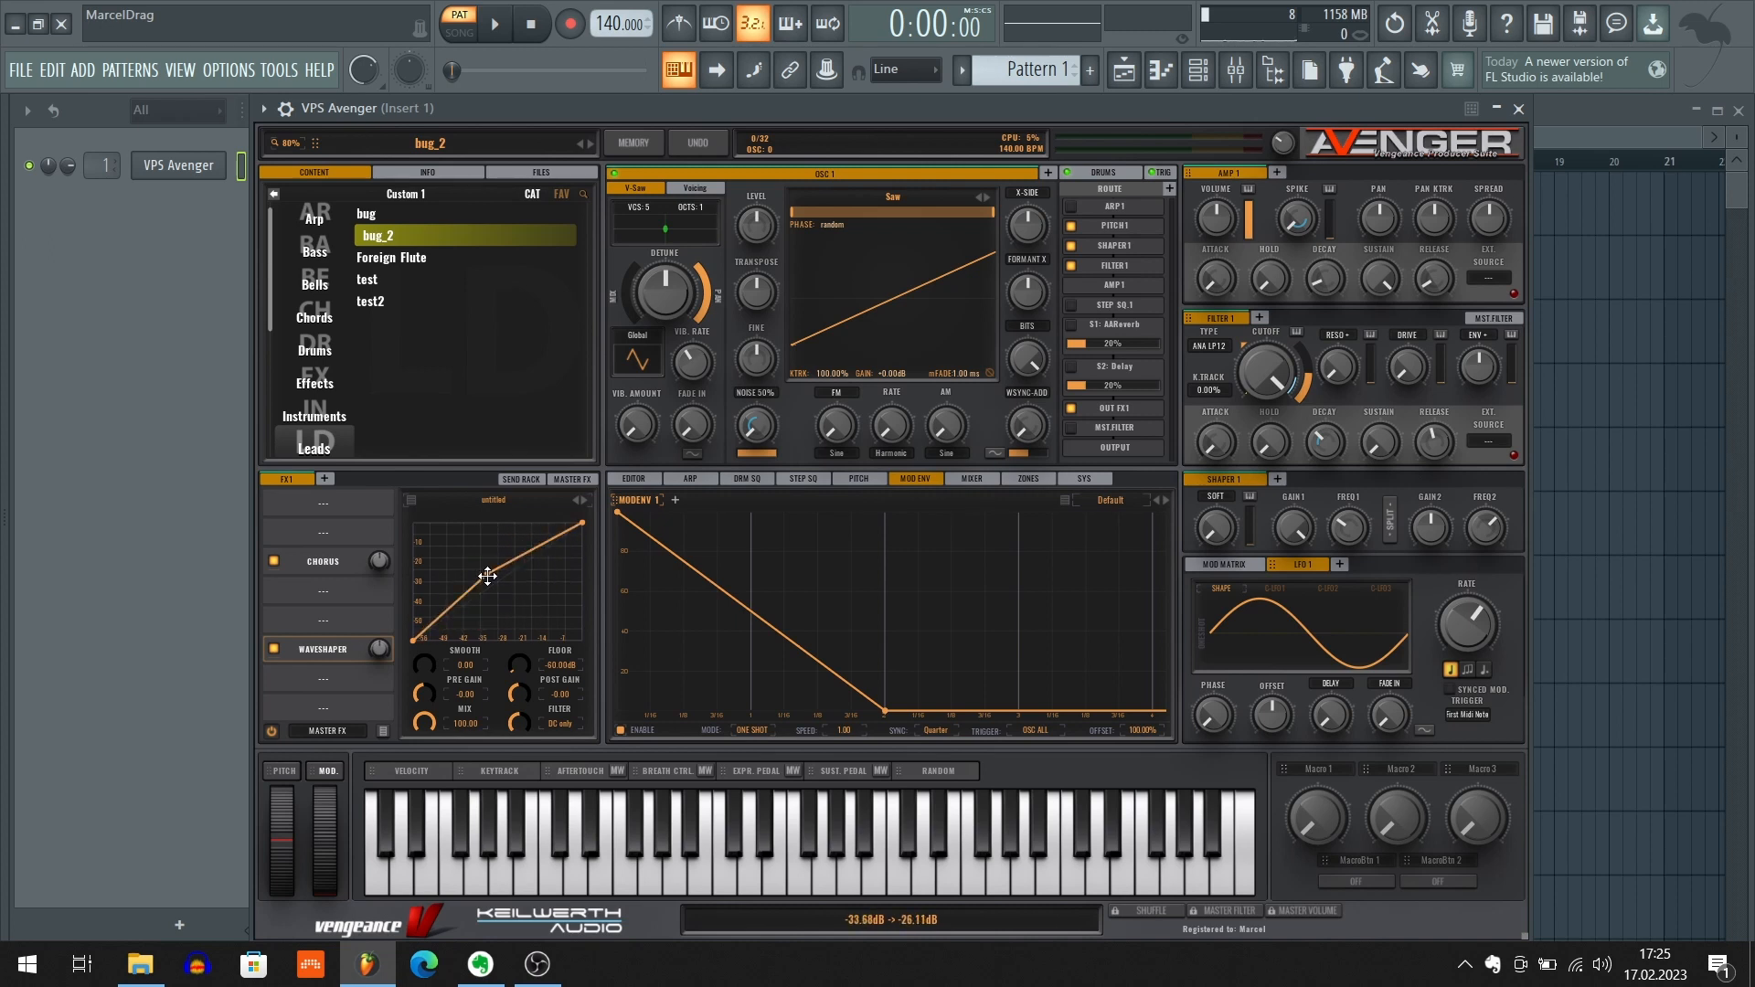
Remove the Waveshaper from FX1's sixth slot and reposition the end point of the MODENV 1 envelope
click(304, 650)
click(352, 928)
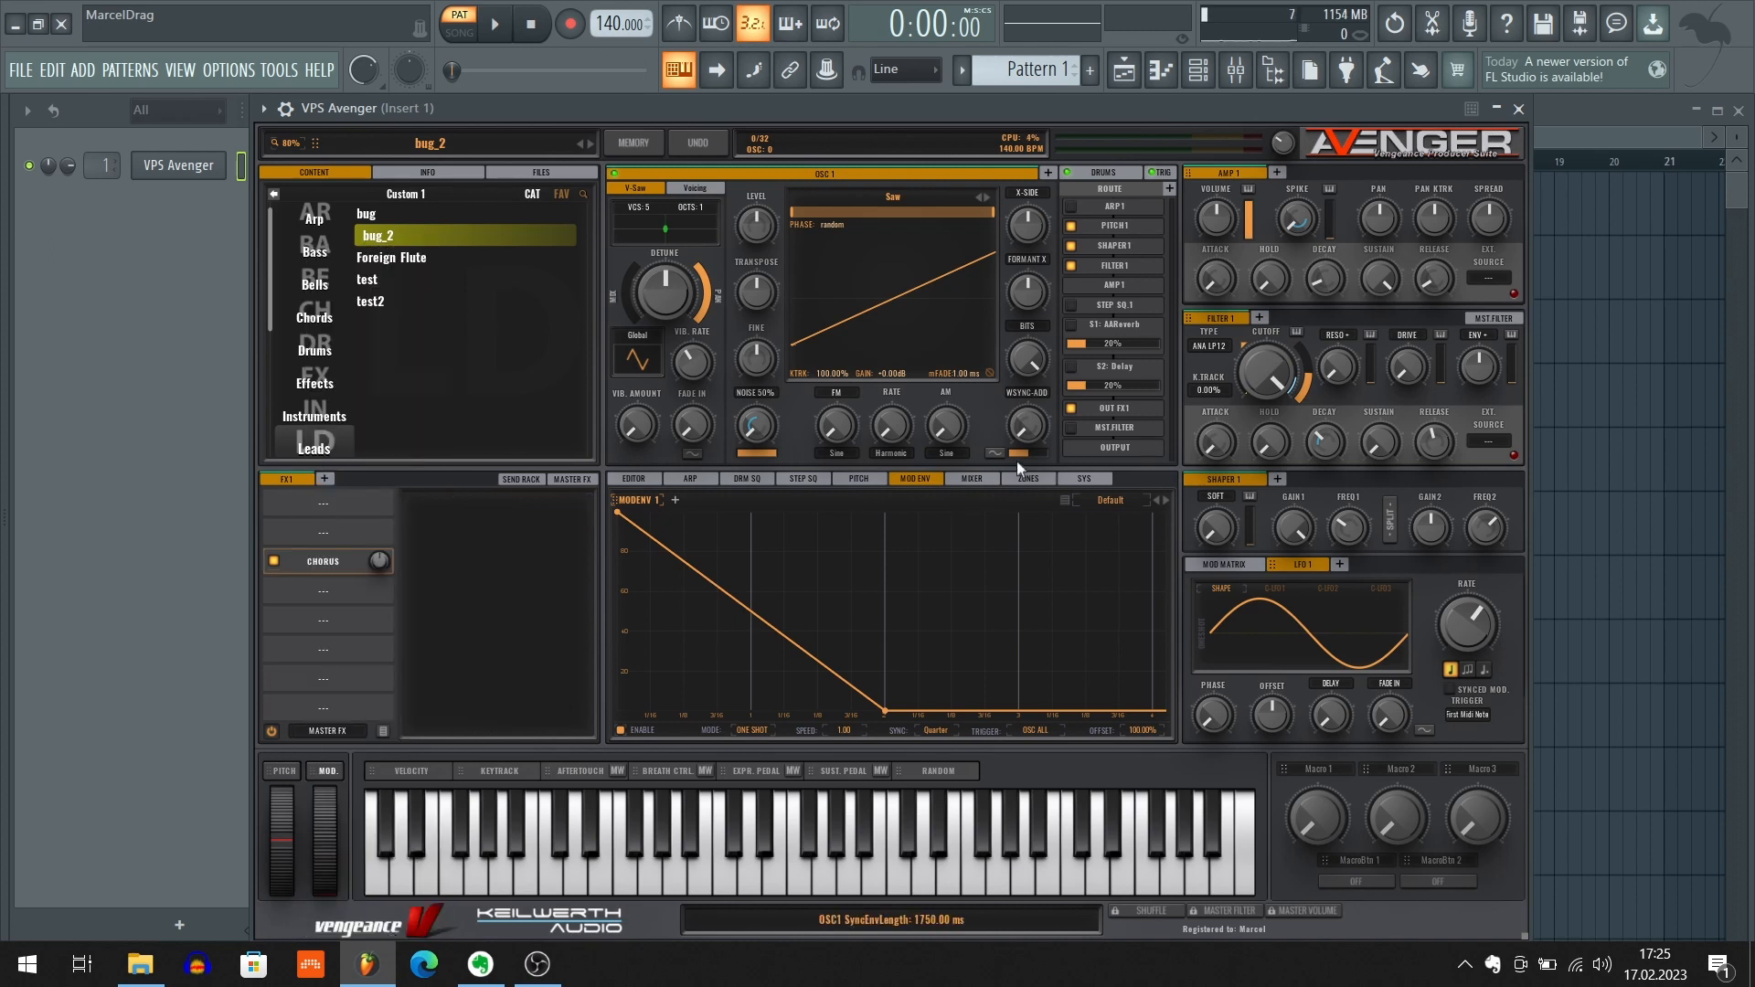
drag(883, 709, 873, 629)
mouse_move(892, 637)
mouse_down()
mouse_move(957, 631)
mouse_move(907, 595)
mouse_move(892, 600)
mouse_move(929, 610)
mouse_move(902, 607)
mouse_move(905, 643)
mouse_move(862, 645)
mouse_move(883, 649)
mouse_move(881, 622)
mouse_move(874, 644)
mouse_move(892, 649)
mouse_move(871, 629)
mouse_move(877, 643)
mouse_up()
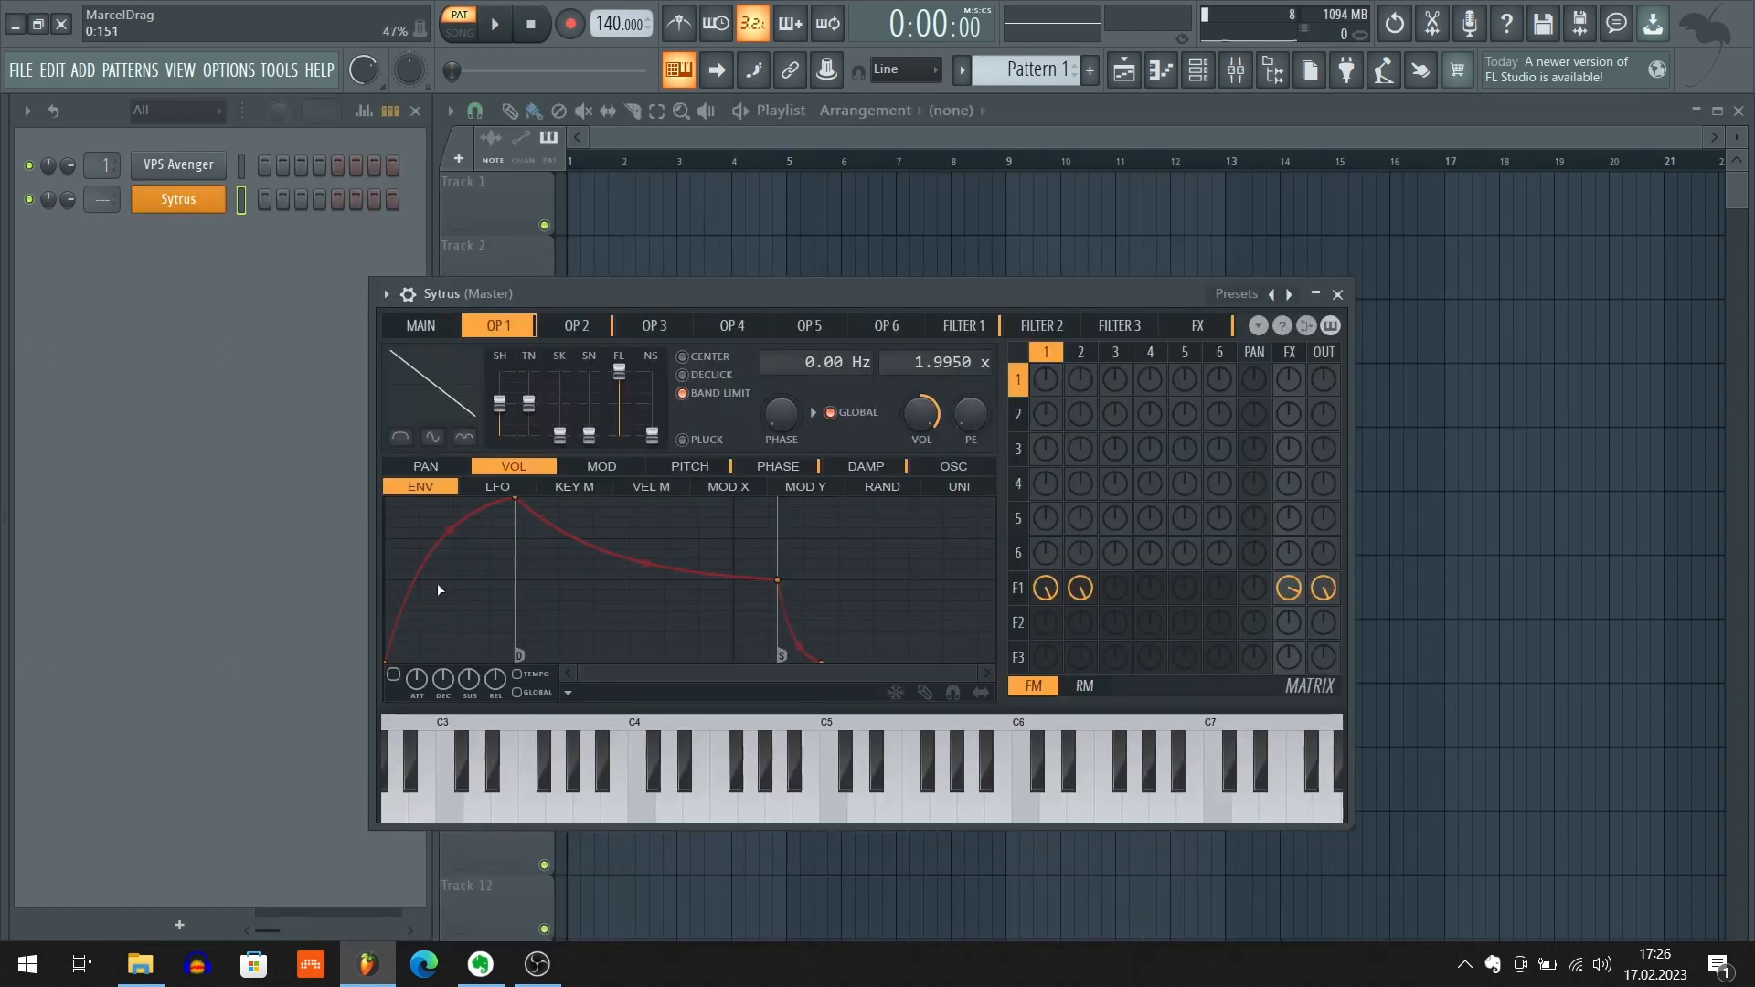
Lower the peak of Sytrus OP 1's volume envelope and add a point midway between its decay and sustain points
drag(779, 293, 732, 213)
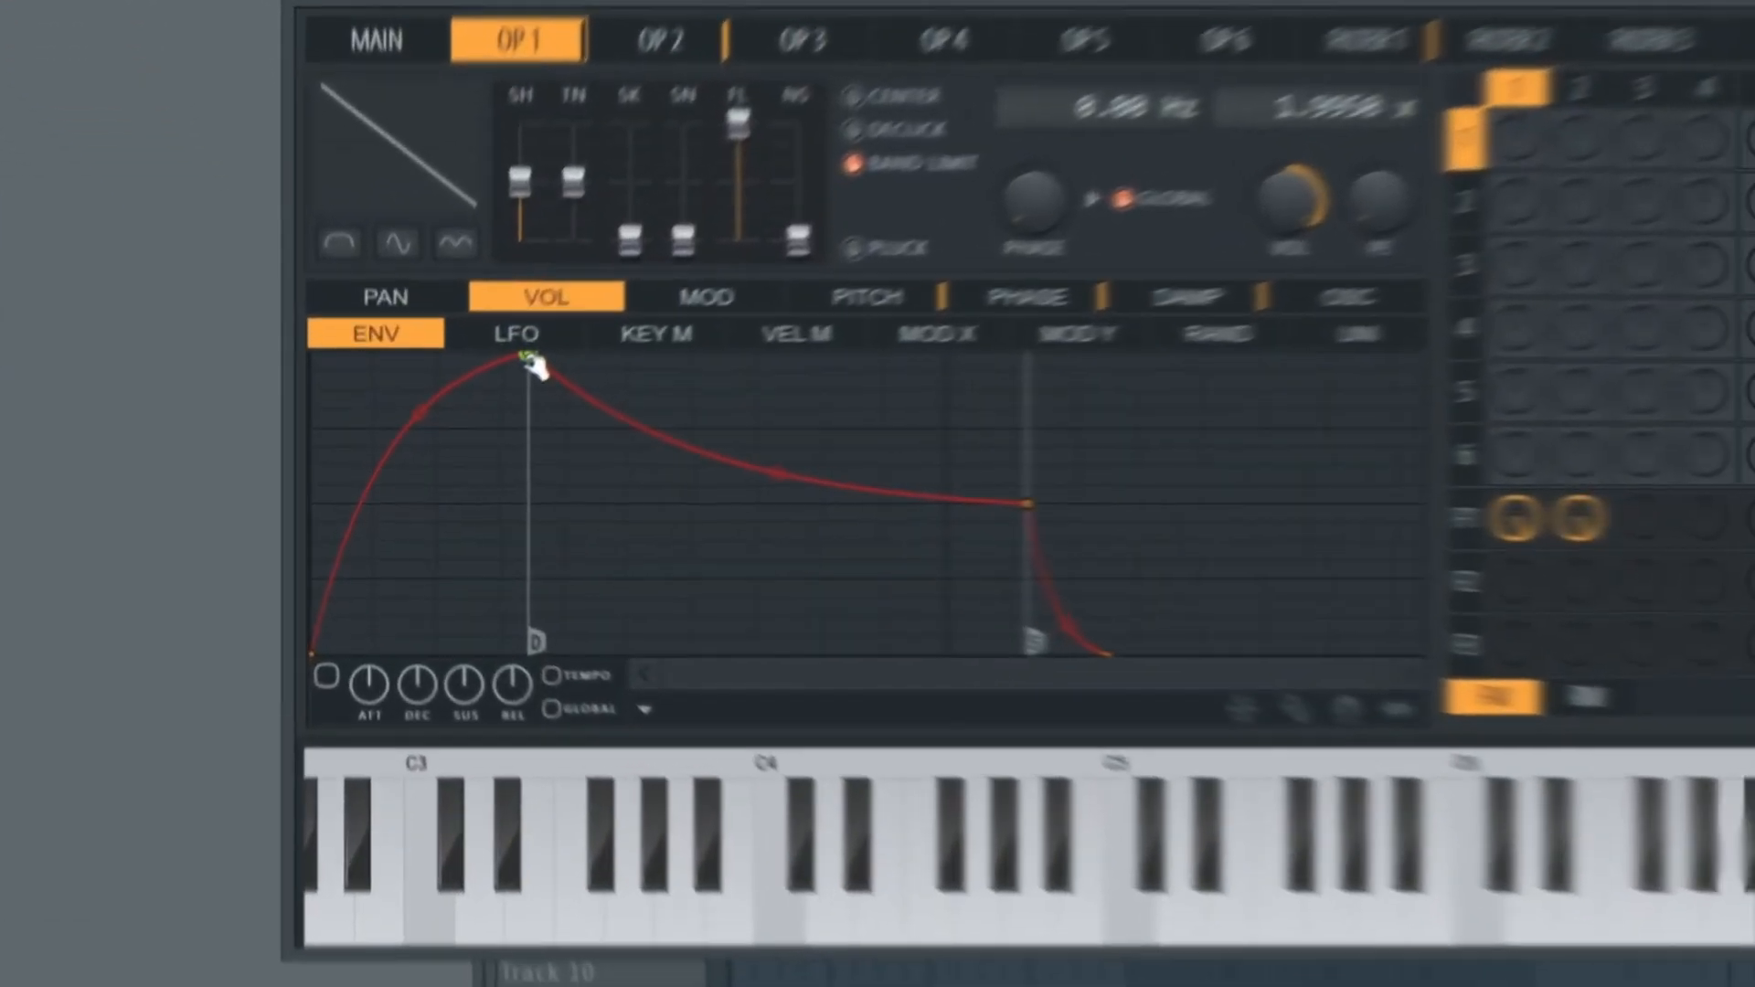
mouse_move(488, 404)
mouse_down()
mouse_move(492, 480)
mouse_move(542, 463)
mouse_move(511, 465)
mouse_up()
drag(611, 437, 579, 393)
right_click(722, 514)
drag(722, 514, 906, 448)
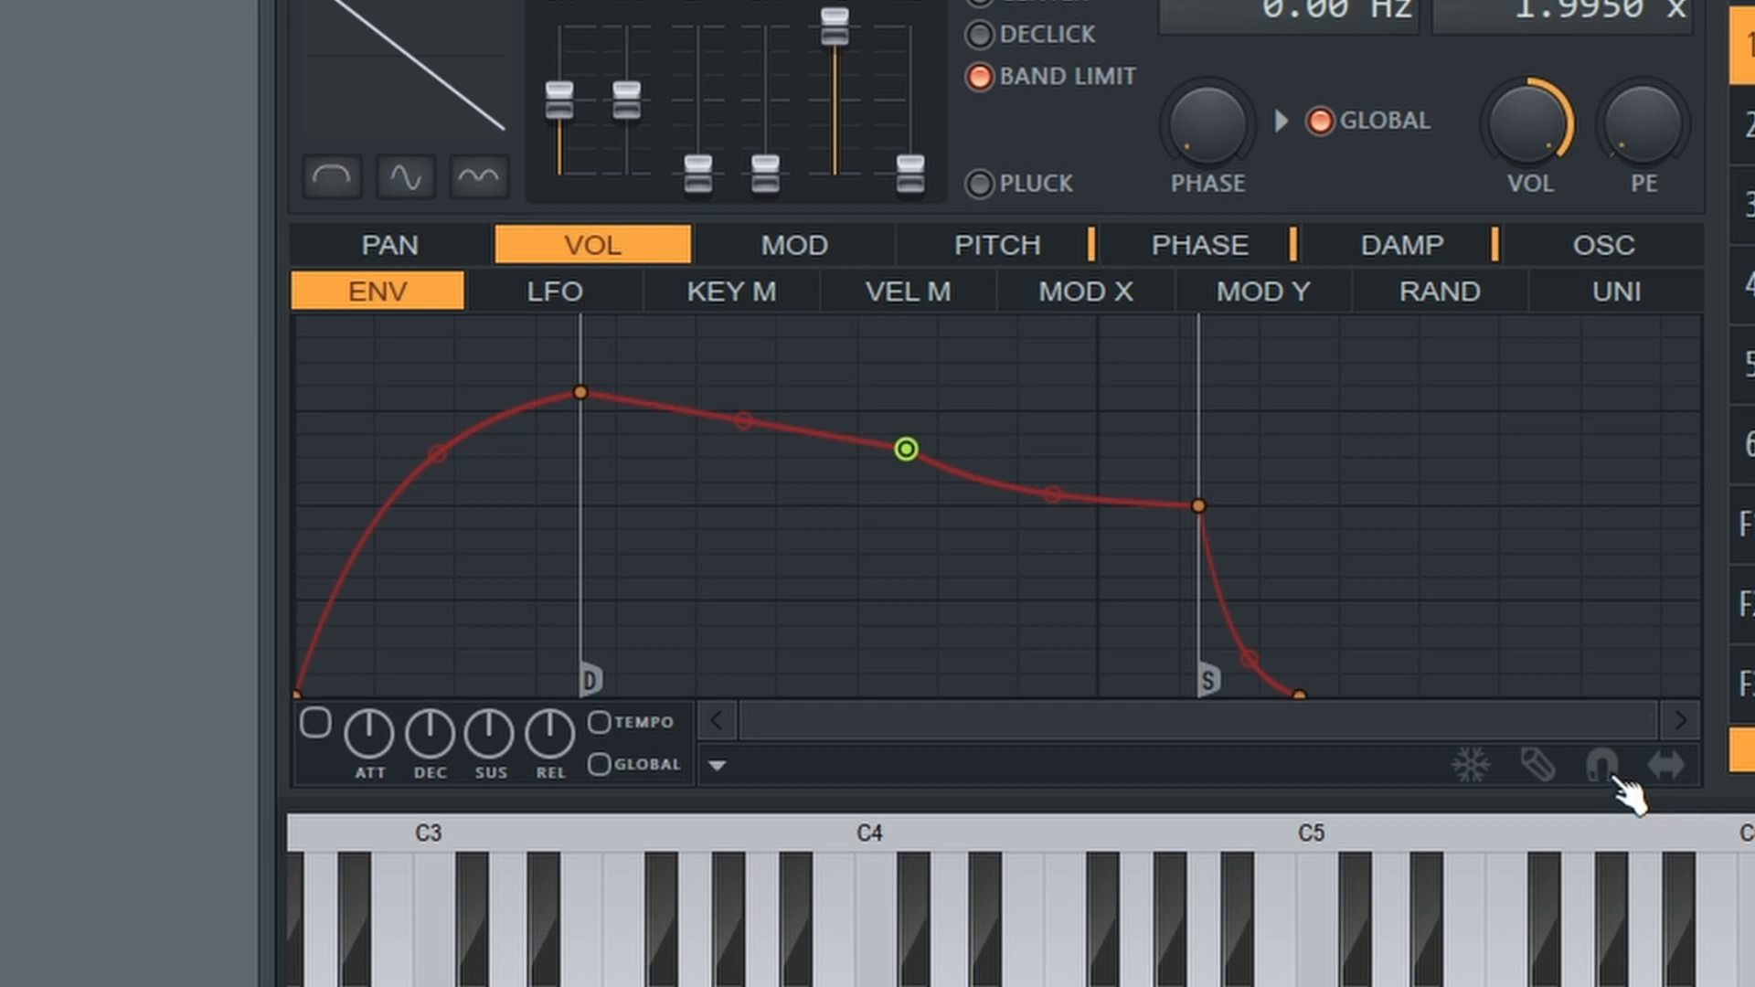
Enable snapping in the Sytrus envelope editor and move the new middle point level with the sustain point
click(1604, 767)
mouse_move(906, 448)
mouse_down()
mouse_move(969, 435)
mouse_move(965, 421)
mouse_move(942, 403)
mouse_move(870, 408)
mouse_move(878, 380)
mouse_move(886, 412)
mouse_move(945, 396)
mouse_move(989, 421)
mouse_move(990, 492)
mouse_move(1031, 551)
mouse_move(850, 404)
mouse_move(977, 528)
mouse_move(892, 492)
mouse_move(1006, 386)
mouse_move(882, 526)
mouse_move(987, 392)
mouse_move(855, 485)
mouse_move(1035, 484)
mouse_move(958, 482)
mouse_move(967, 471)
mouse_move(933, 560)
mouse_move(877, 478)
mouse_move(940, 612)
mouse_move(924, 473)
mouse_move(897, 655)
mouse_move(886, 375)
mouse_move(885, 704)
mouse_move(674, 454)
mouse_move(1191, 541)
mouse_move(1066, 615)
mouse_move(572, 565)
mouse_move(686, 540)
mouse_move(717, 485)
mouse_move(937, 541)
mouse_move(915, 489)
mouse_move(923, 525)
mouse_move(923, 442)
mouse_up()
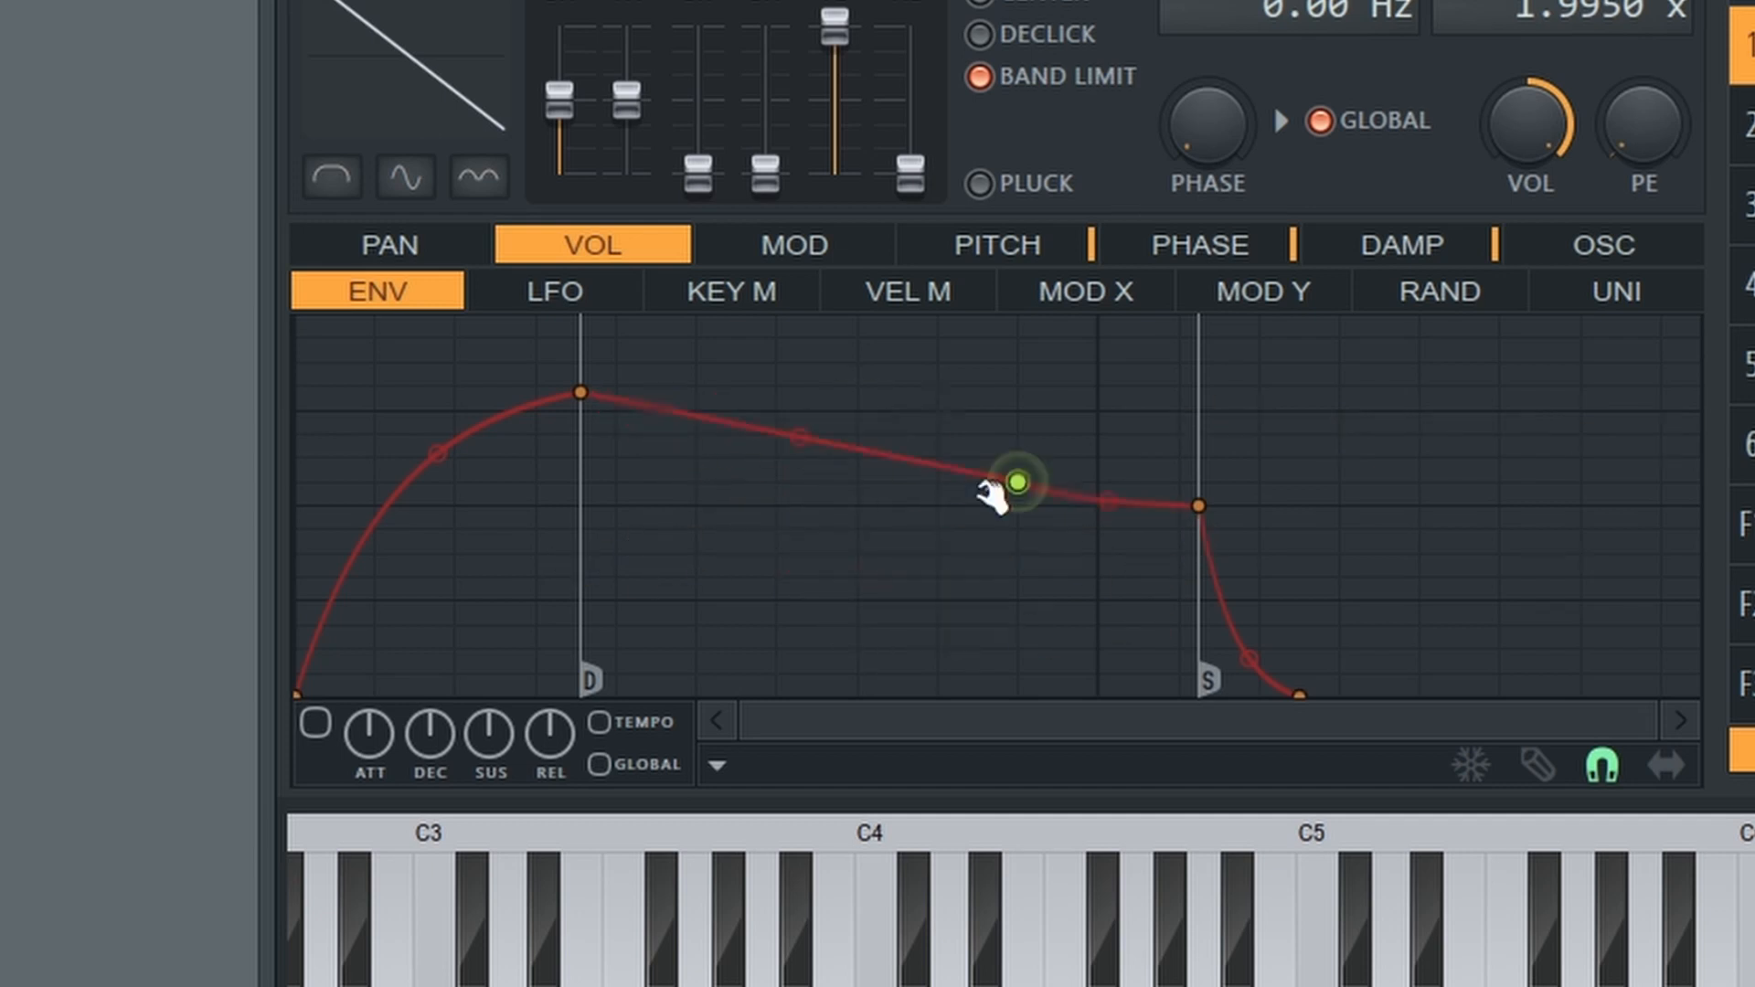
mouse_move(992, 493)
mouse_down()
mouse_move(1007, 407)
mouse_move(768, 341)
mouse_move(768, 375)
mouse_move(807, 380)
mouse_move(995, 530)
mouse_move(681, 611)
mouse_move(1003, 658)
mouse_move(678, 568)
mouse_move(1048, 630)
mouse_move(756, 616)
mouse_move(846, 600)
mouse_move(1058, 619)
mouse_move(988, 604)
mouse_move(960, 443)
mouse_move(960, 568)
mouse_move(996, 572)
mouse_move(965, 430)
mouse_move(975, 537)
mouse_move(1027, 603)
mouse_move(1007, 420)
mouse_move(1049, 611)
mouse_move(1023, 381)
mouse_move(996, 615)
mouse_move(984, 400)
mouse_move(1036, 611)
mouse_move(1000, 388)
mouse_move(1058, 561)
mouse_move(1051, 666)
mouse_move(1015, 552)
mouse_move(1015, 659)
mouse_move(976, 413)
mouse_move(1026, 673)
mouse_move(987, 451)
mouse_move(999, 480)
mouse_move(999, 423)
mouse_move(1030, 674)
mouse_move(1012, 485)
mouse_move(1058, 635)
mouse_move(1030, 387)
mouse_move(1042, 677)
mouse_move(1006, 380)
mouse_move(1026, 662)
mouse_move(1004, 512)
mouse_move(1018, 341)
mouse_move(1061, 615)
mouse_move(1023, 474)
mouse_move(1042, 663)
mouse_move(1011, 498)
mouse_move(998, 512)
mouse_up()
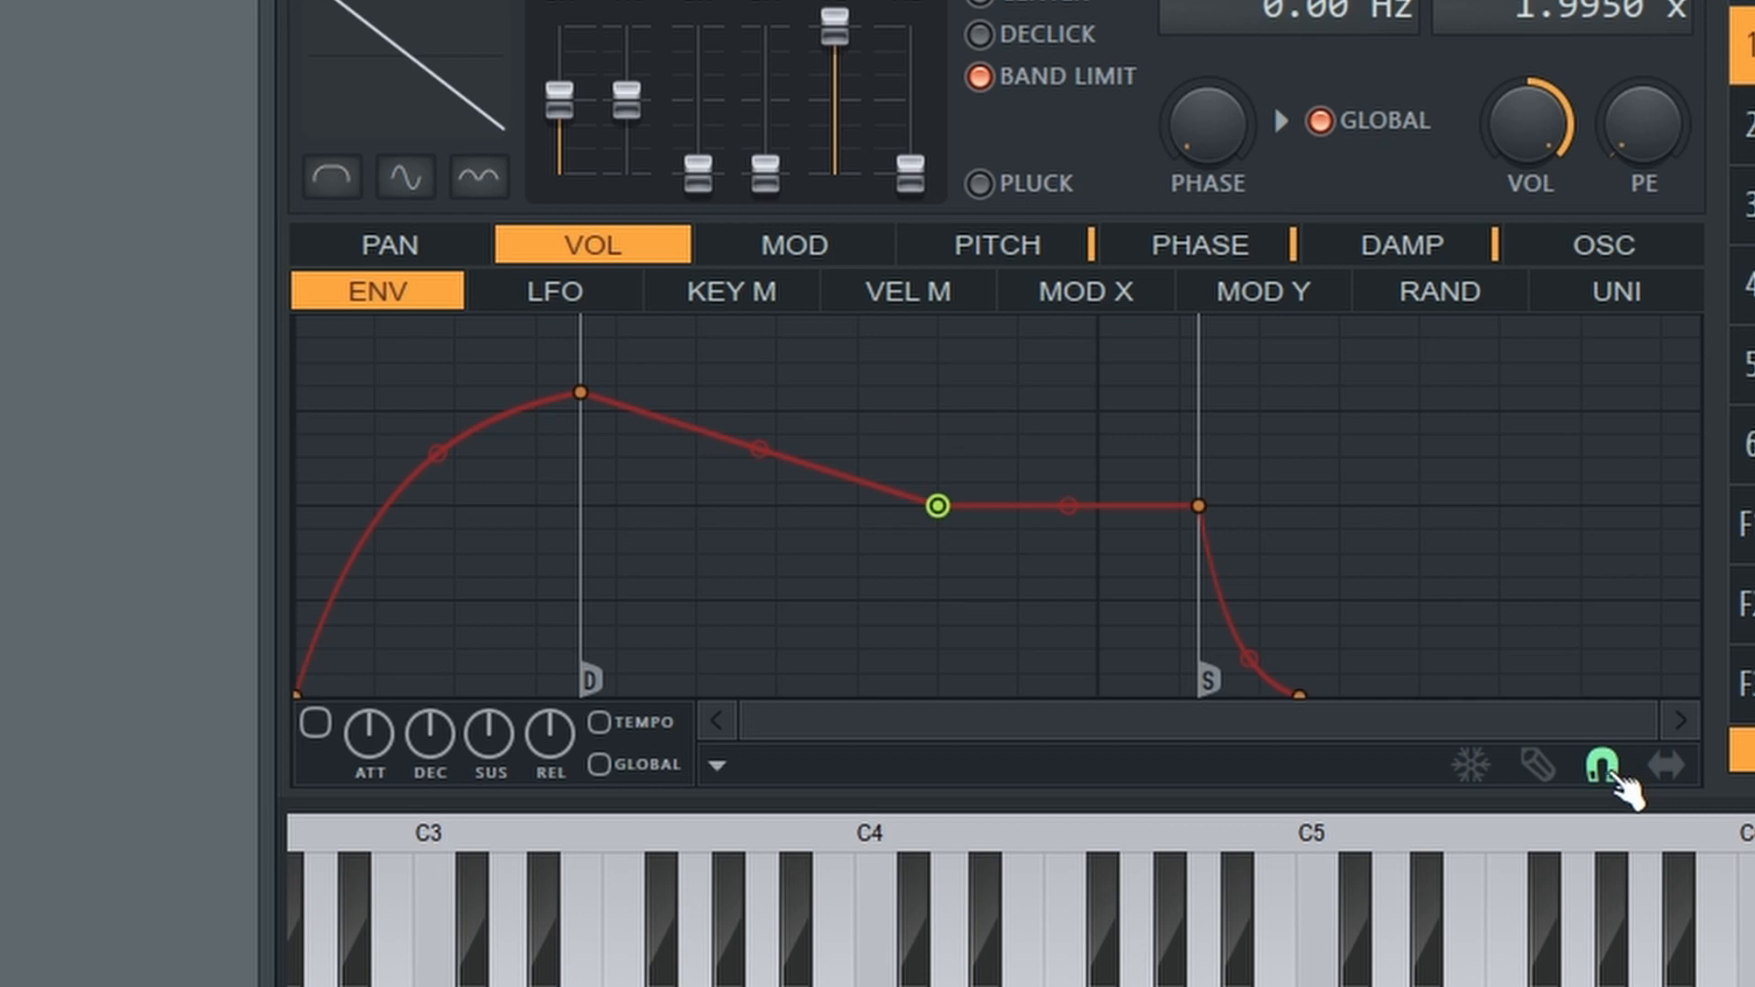
Disable snapping and move the middle envelope point to new positions, toggling snapping on and off once between moves
click(1617, 776)
drag(938, 506, 908, 449)
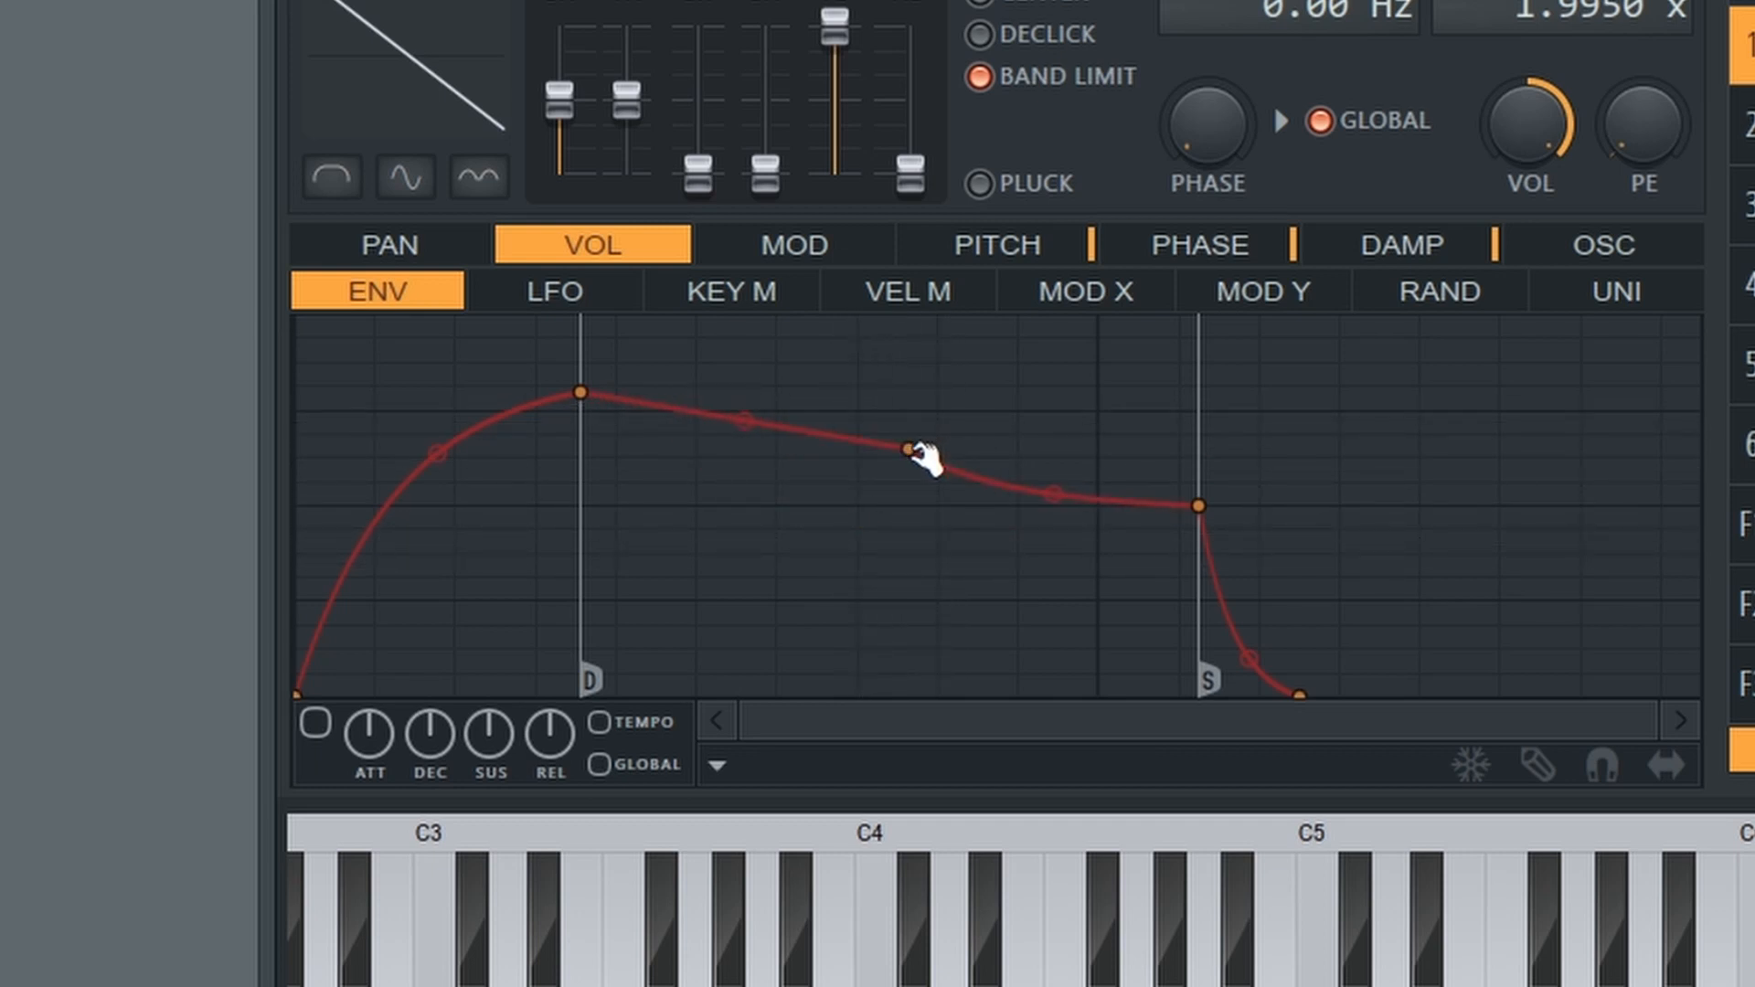
drag(917, 452, 958, 557)
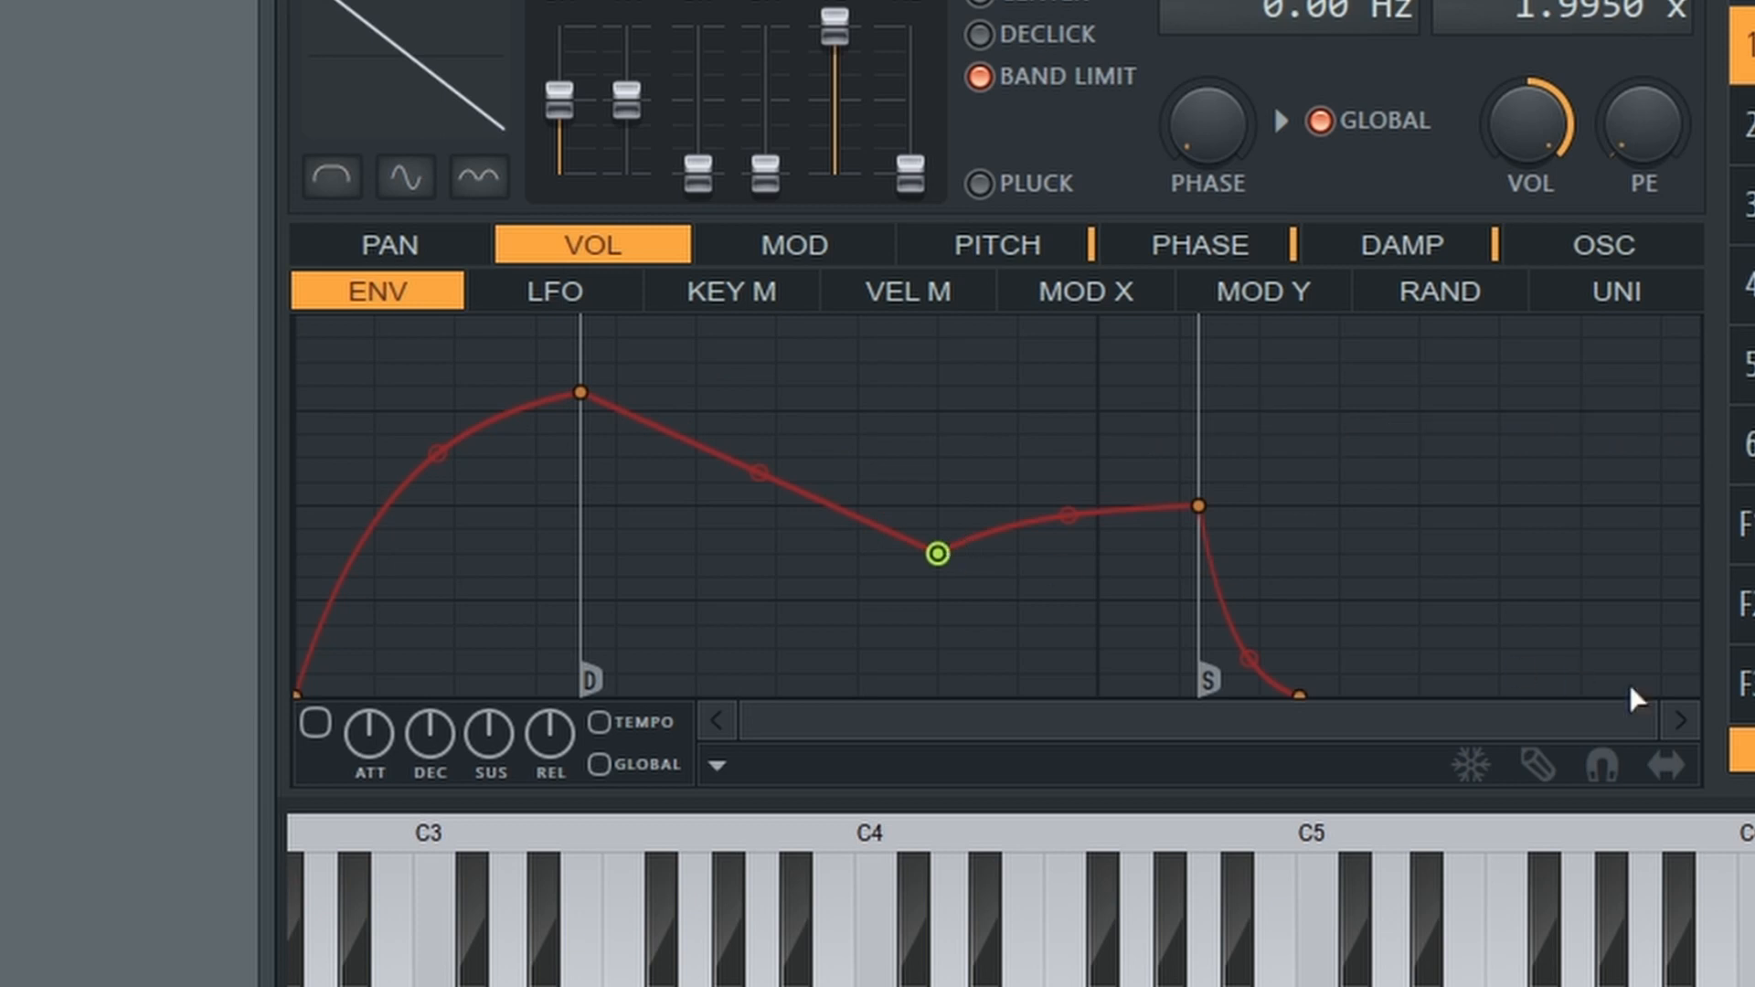
click(1602, 765)
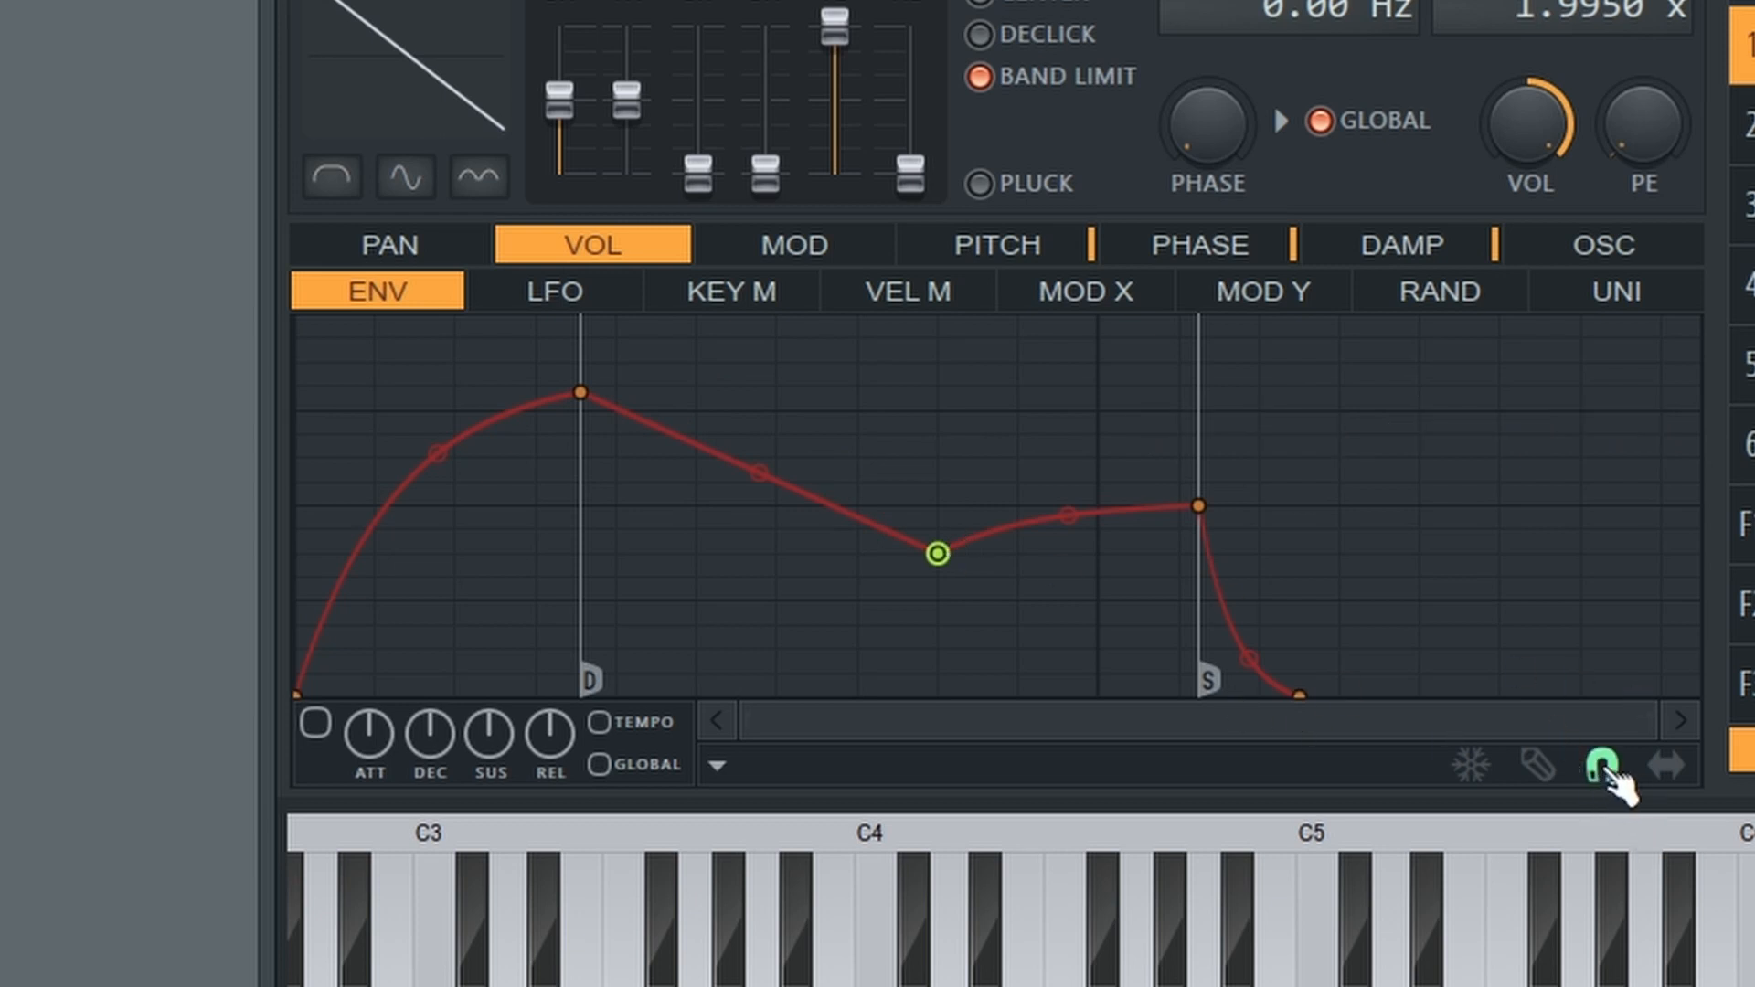
click(1602, 765)
drag(937, 553, 1084, 809)
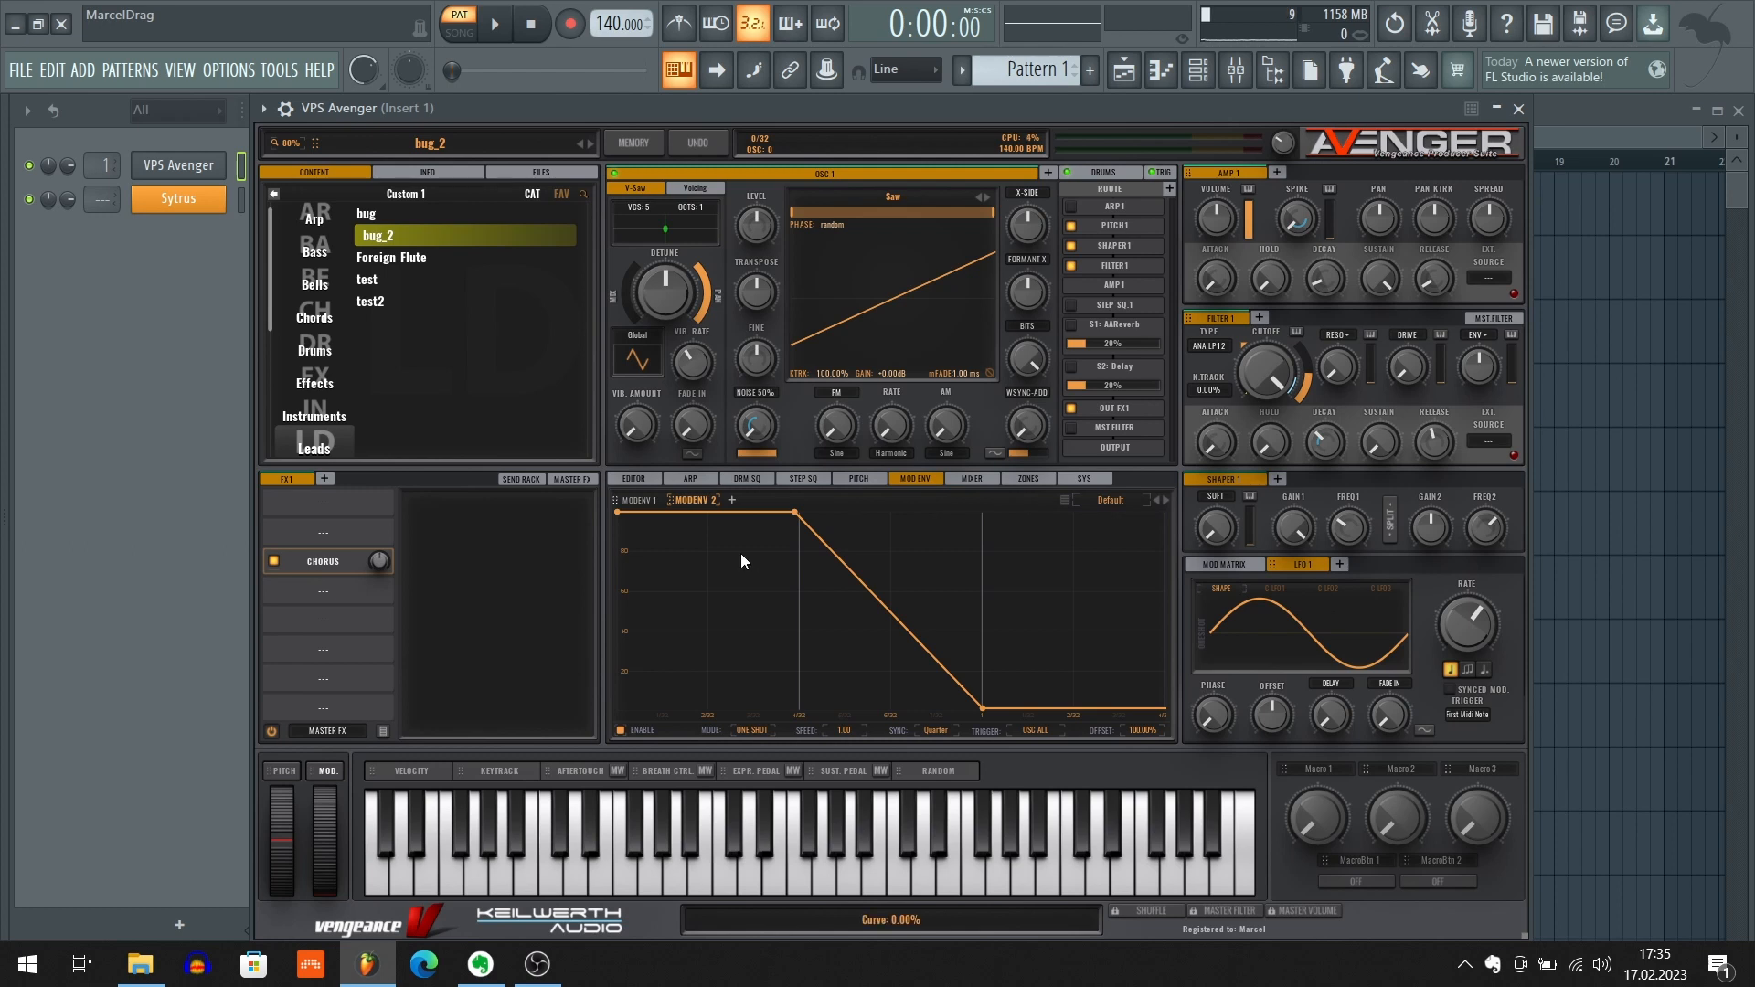
Switch back and forth between MODENV 1 and MODENV 2 in VPS Avenger to compare their envelope graphs and time grids
click(640, 502)
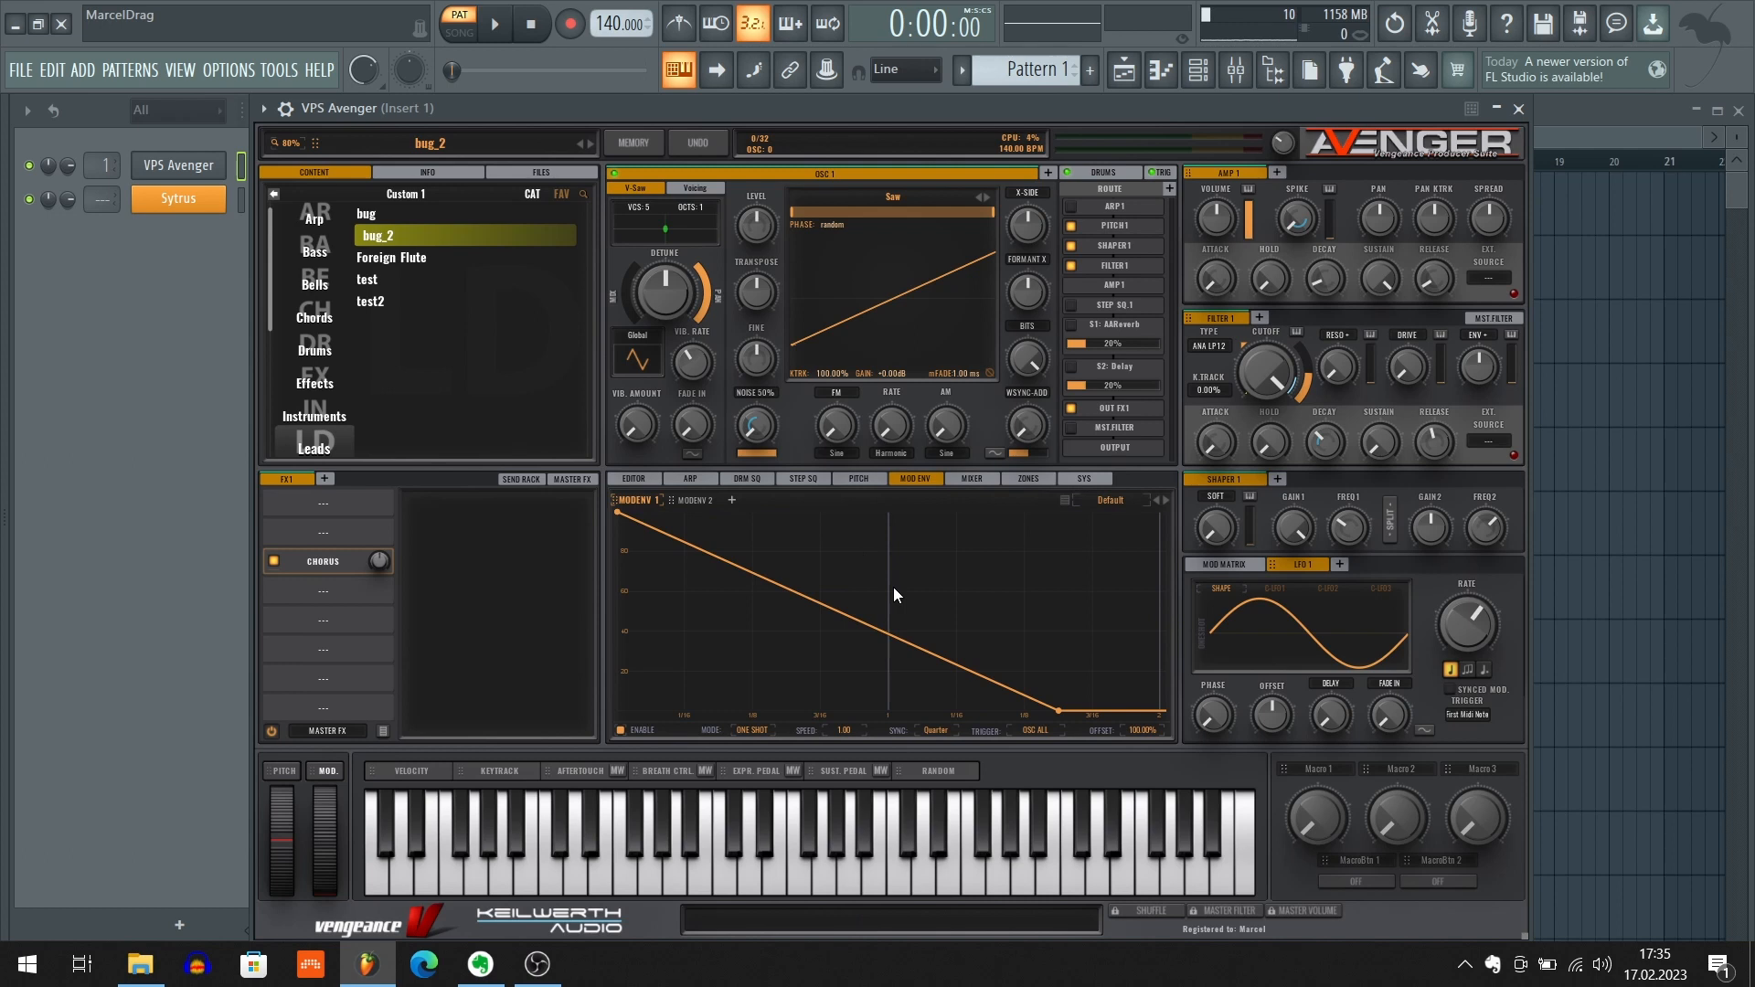
click(695, 501)
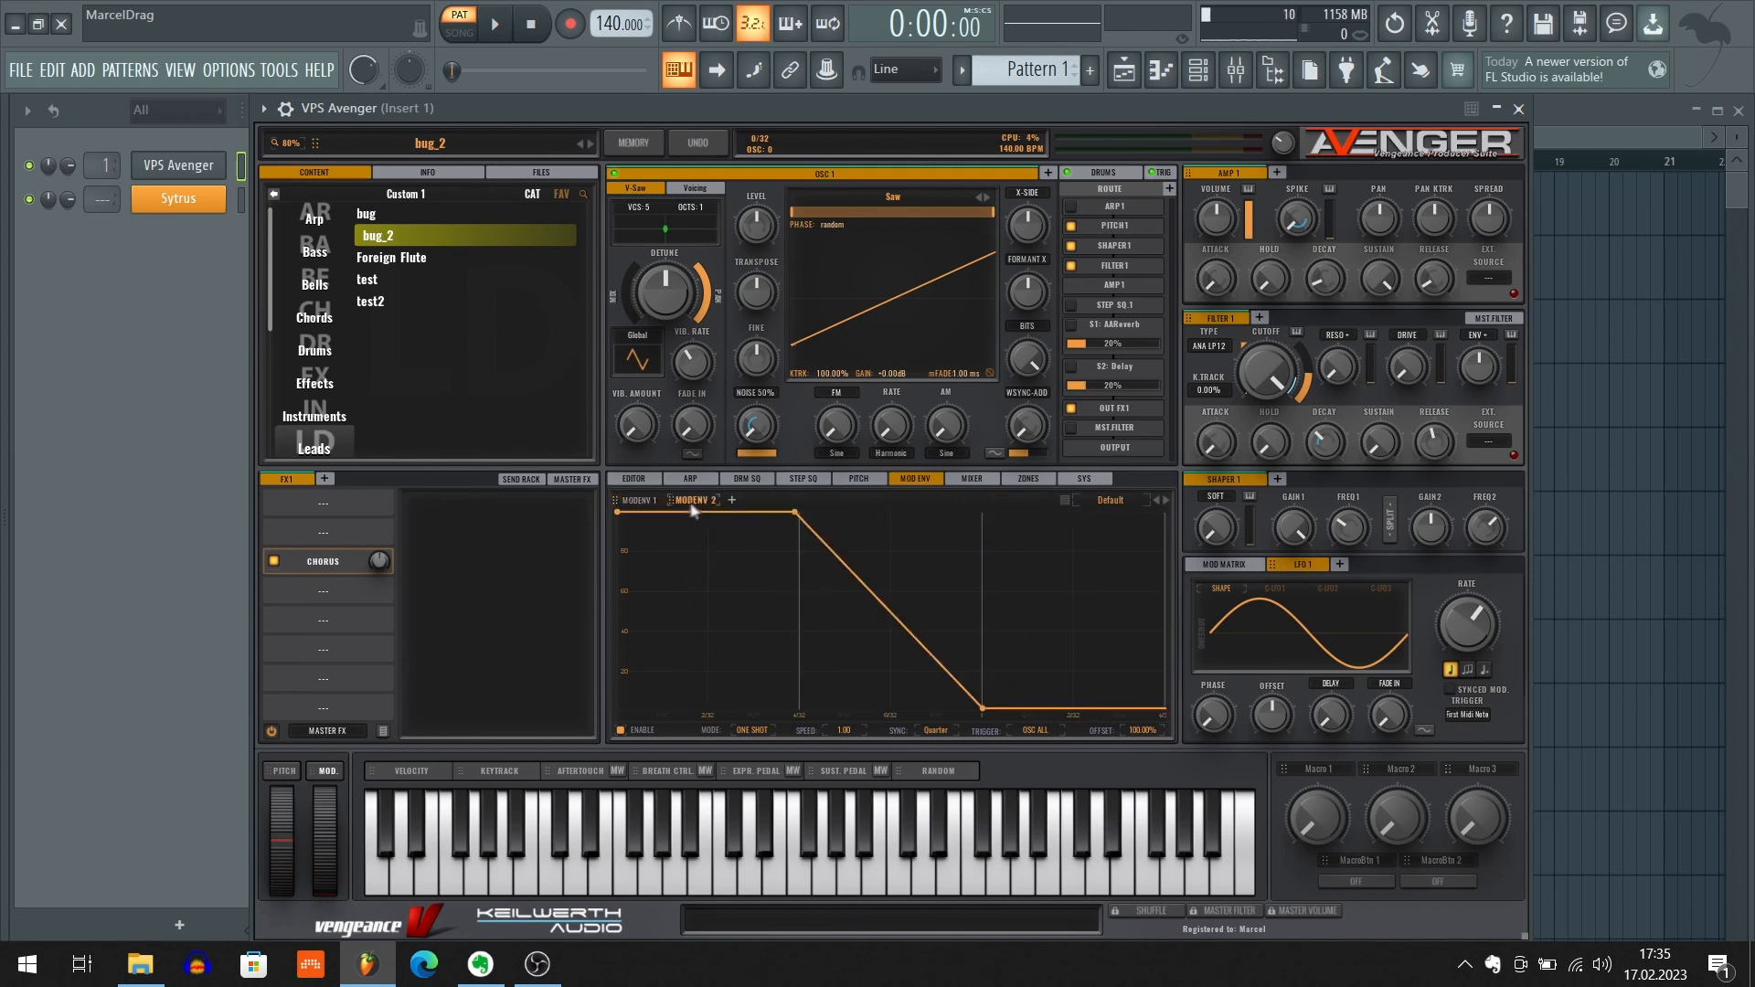
click(646, 501)
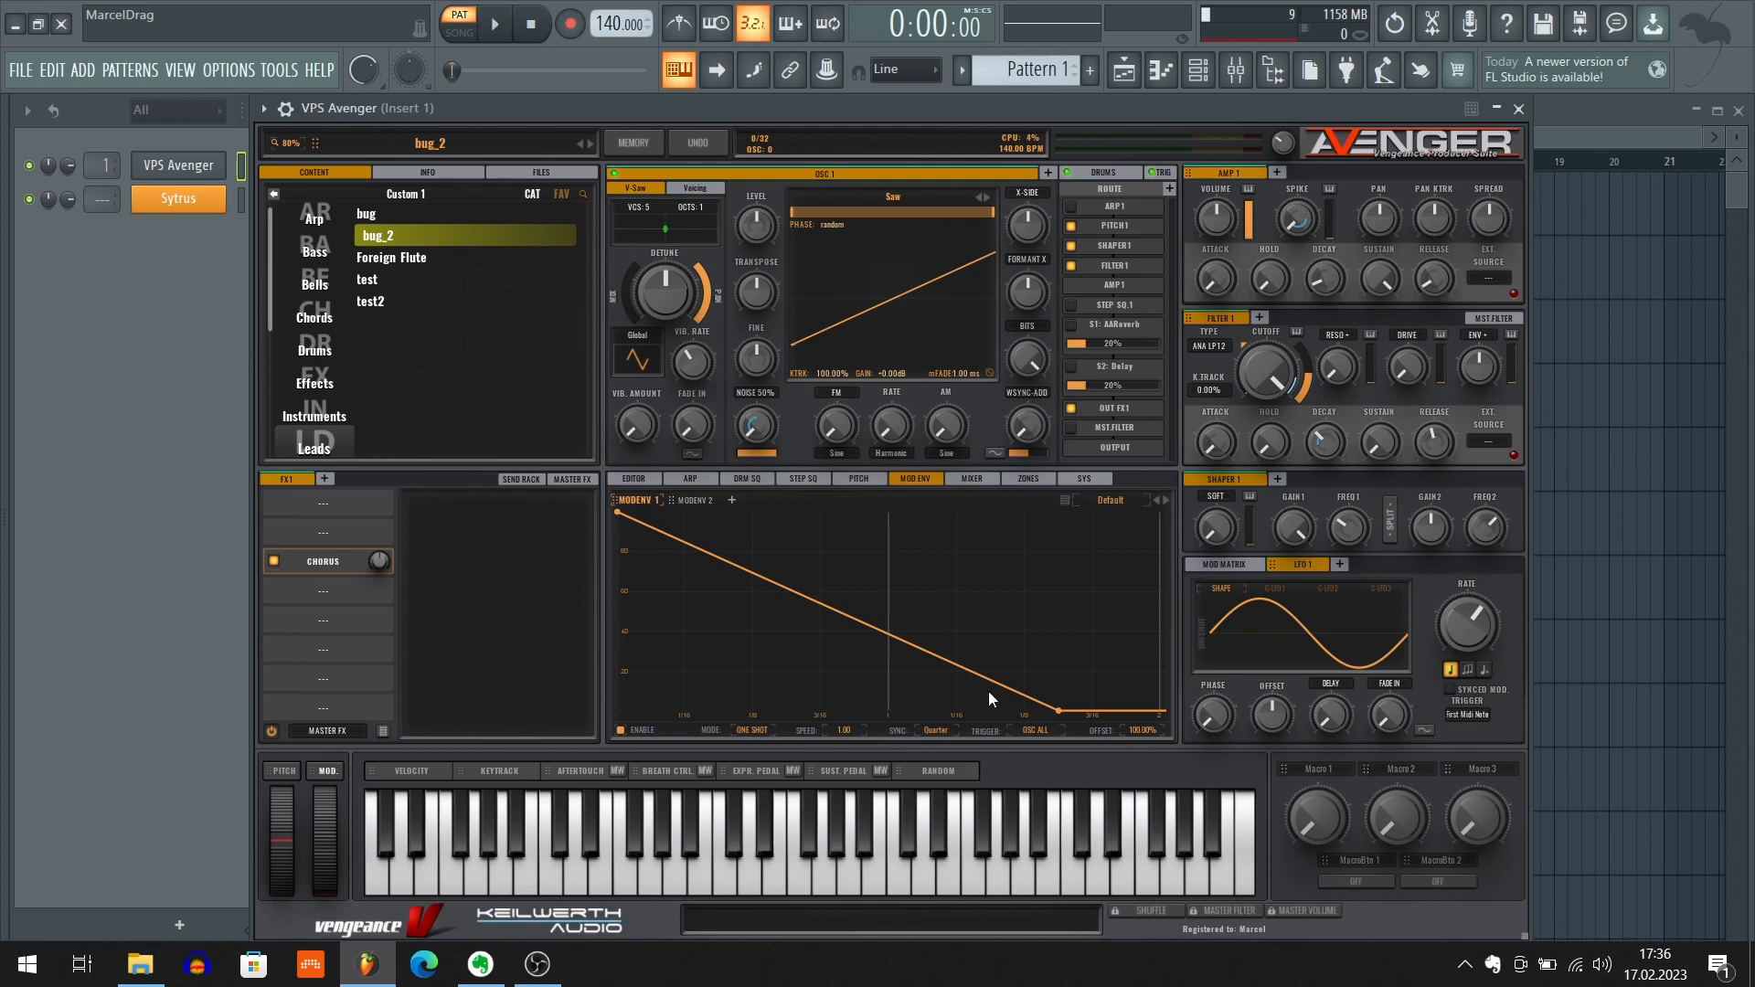
click(689, 501)
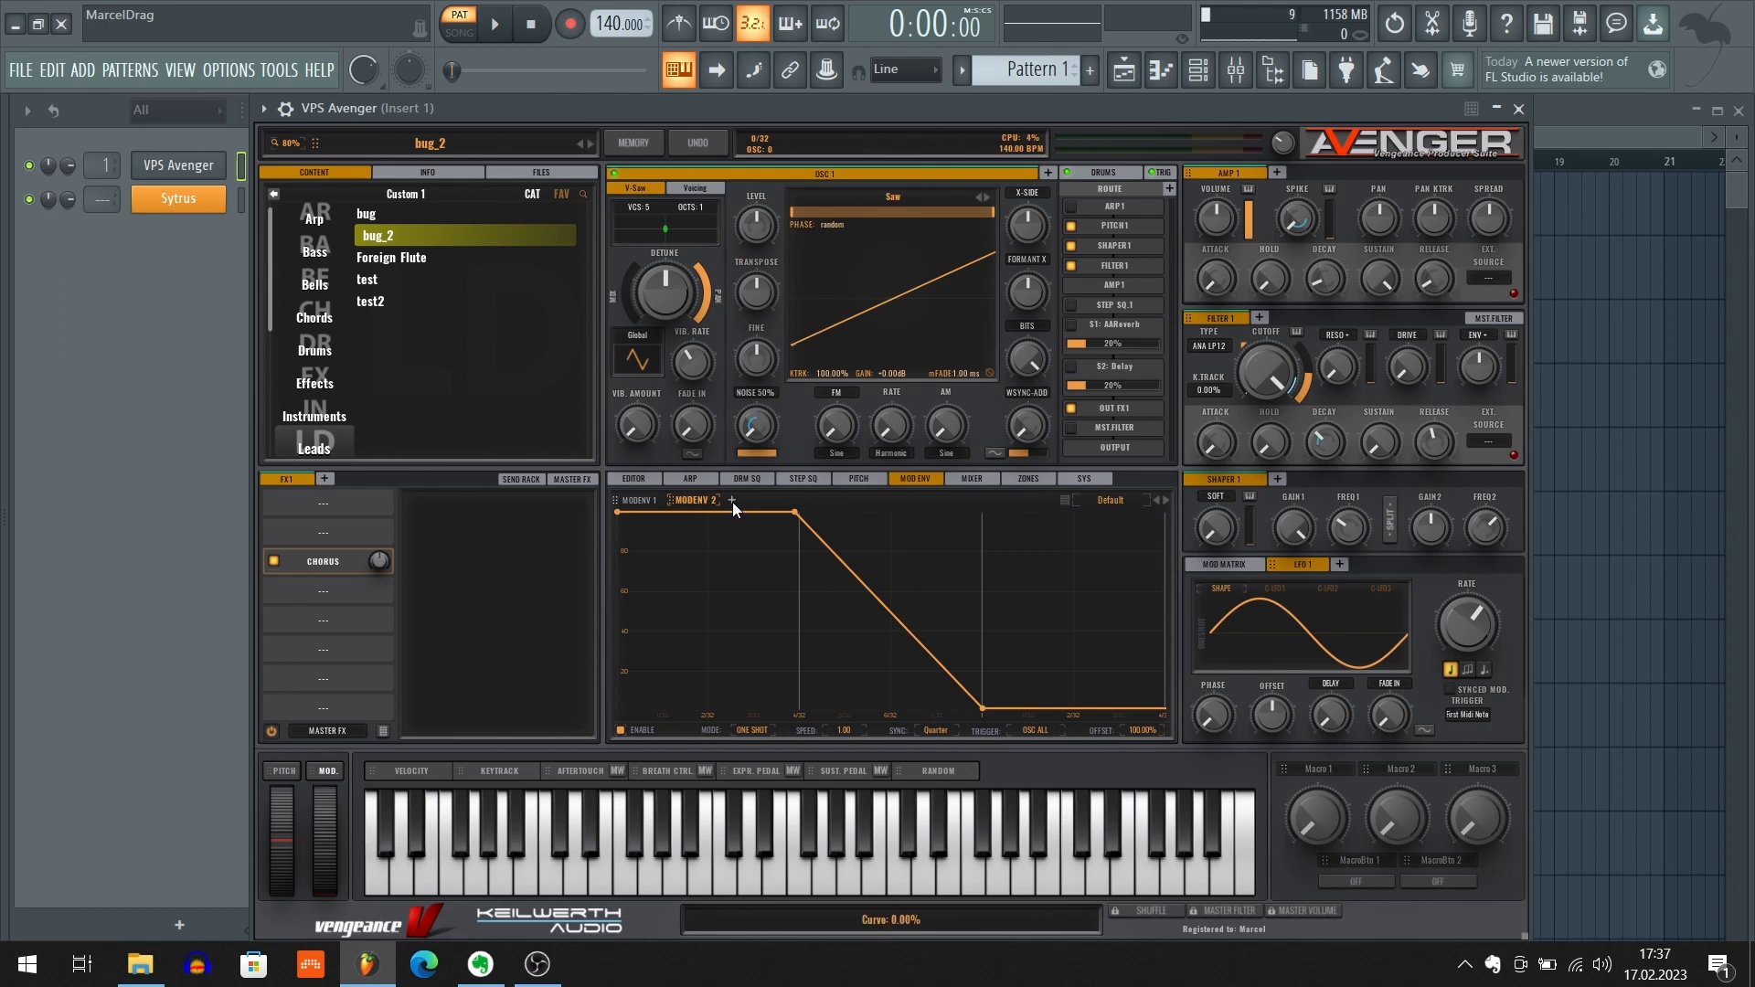
click(638, 501)
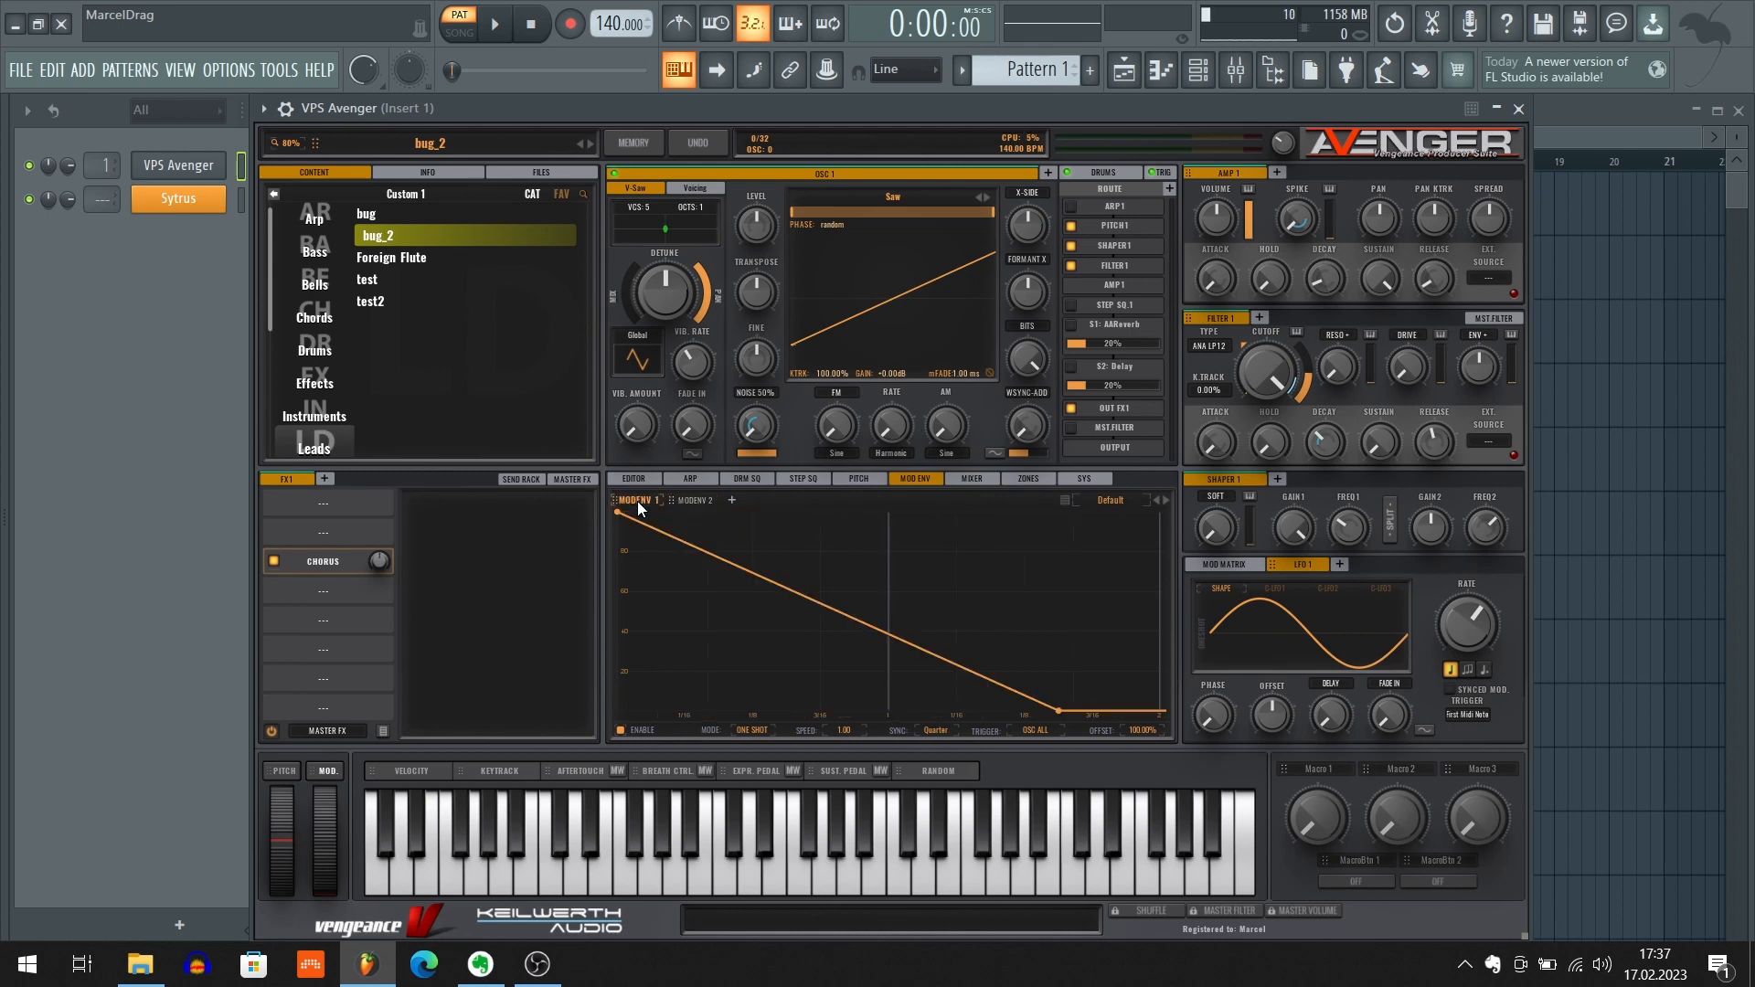
click(694, 501)
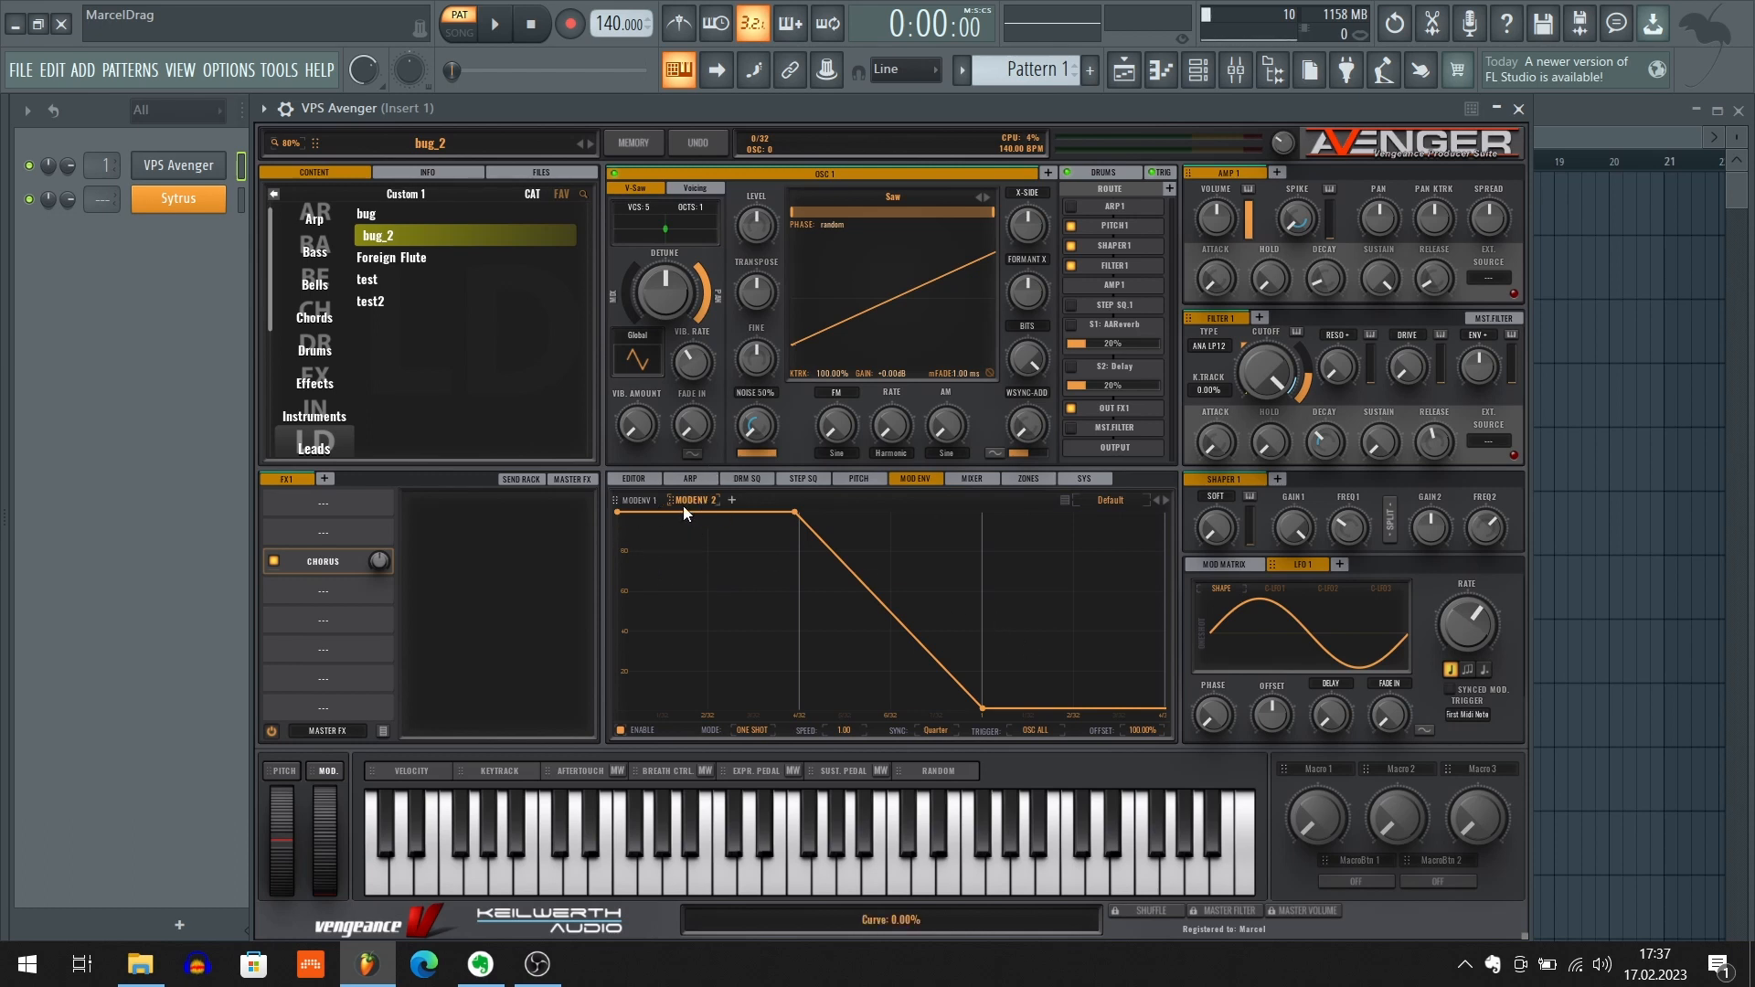
click(633, 501)
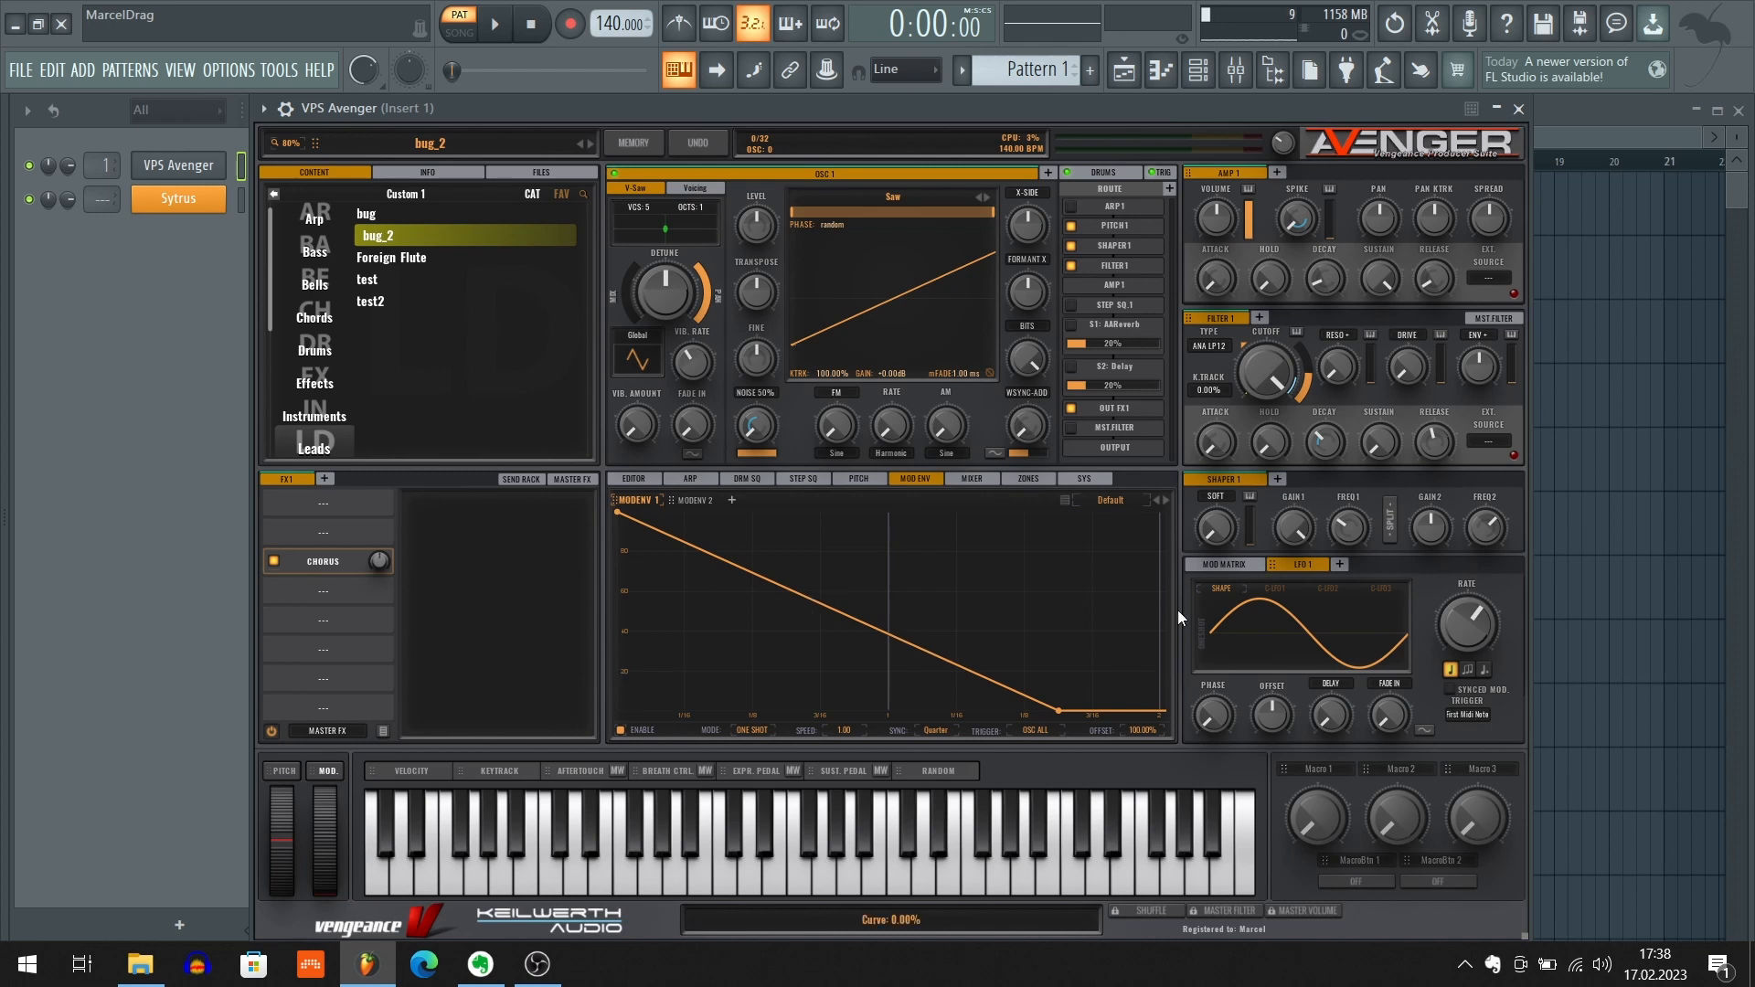
Bring up VPS Scope CM edition from mixer Insert 1, close the mixer and reposition the scope window
key(F9)
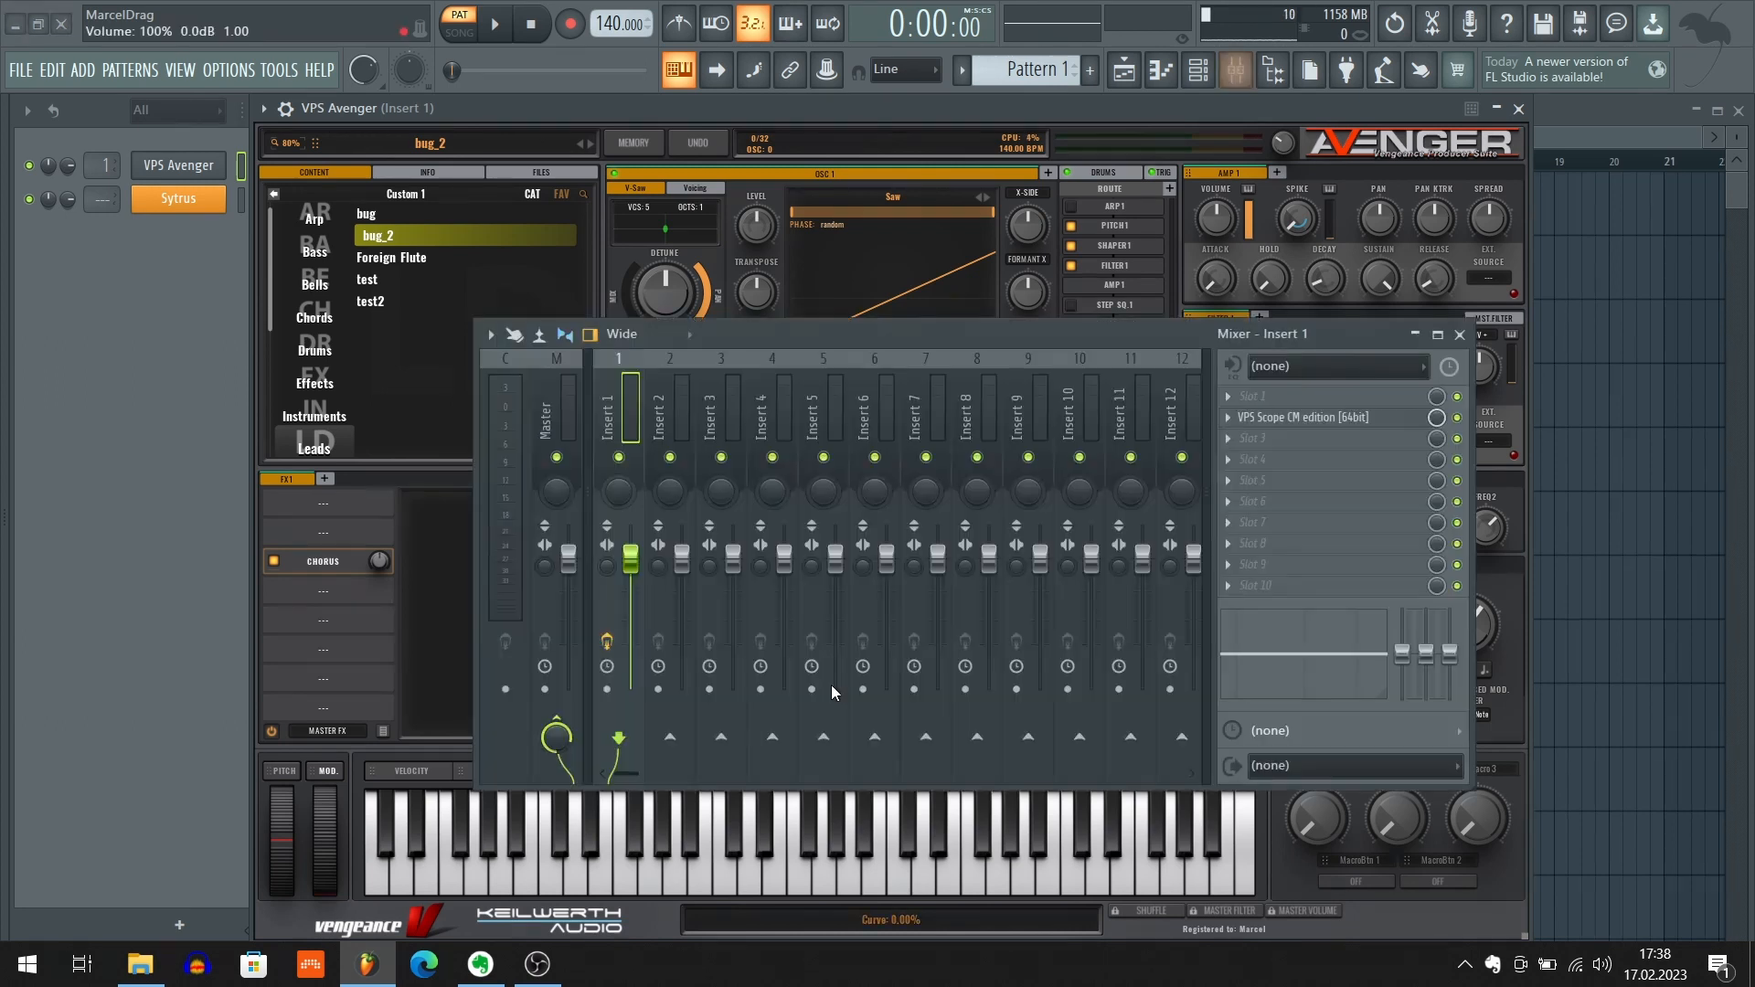
click(1412, 419)
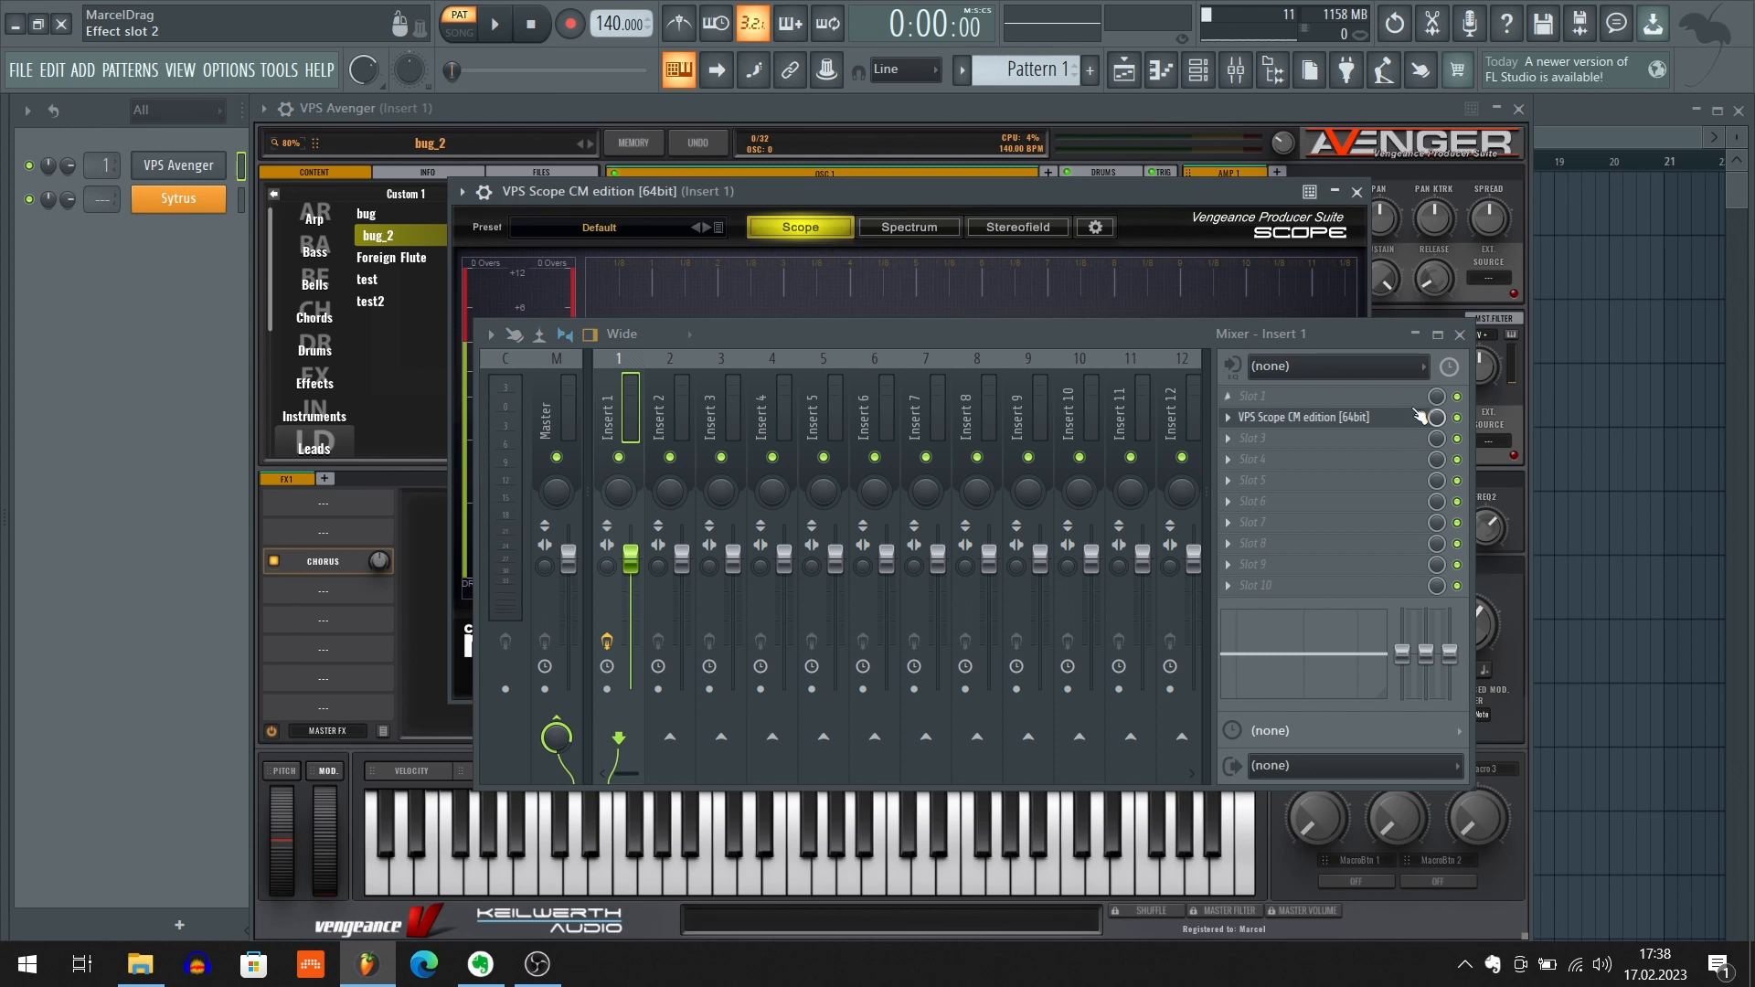
click(1461, 335)
drag(1089, 199, 1125, 261)
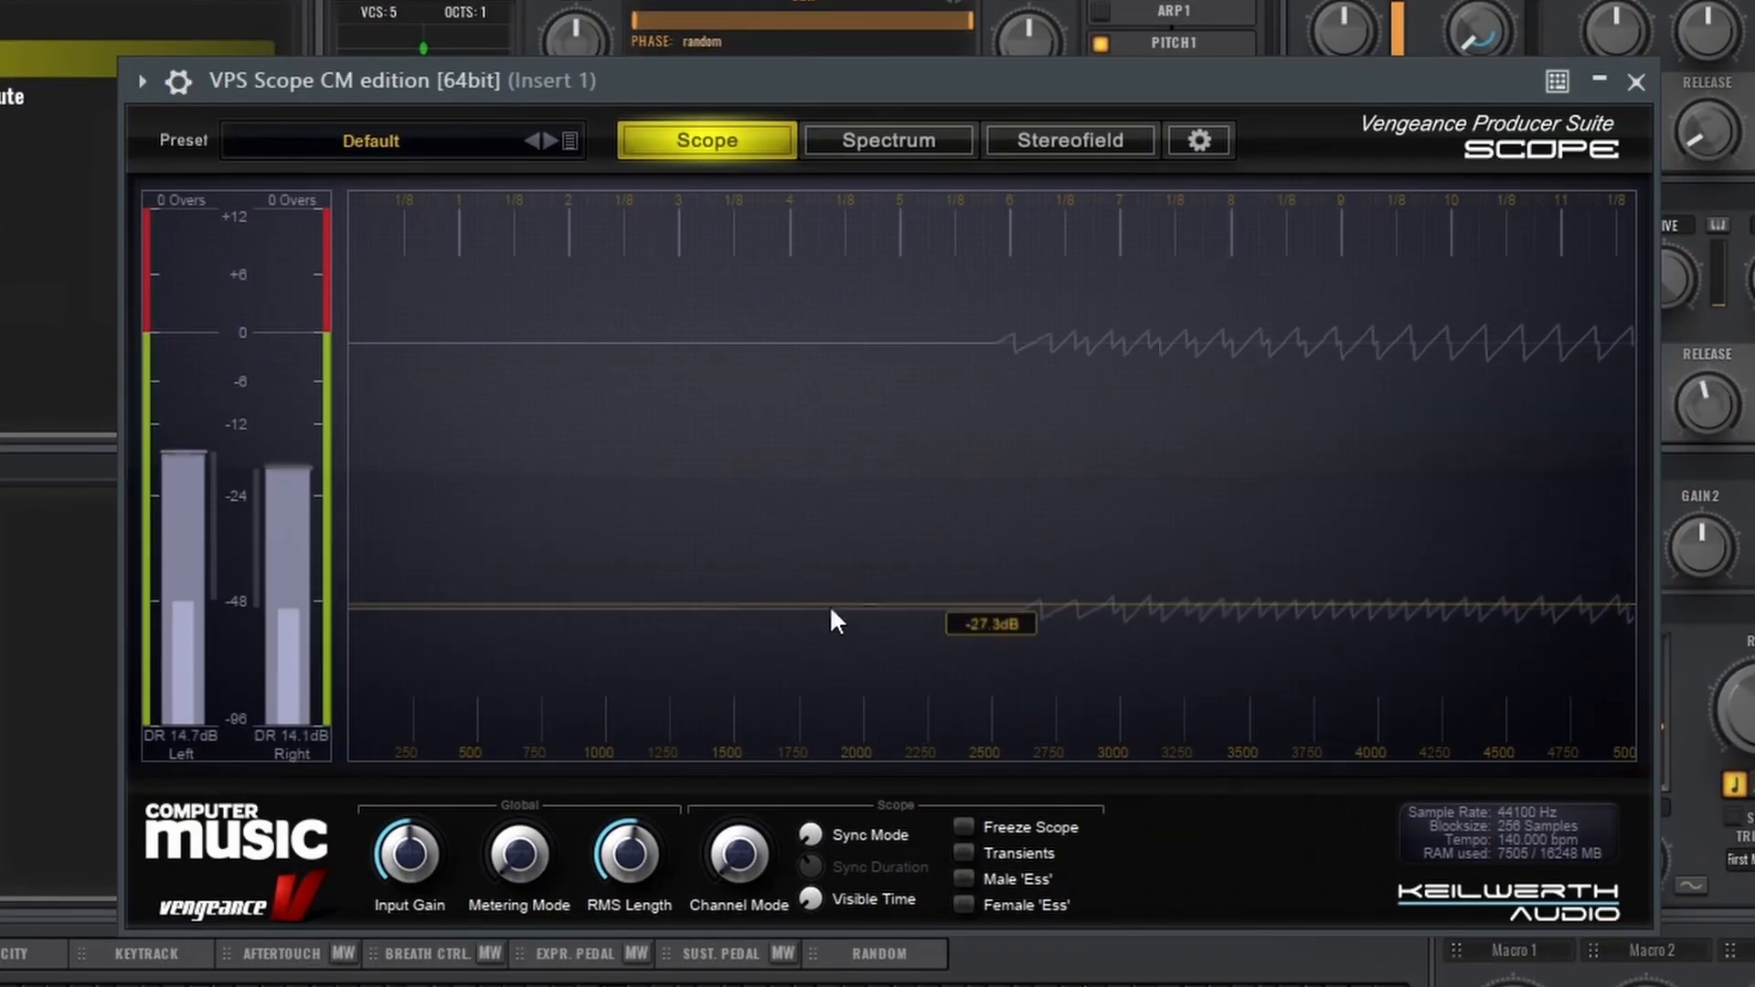
drag(831, 608, 899, 535)
Vary the scope's Visible Time through 1559.5 and 2959.0, finish at 10.0, and close the scope
click(811, 835)
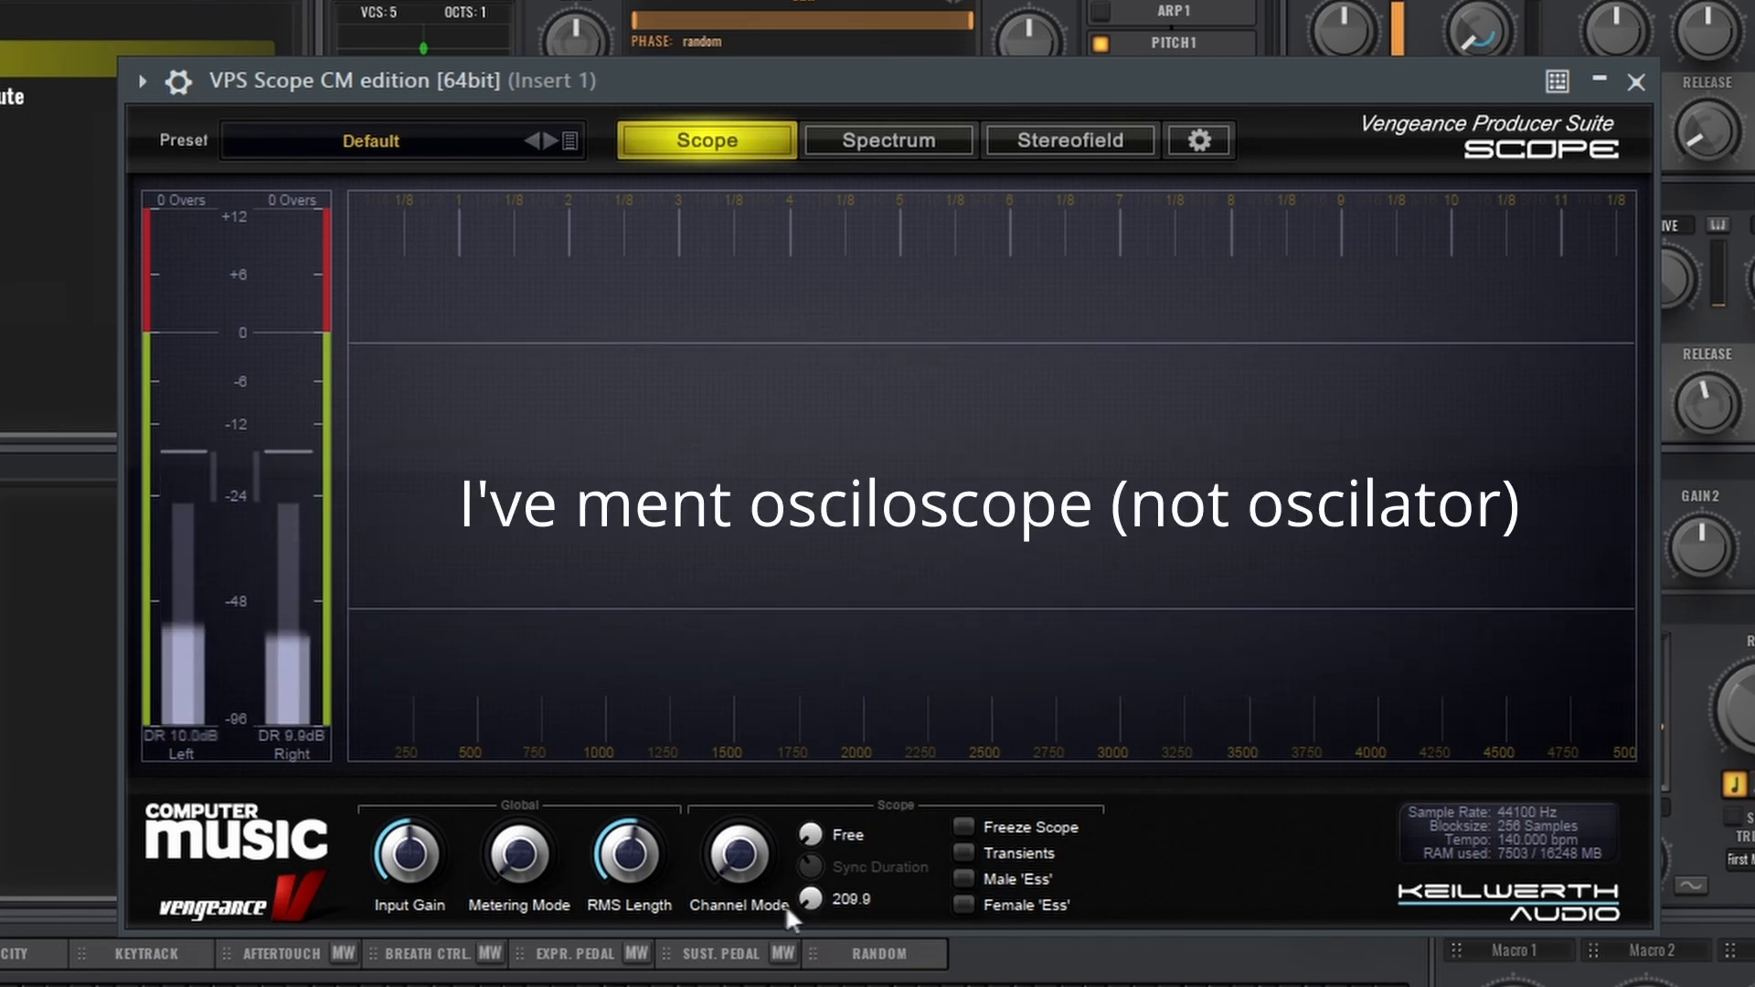
scroll(811, 898, up, 10)
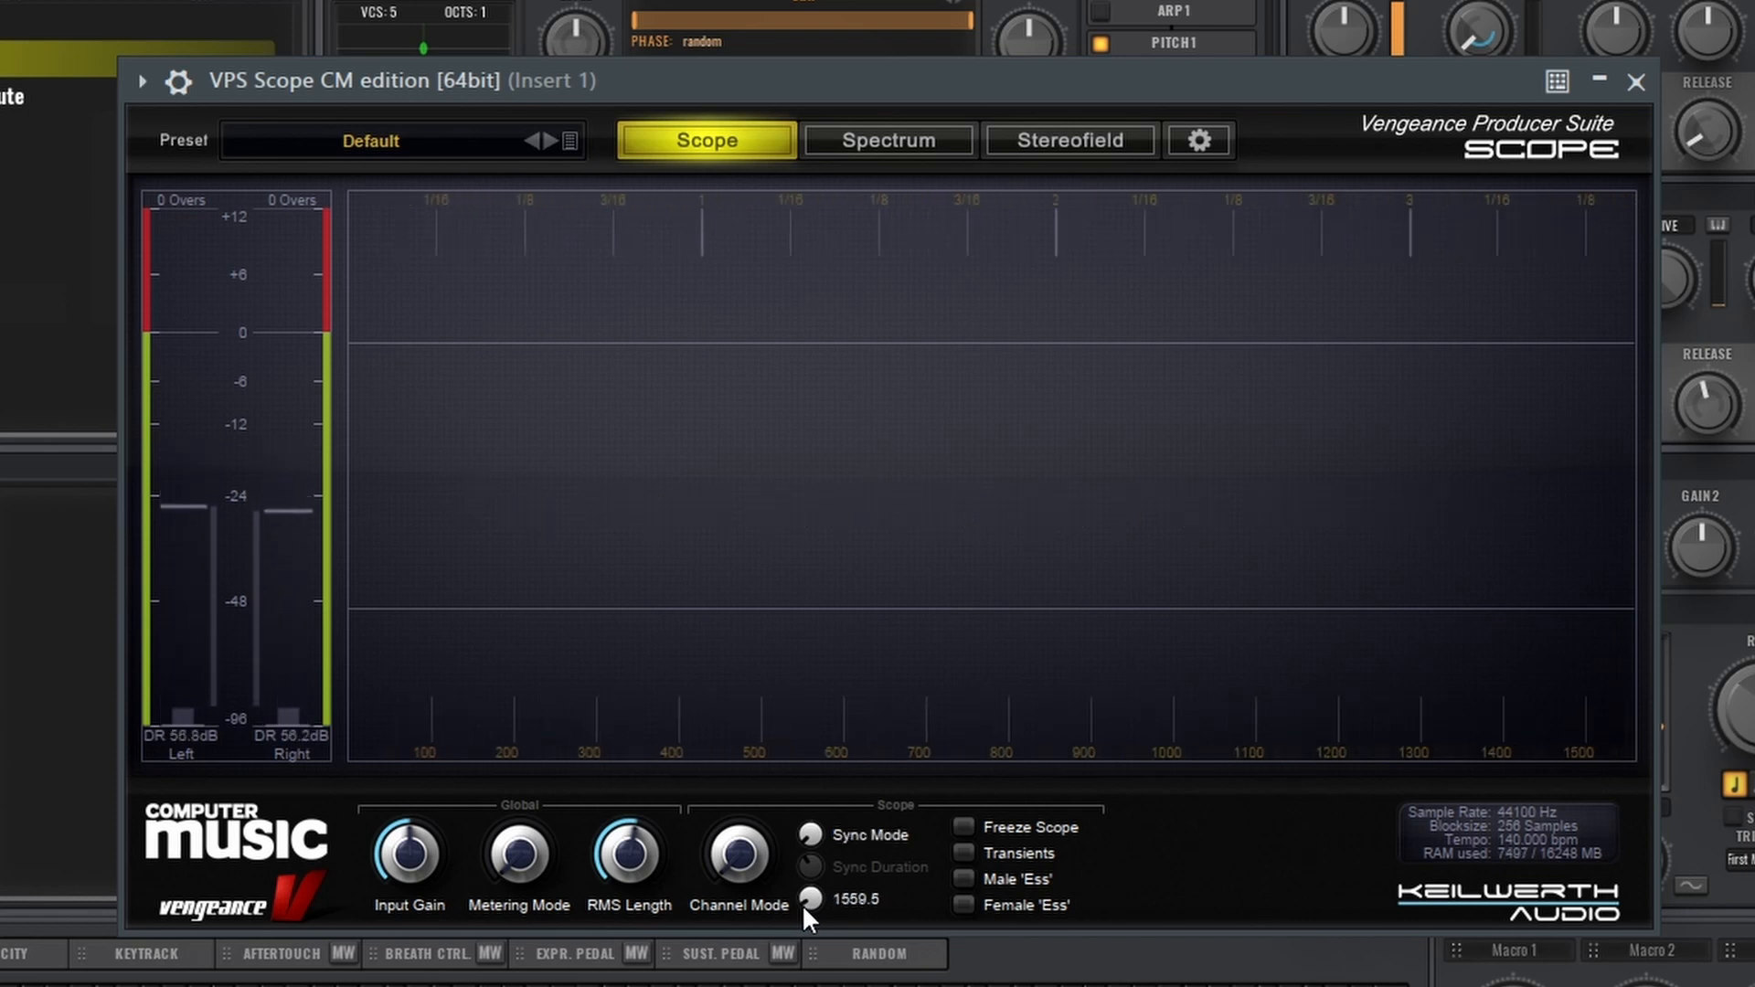
scroll(803, 904, up, 8)
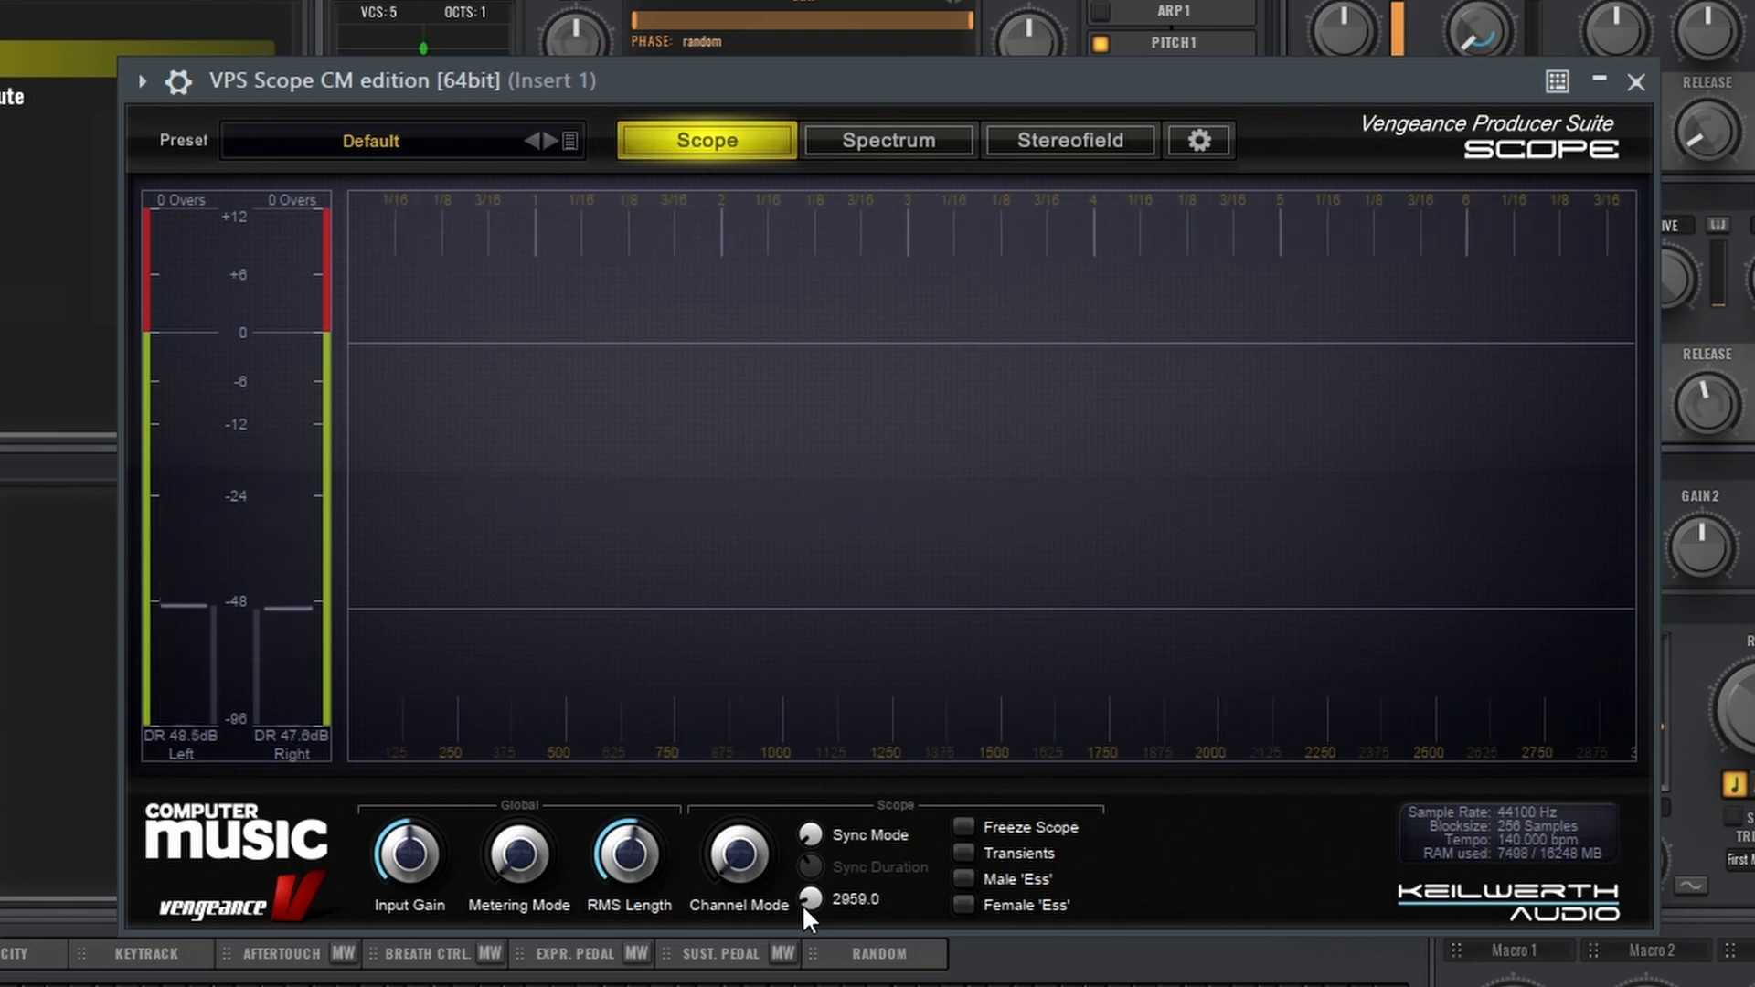
scroll(803, 906, up, 1)
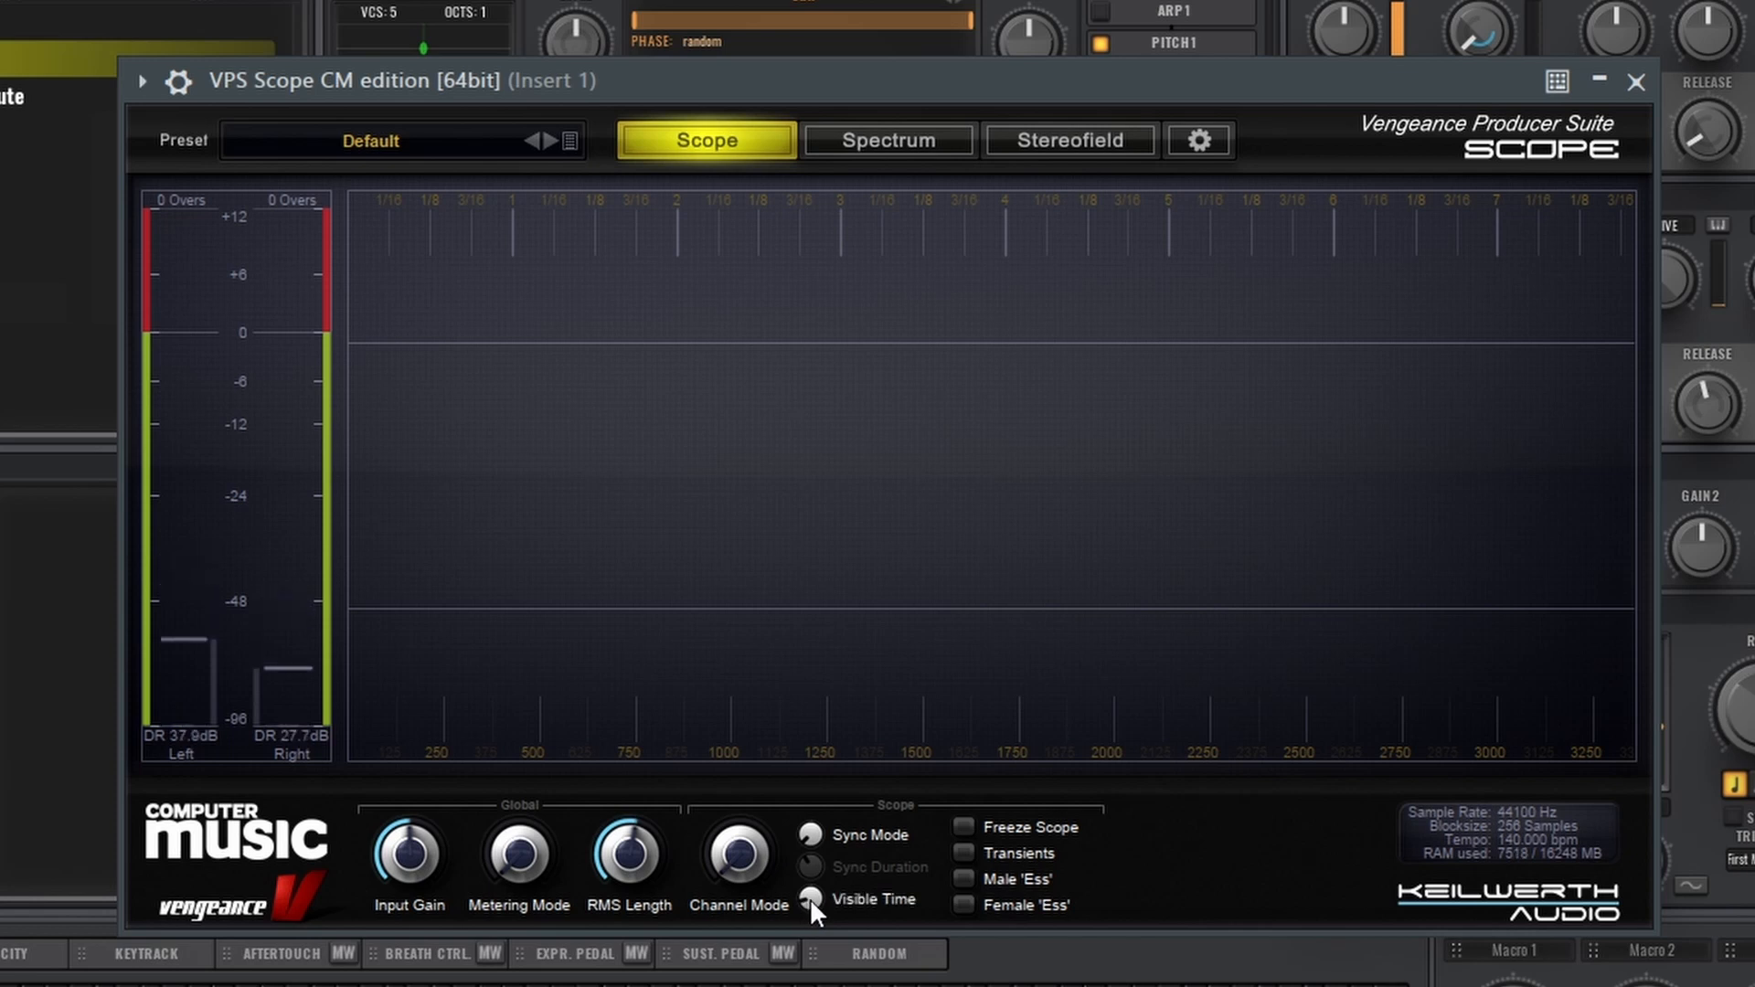
drag(810, 898, 810, 951)
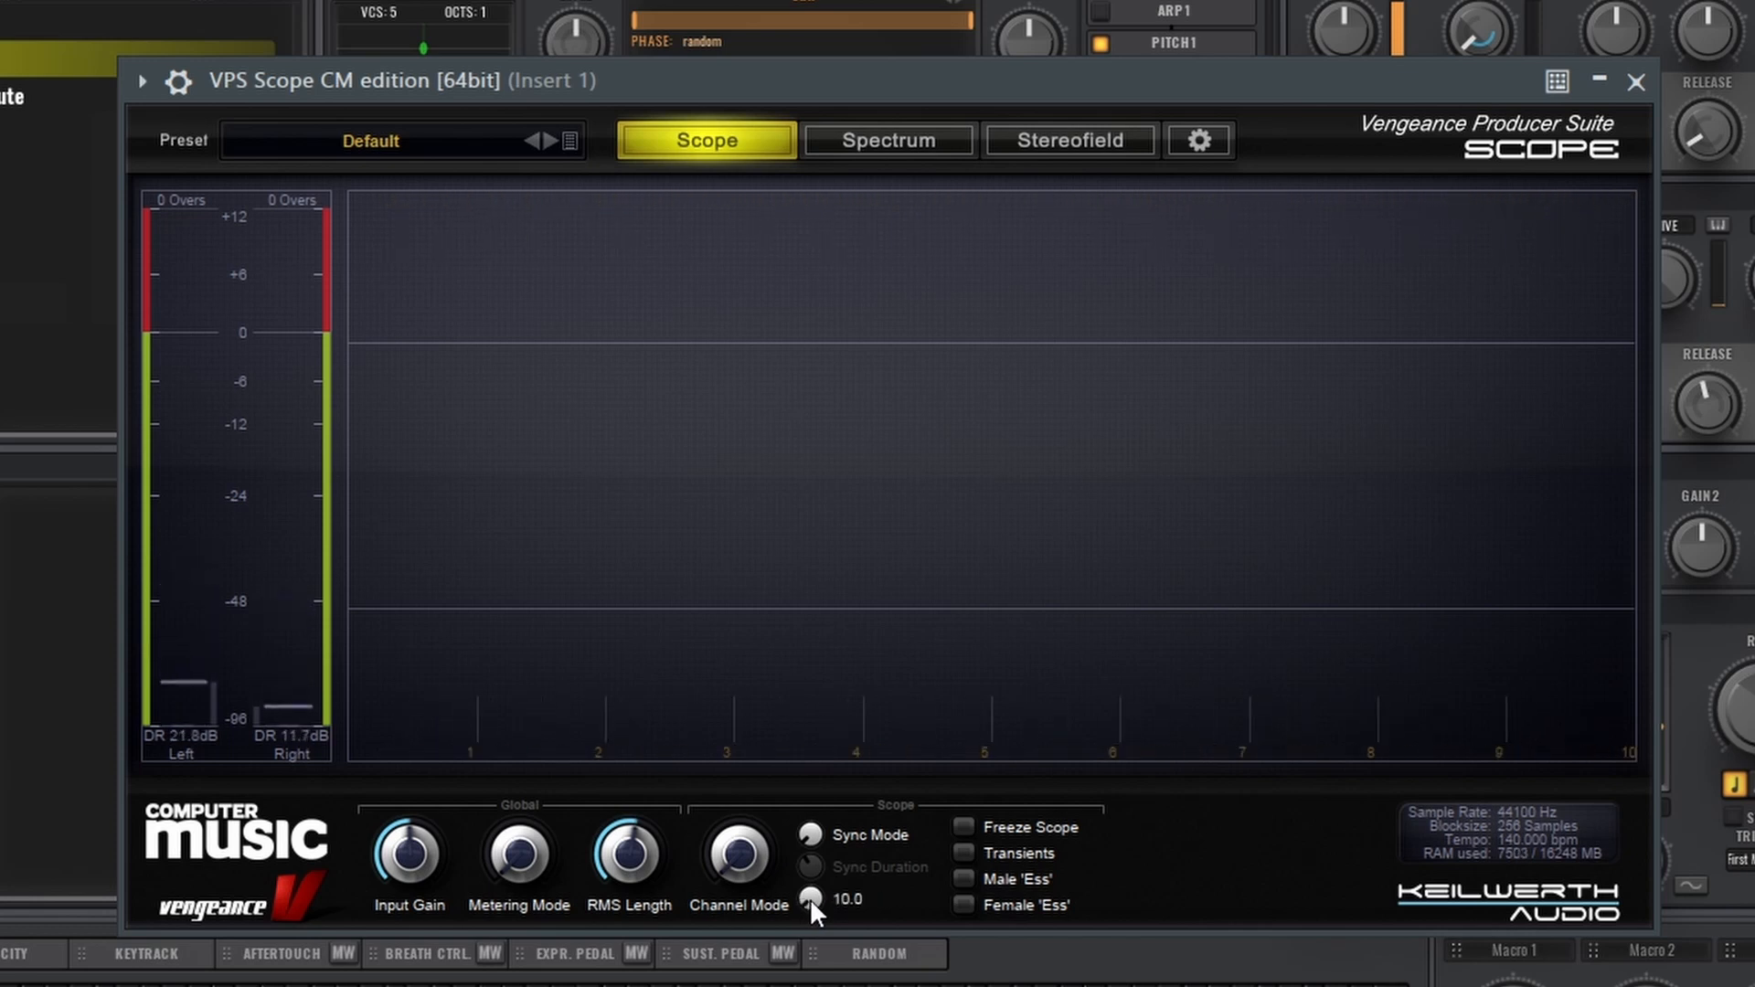
drag(712, 616, 606, 706)
mouse_move(545, 808)
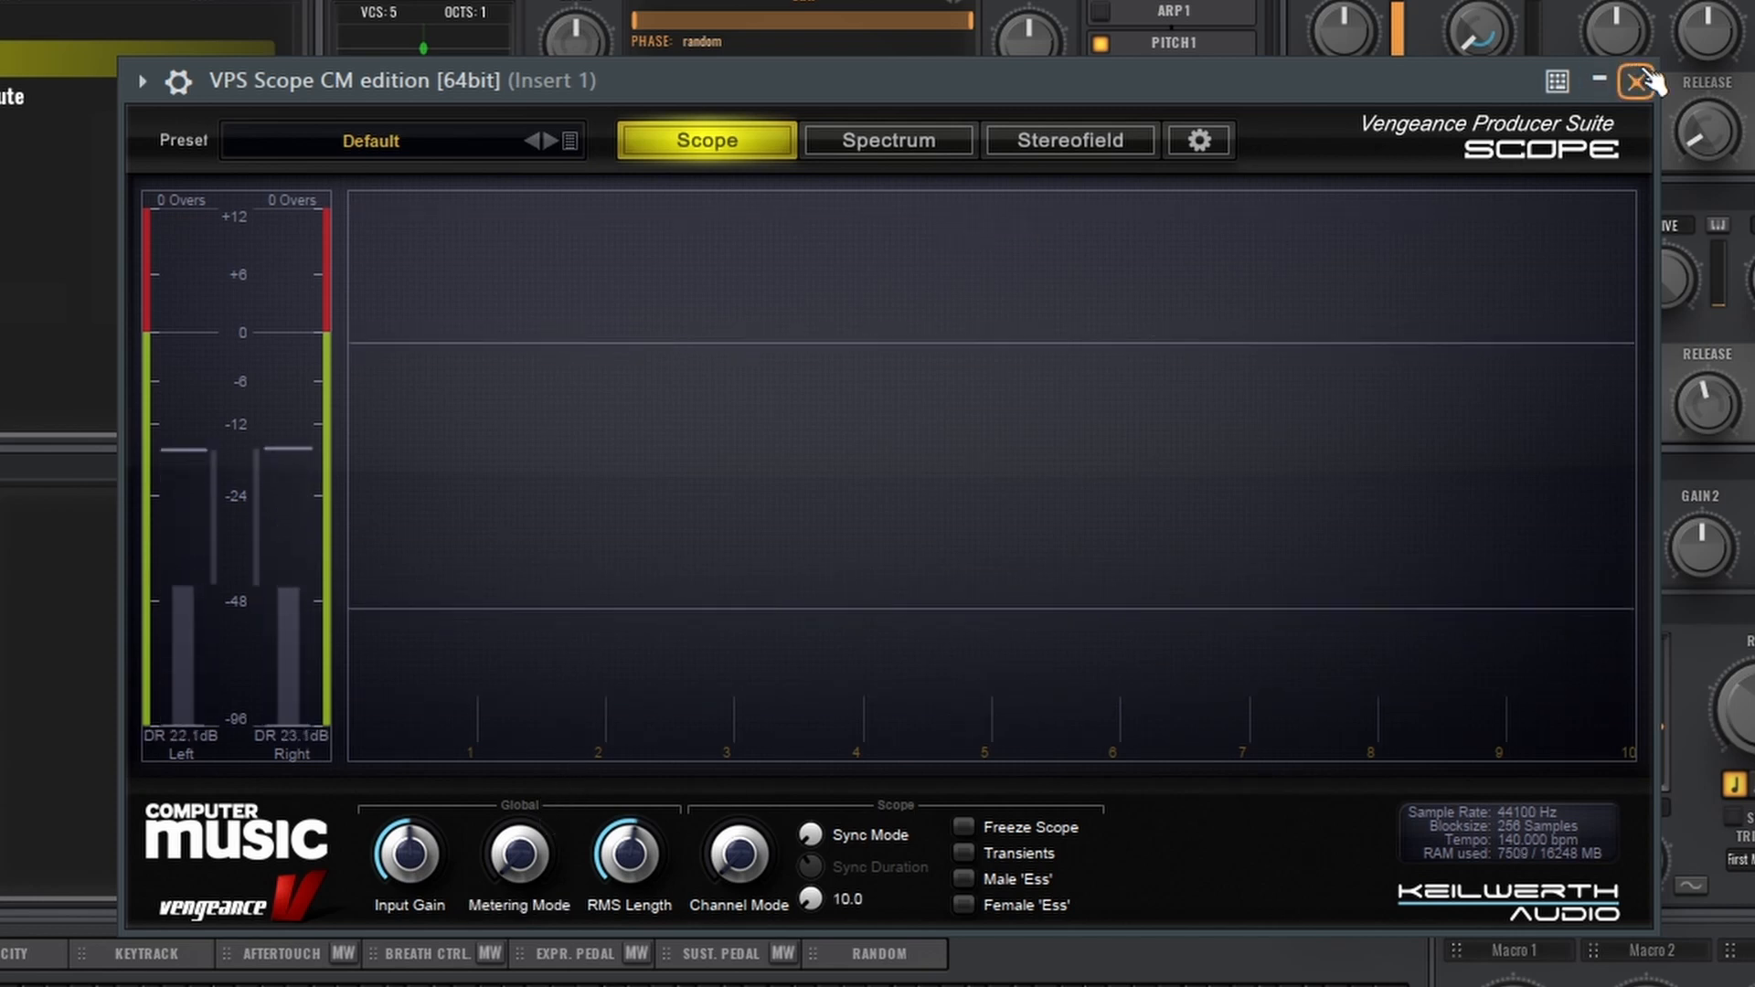
click(1636, 81)
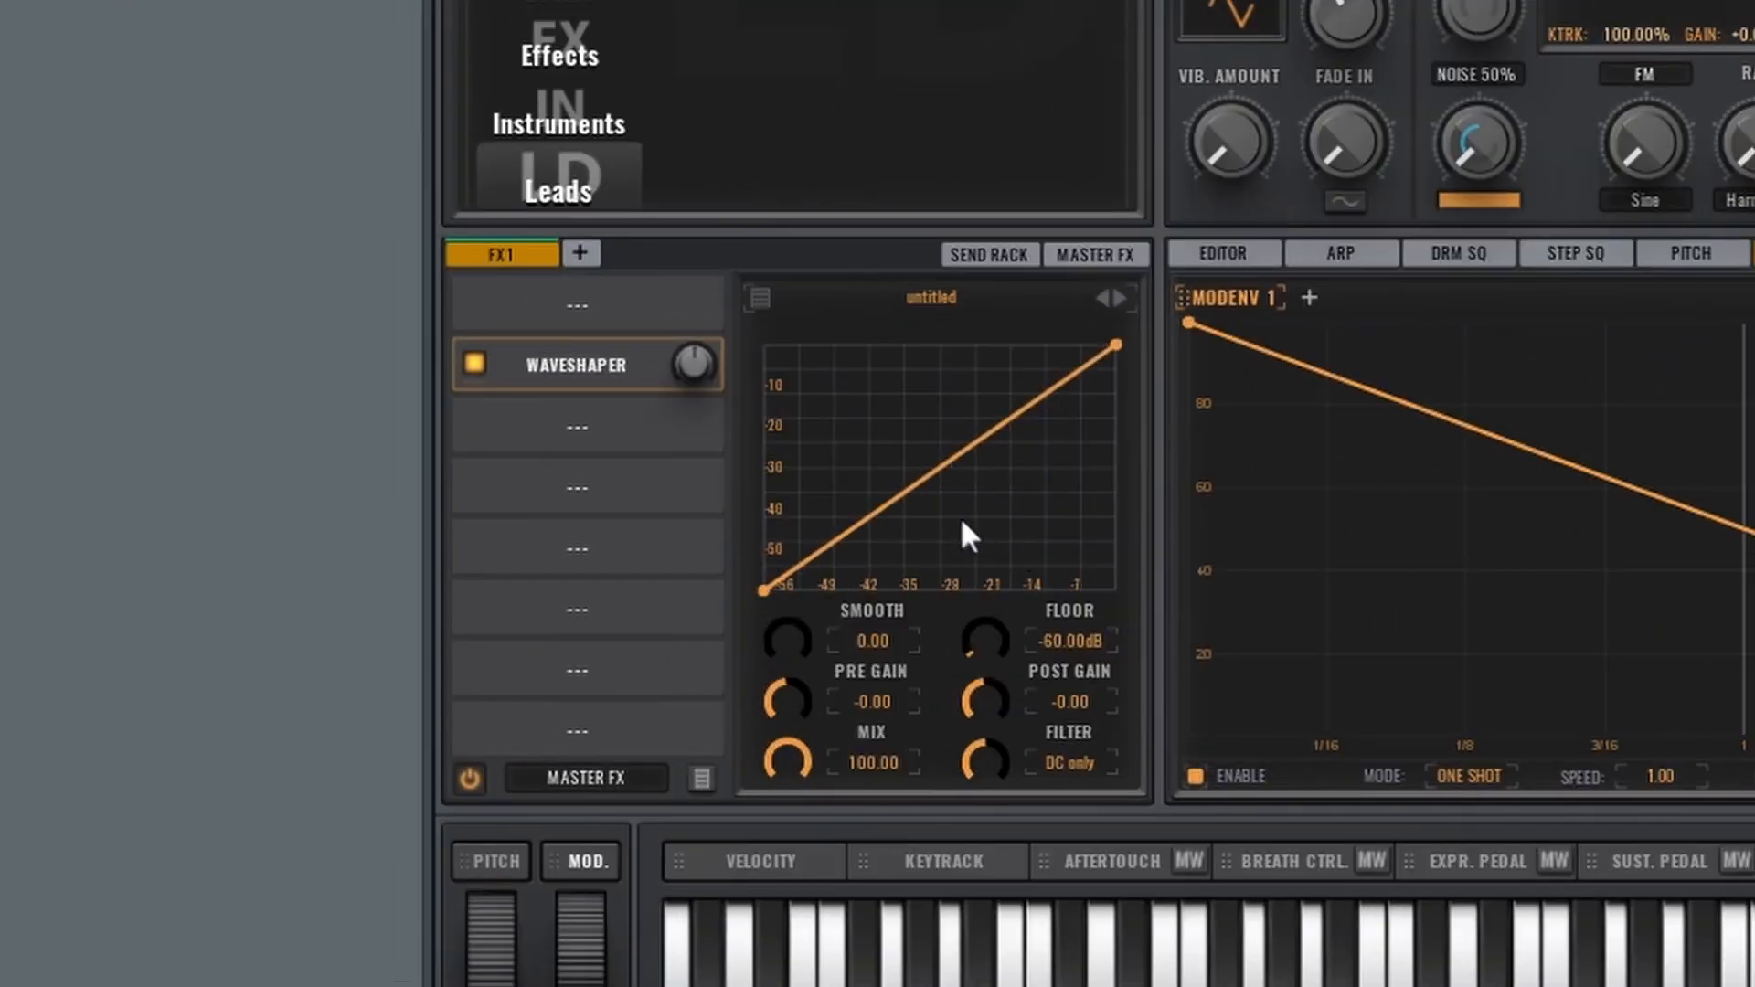
Add a point near the middle of the Waveshaper's transfer curve and lower its end point to flatten the upper part
double_click(919, 479)
drag(1116, 346, 1158, 481)
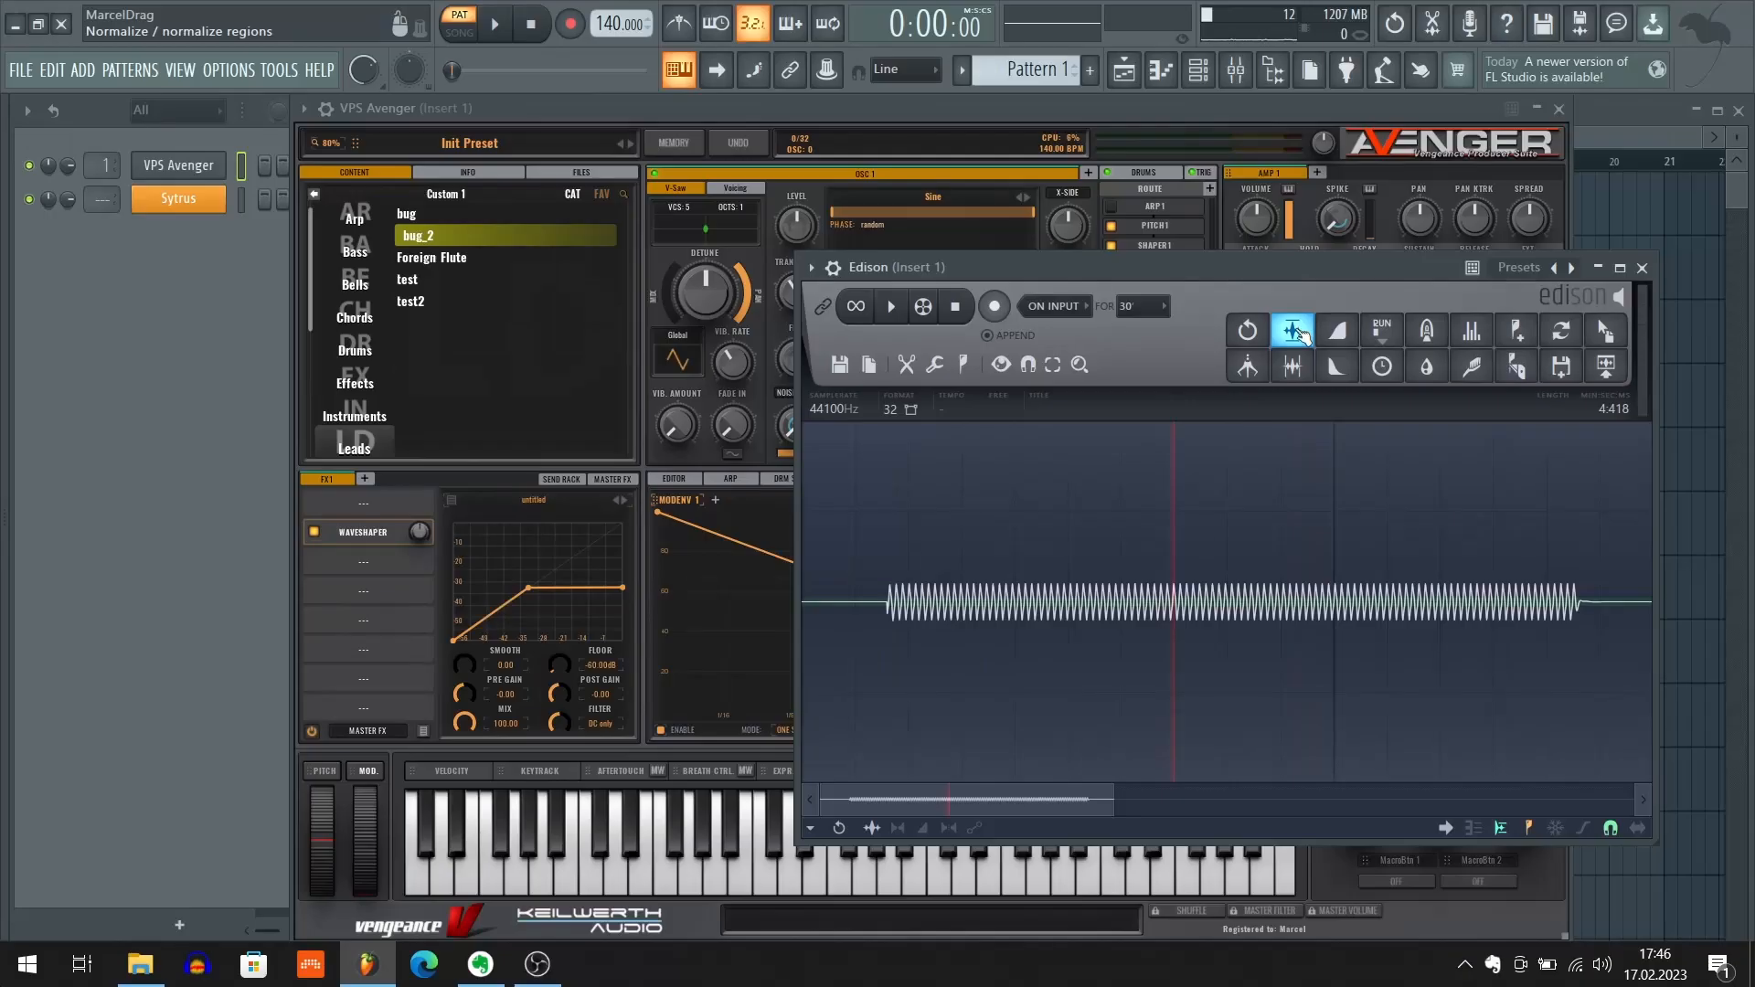
Normalize the recording in Edison and examine the shape of its individual wave cycles up close
click(1294, 331)
scroll(944, 540, up, 8)
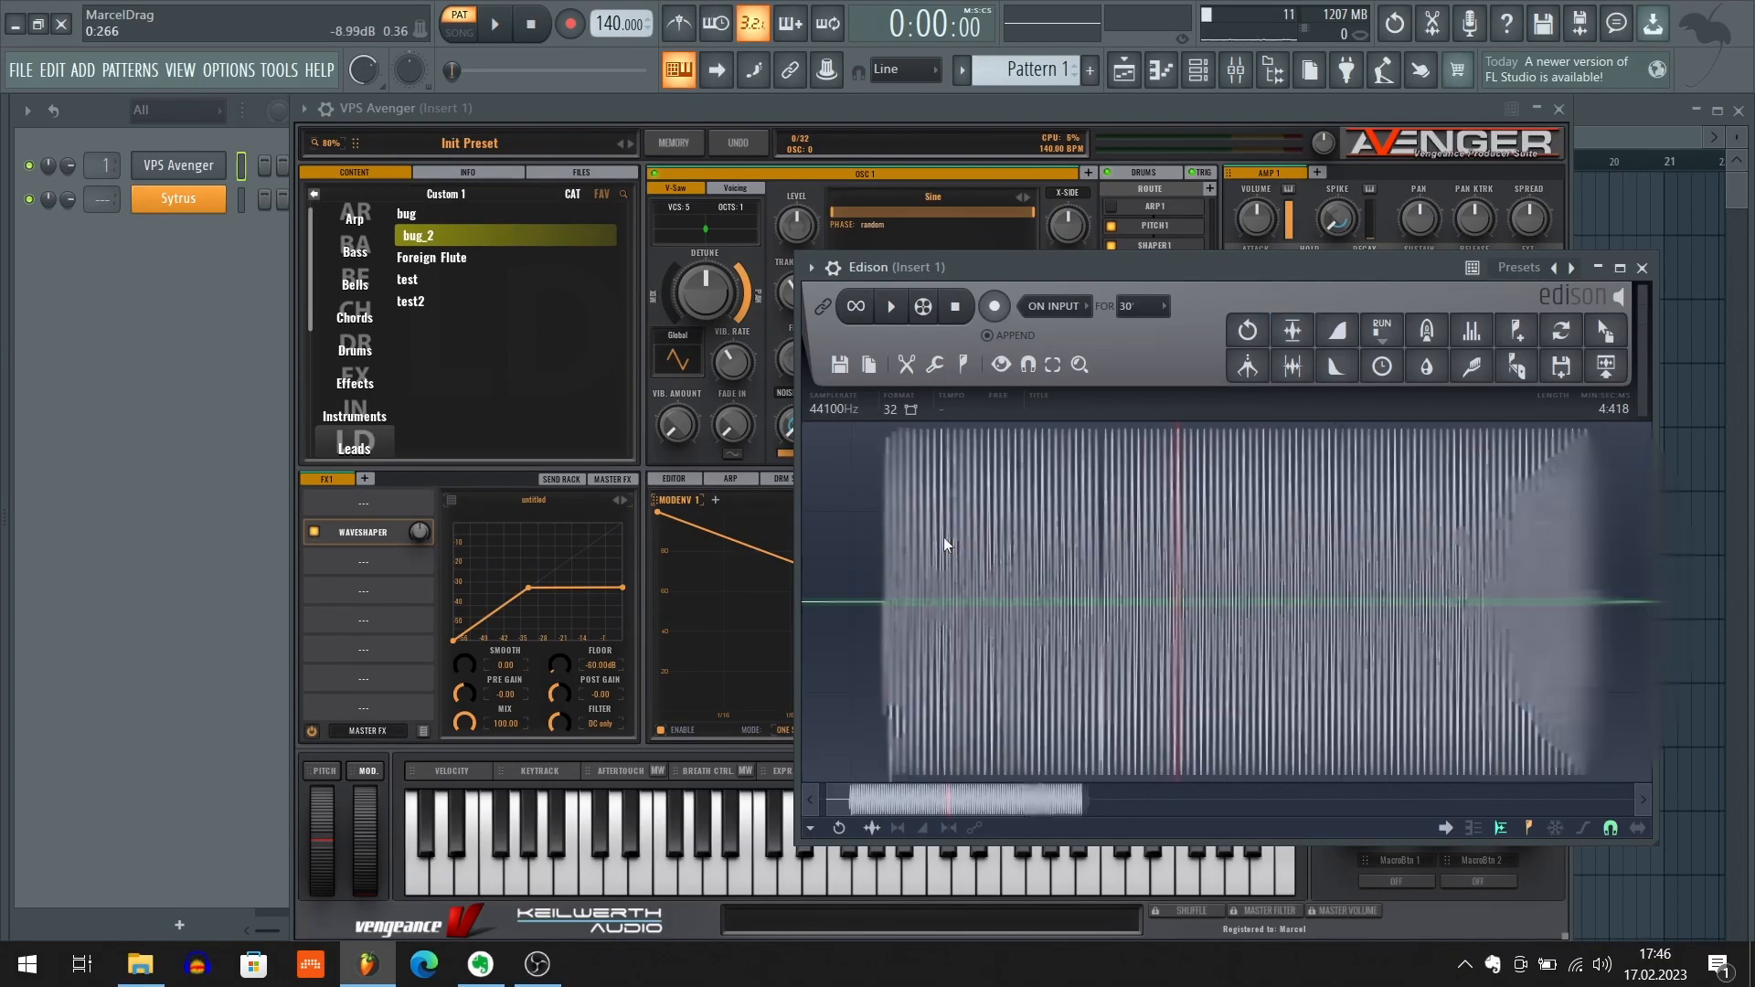
scroll(944, 546, up, 5)
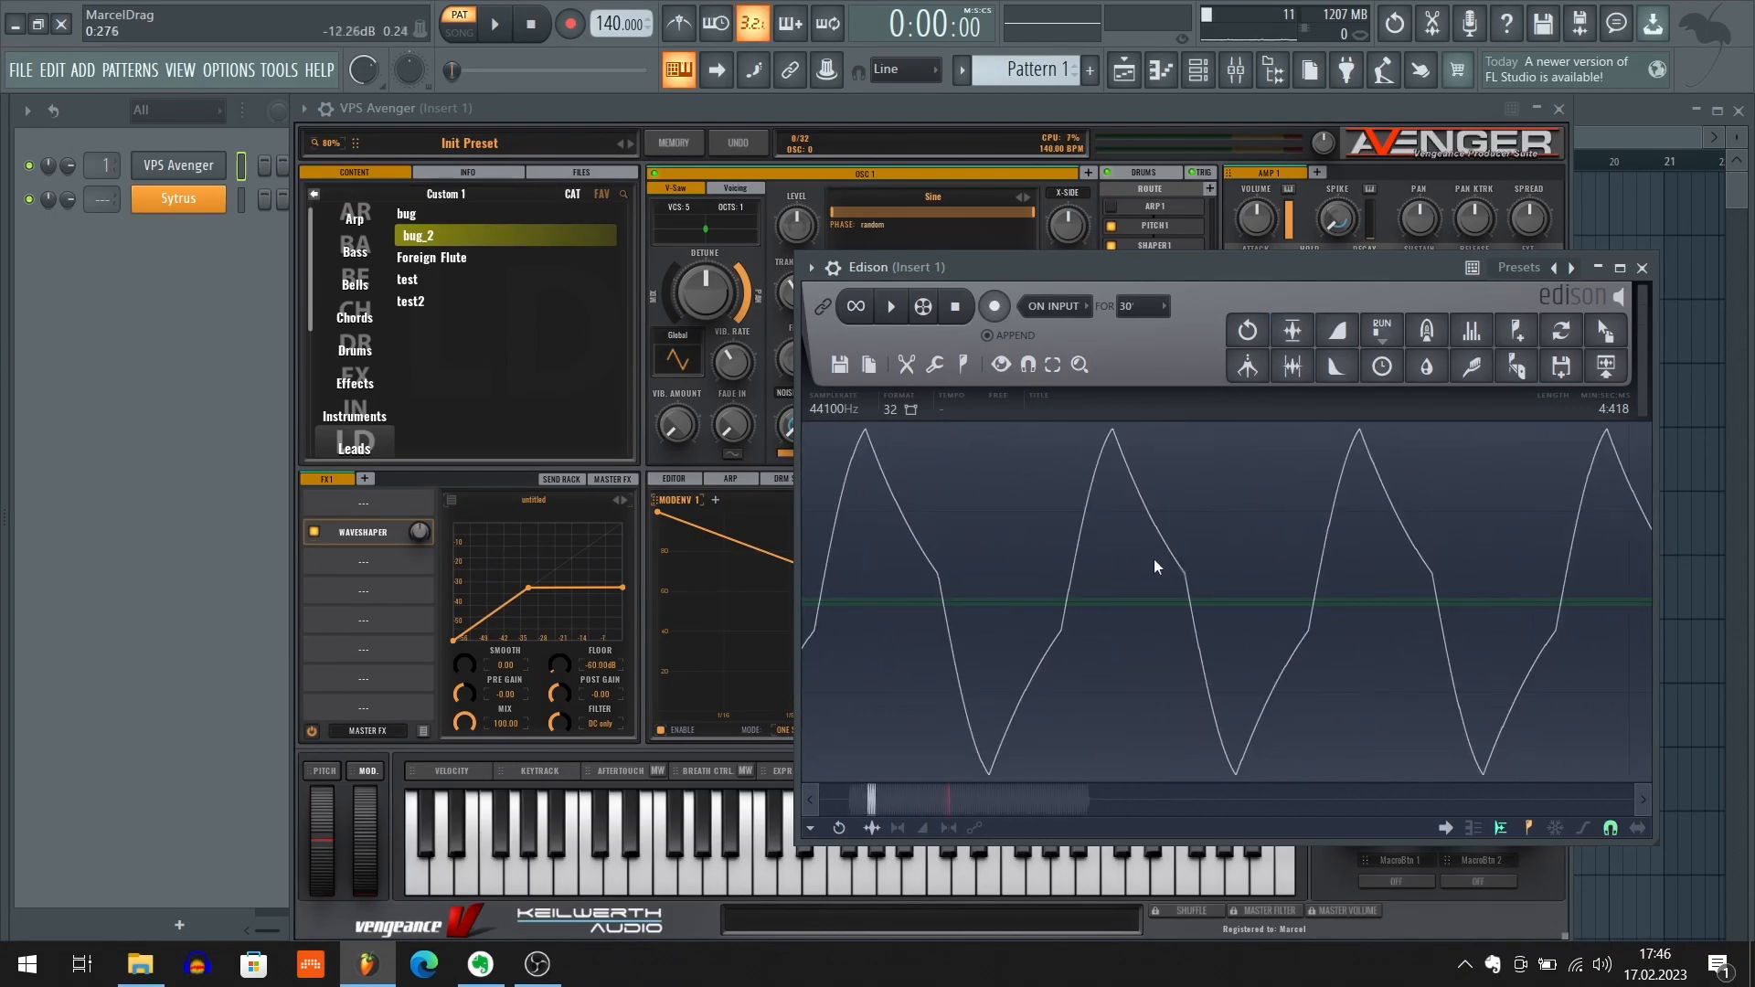
scroll(1172, 572, left, 1)
scroll(1172, 572, up, 1)
scroll(1273, 629, up, 3)
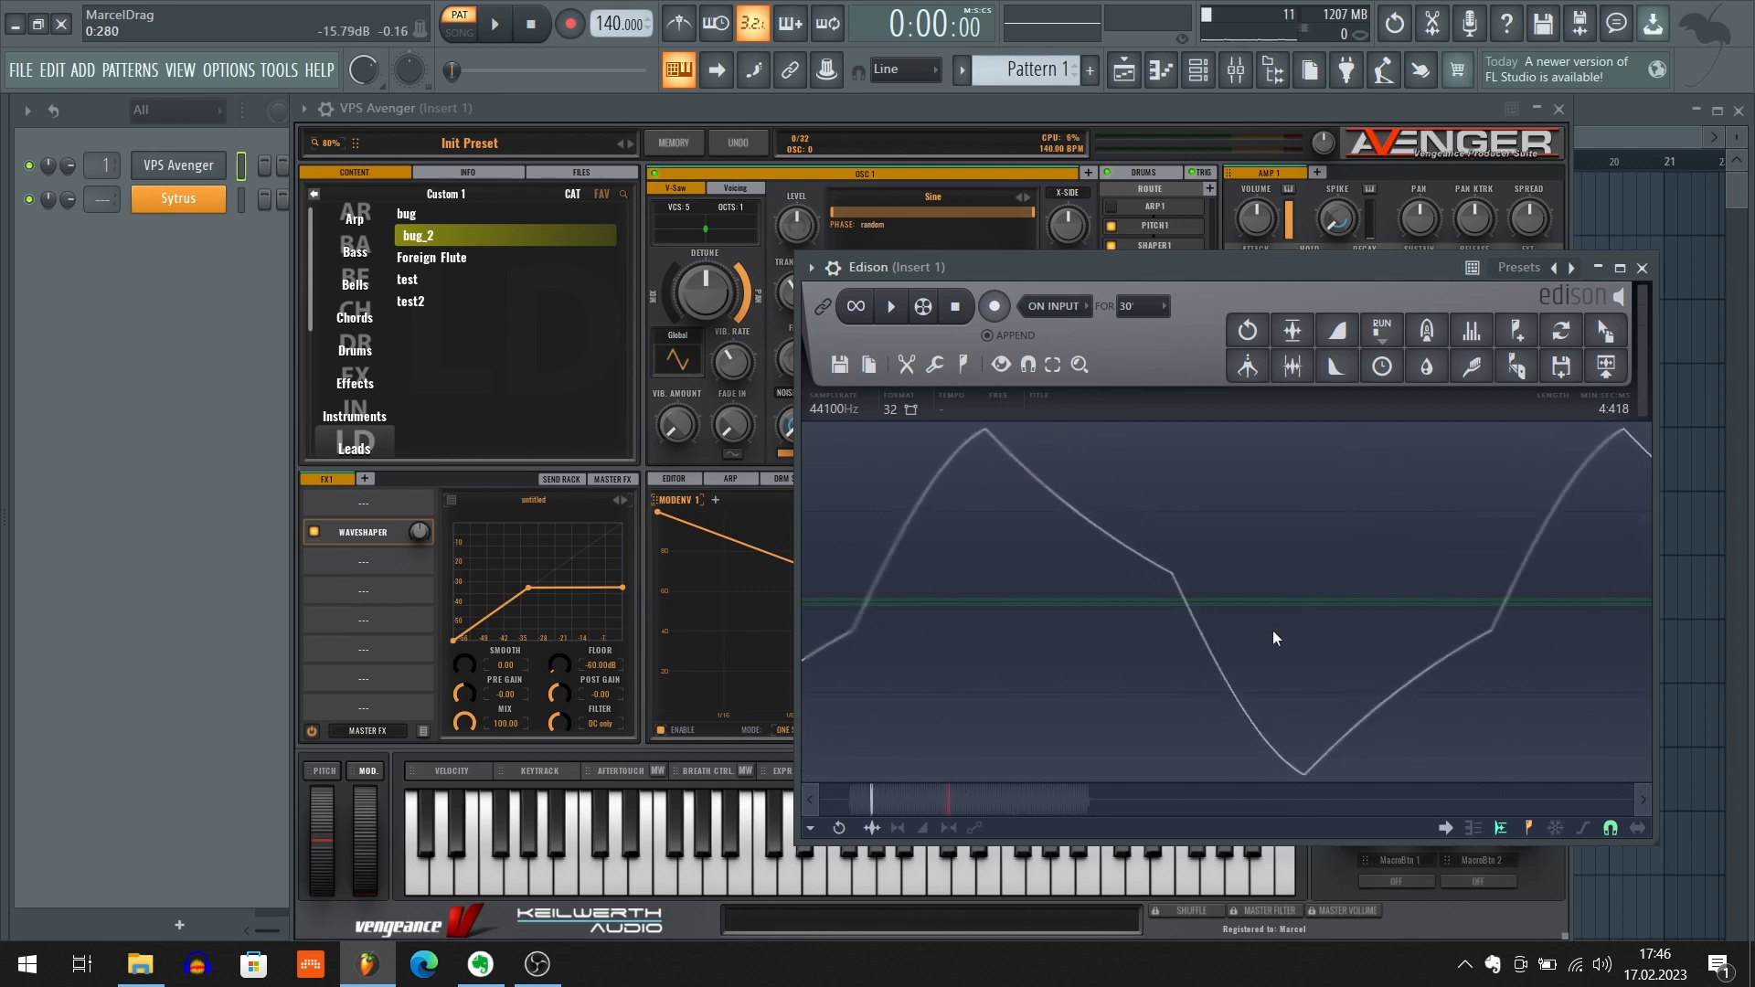
scroll(1272, 629, down, 5)
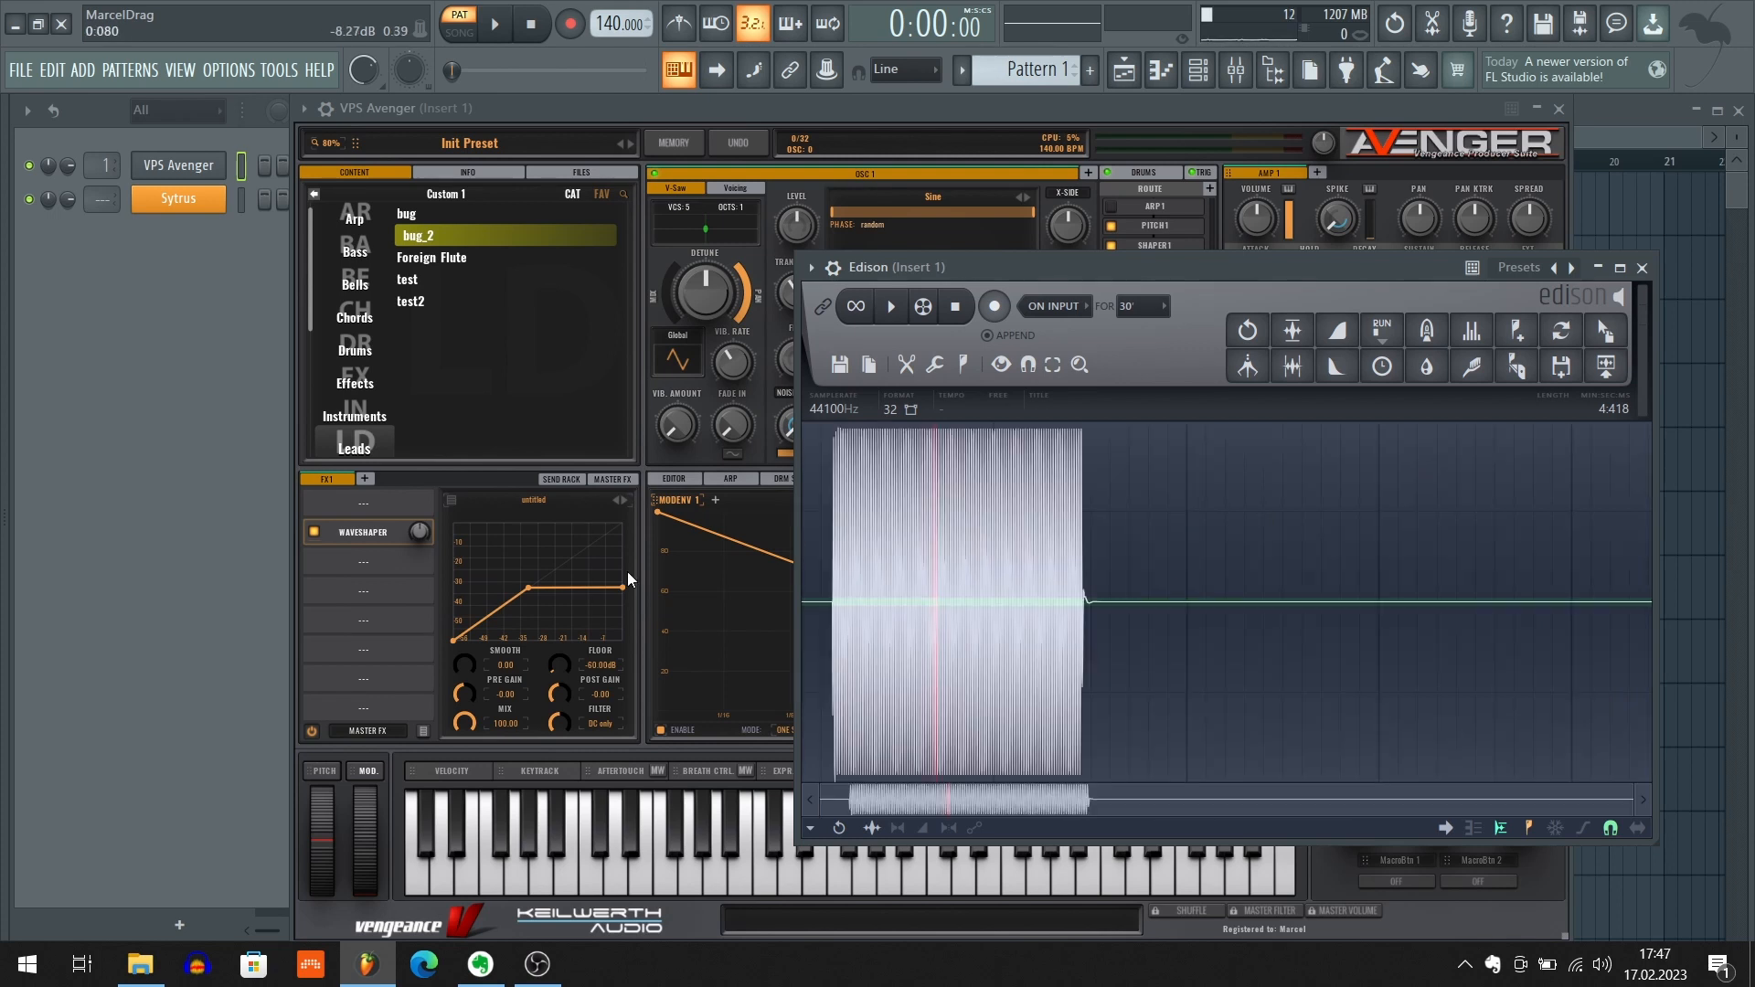
Bypass the Waveshaper in Avenger's FX1 and open and enable Fruity WaveShaper on mixer Insert 1
click(314, 533)
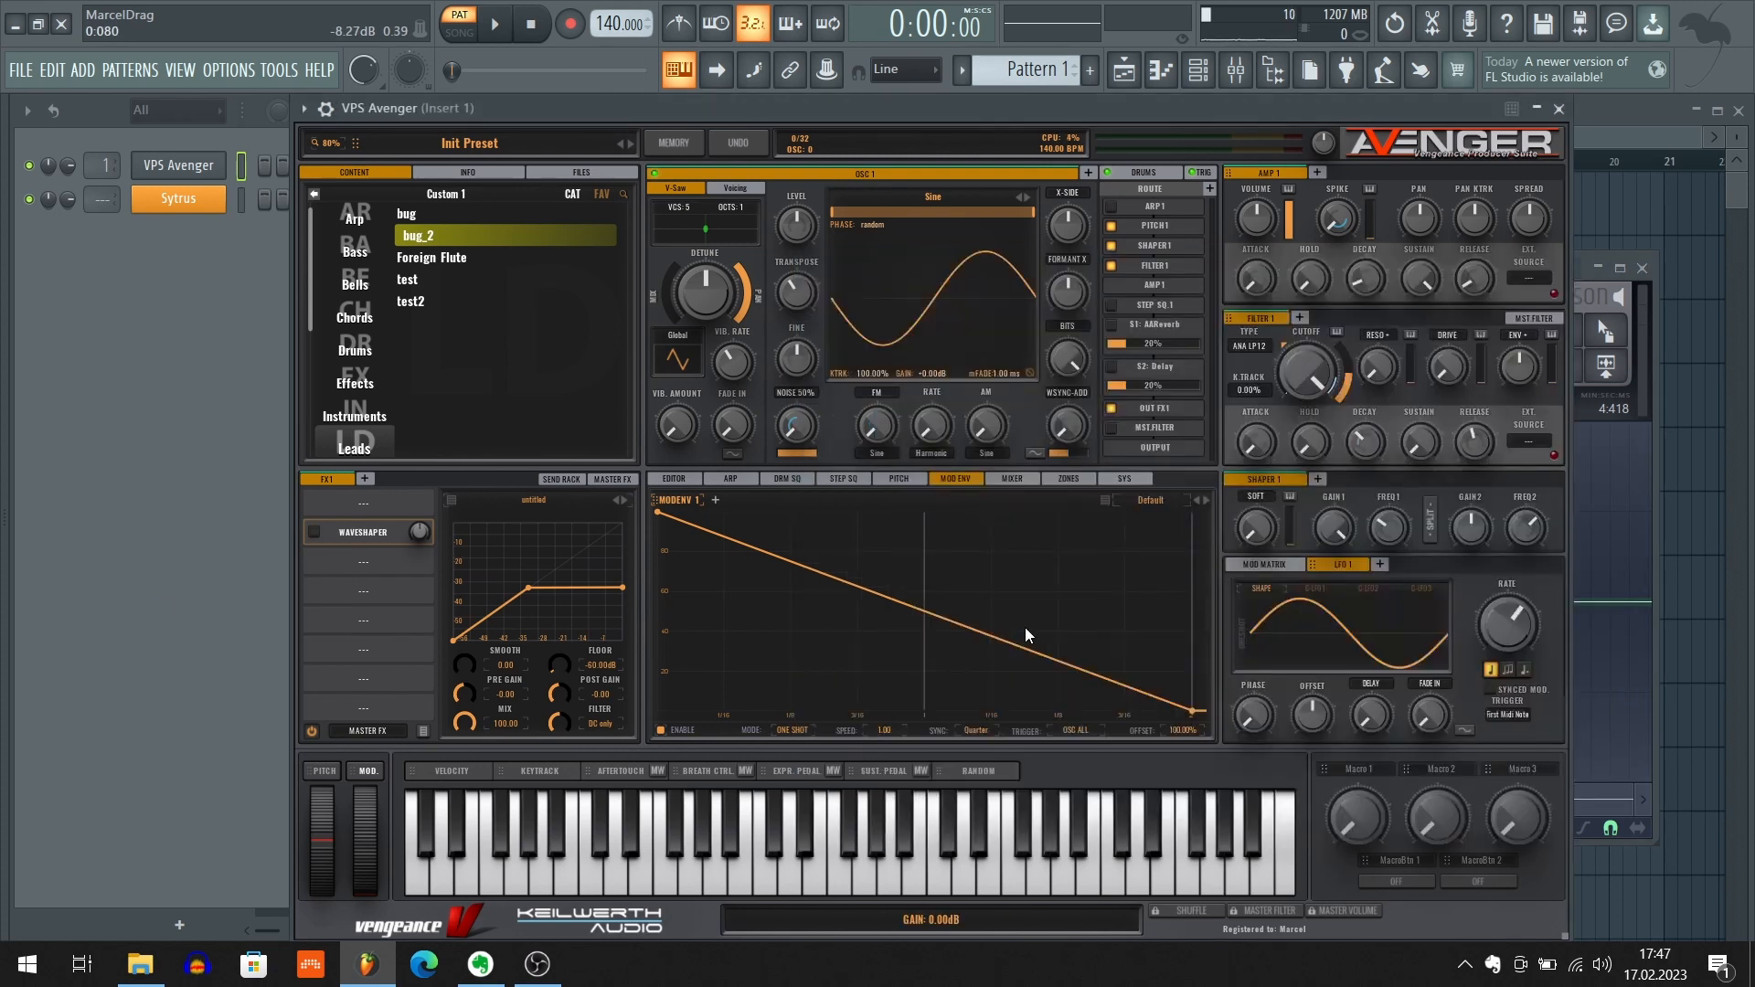
key(F9)
click(1402, 420)
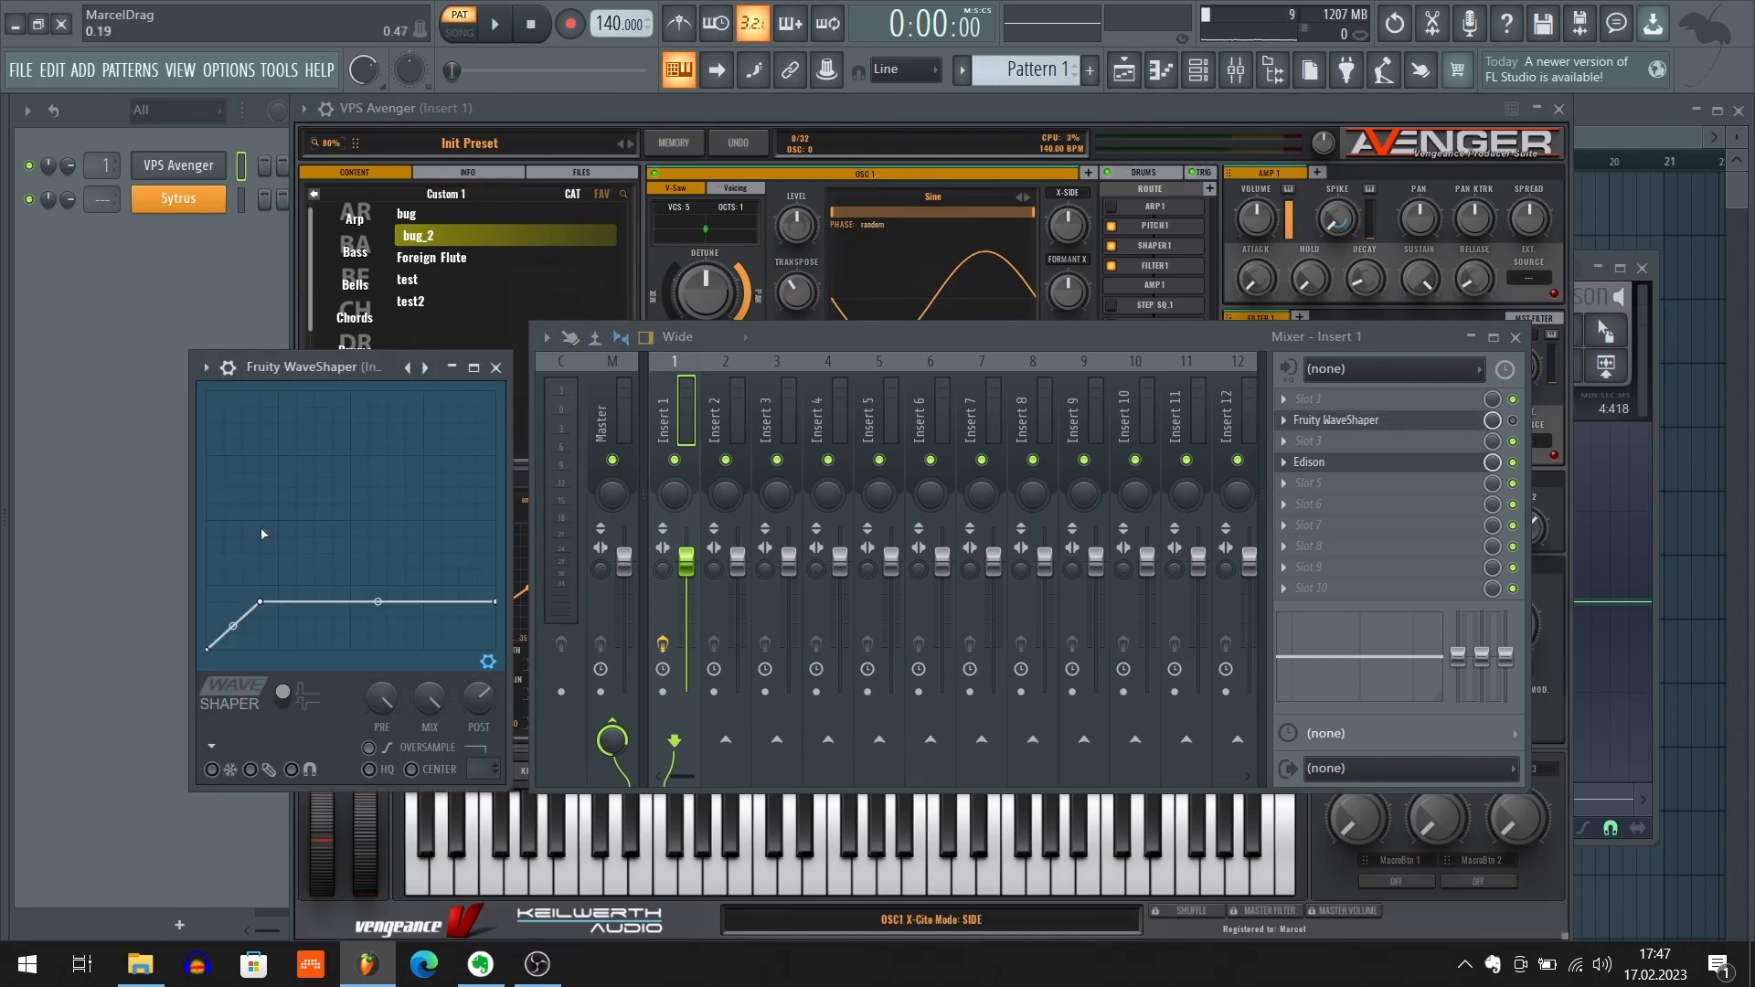
click(1514, 421)
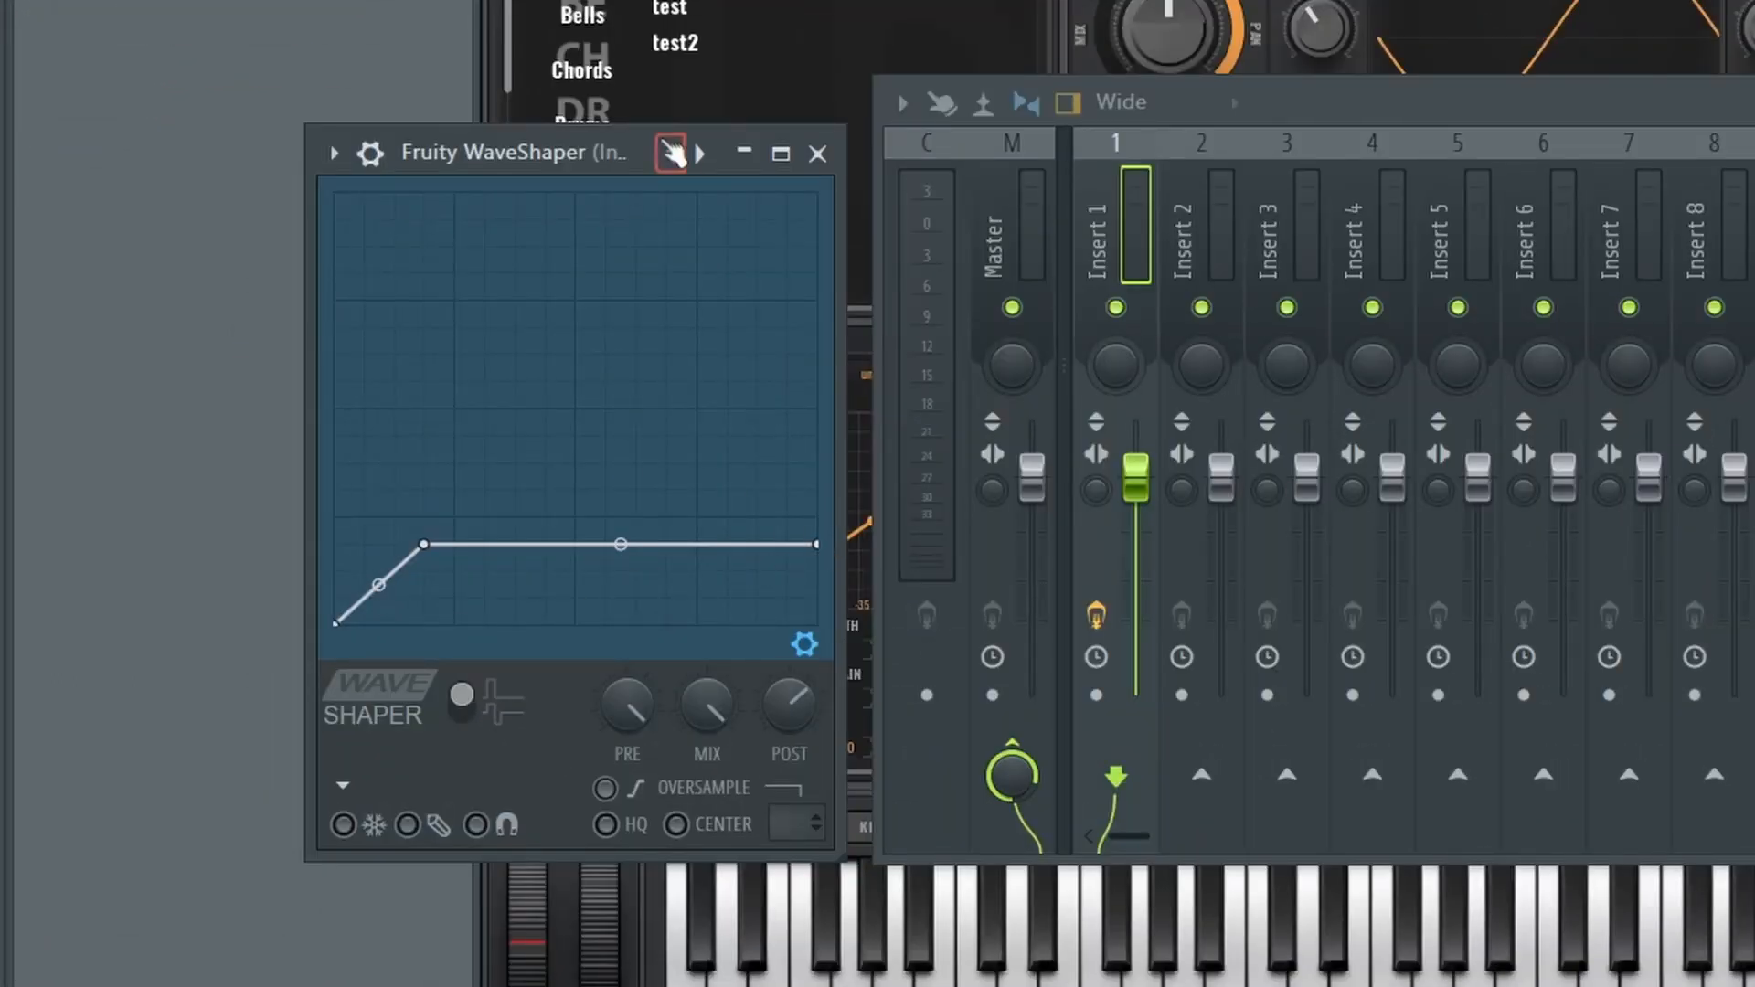
Move Fruity WaveShaper and the mixer apart, bring Edison forward, and record a note through Fruity WaveShaper
drag(615, 163, 359, 111)
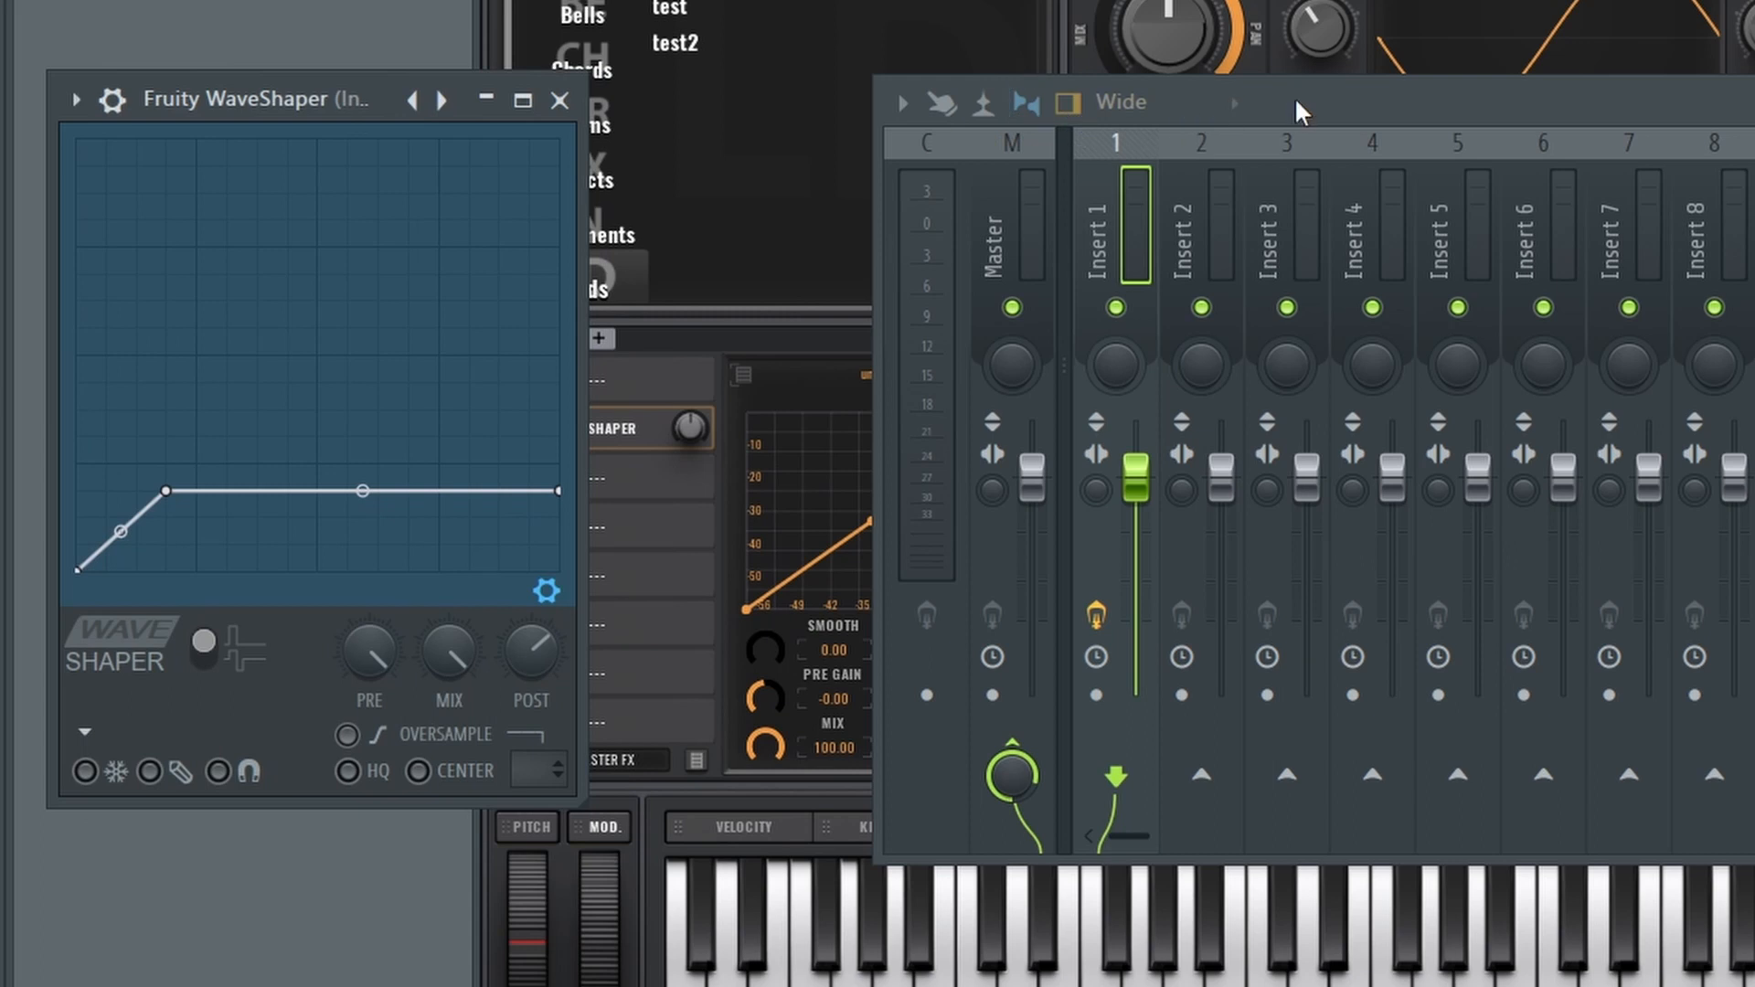
drag(1301, 108, 1657, 112)
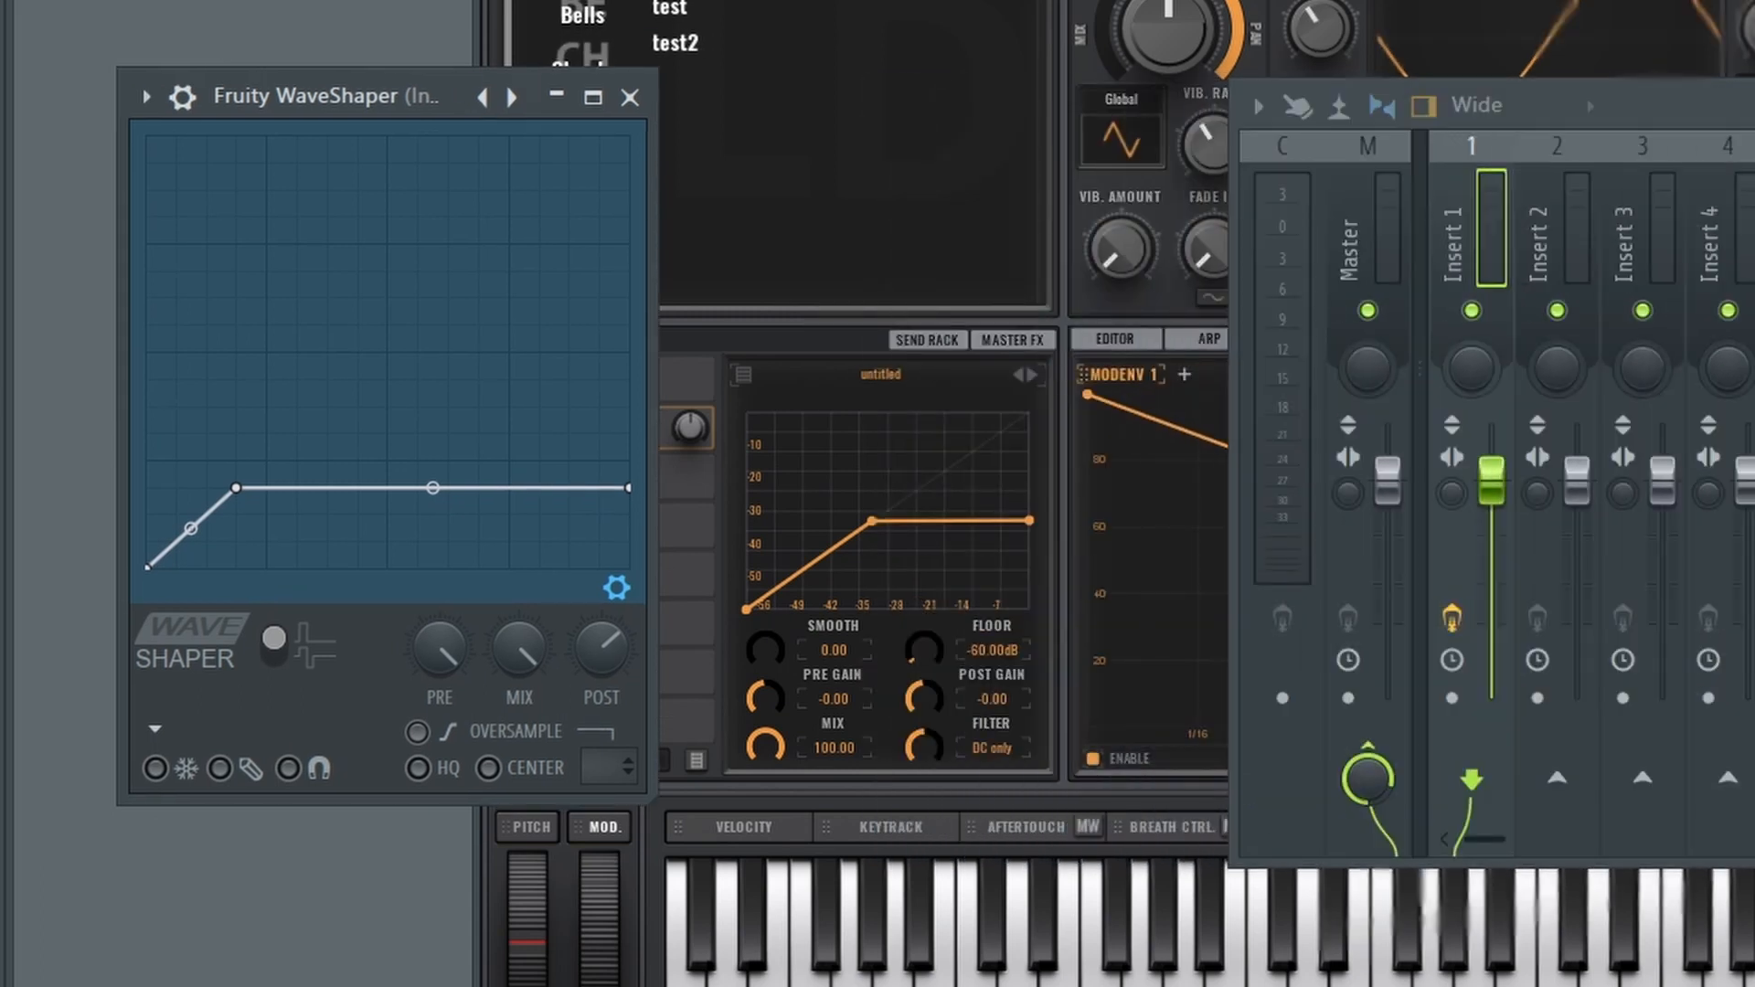
click(1653, 46)
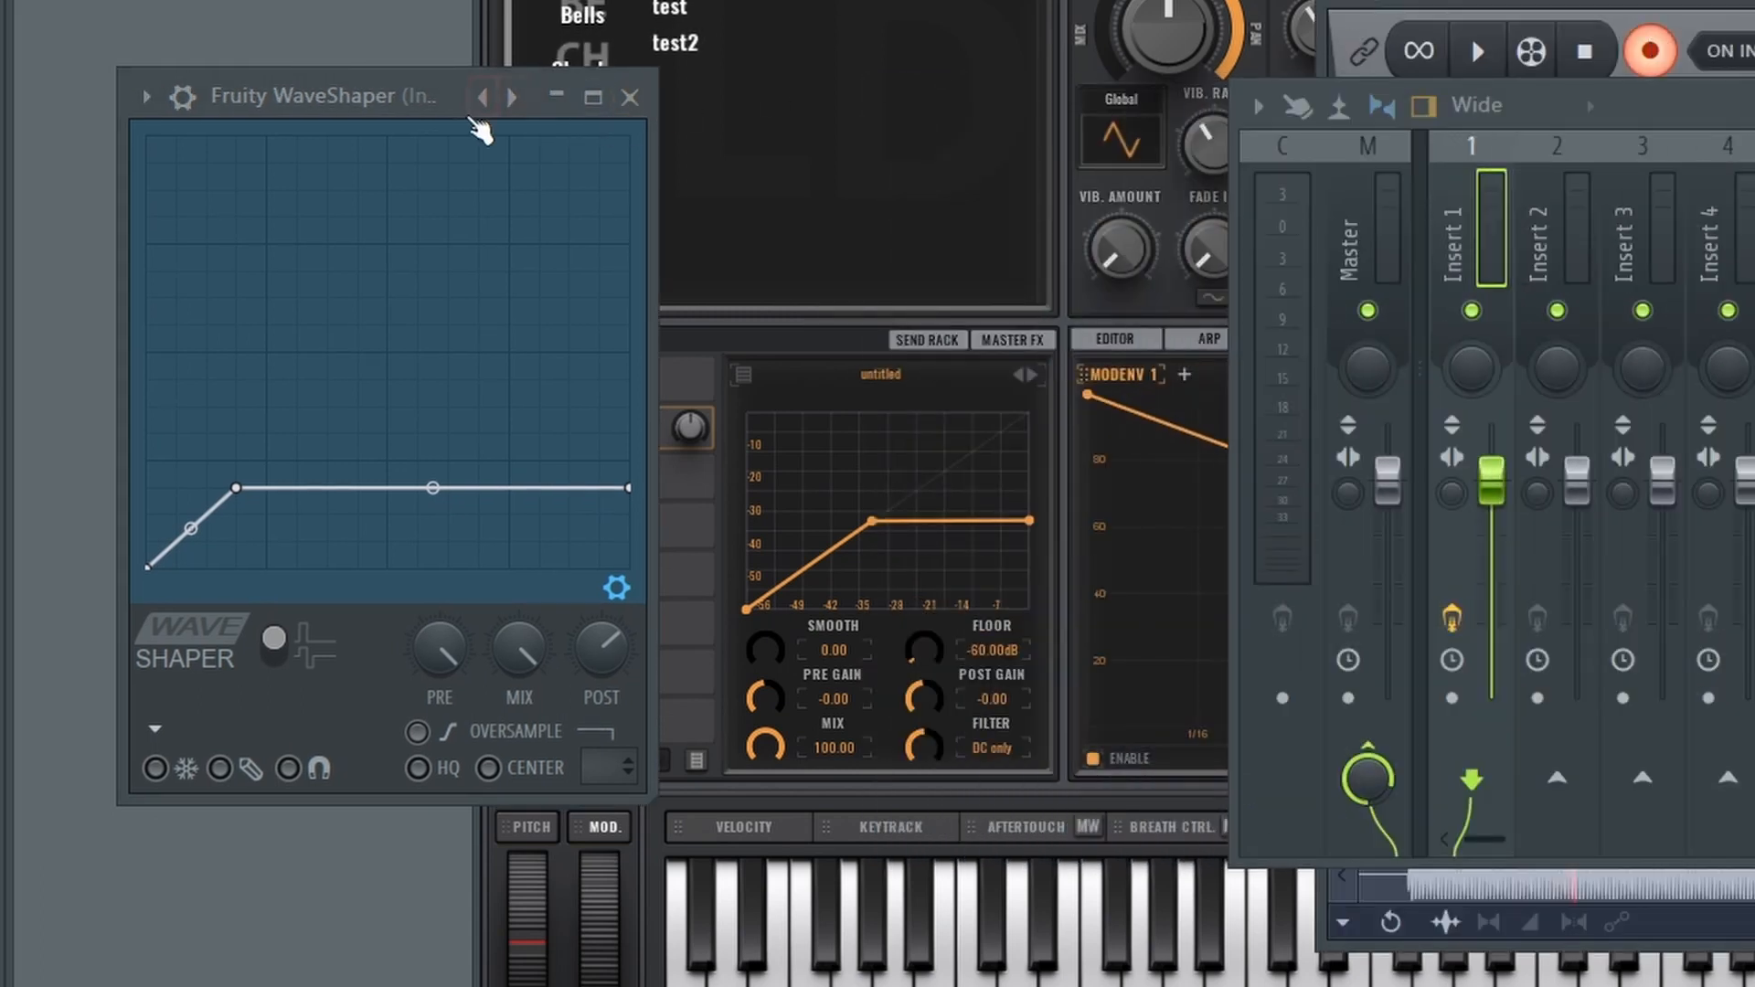
drag(371, 102, 385, 95)
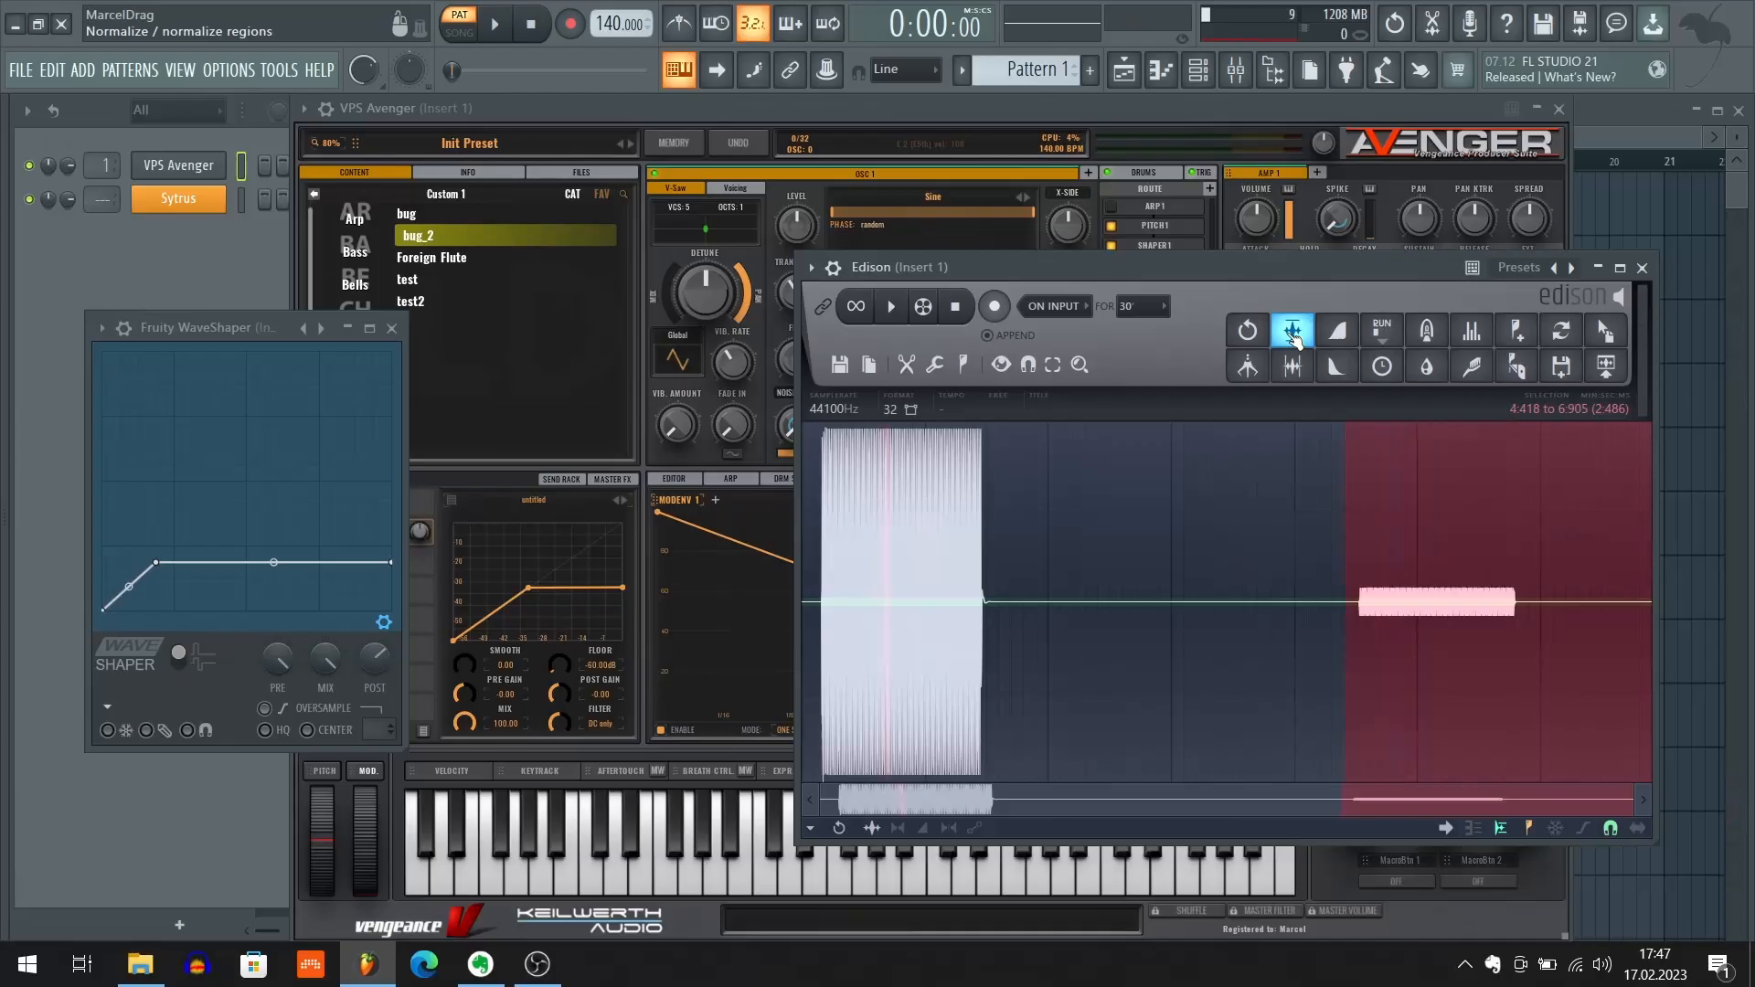
Normalize the second recorded note in Edison and examine the shape of its wave cycles up close
click(1292, 336)
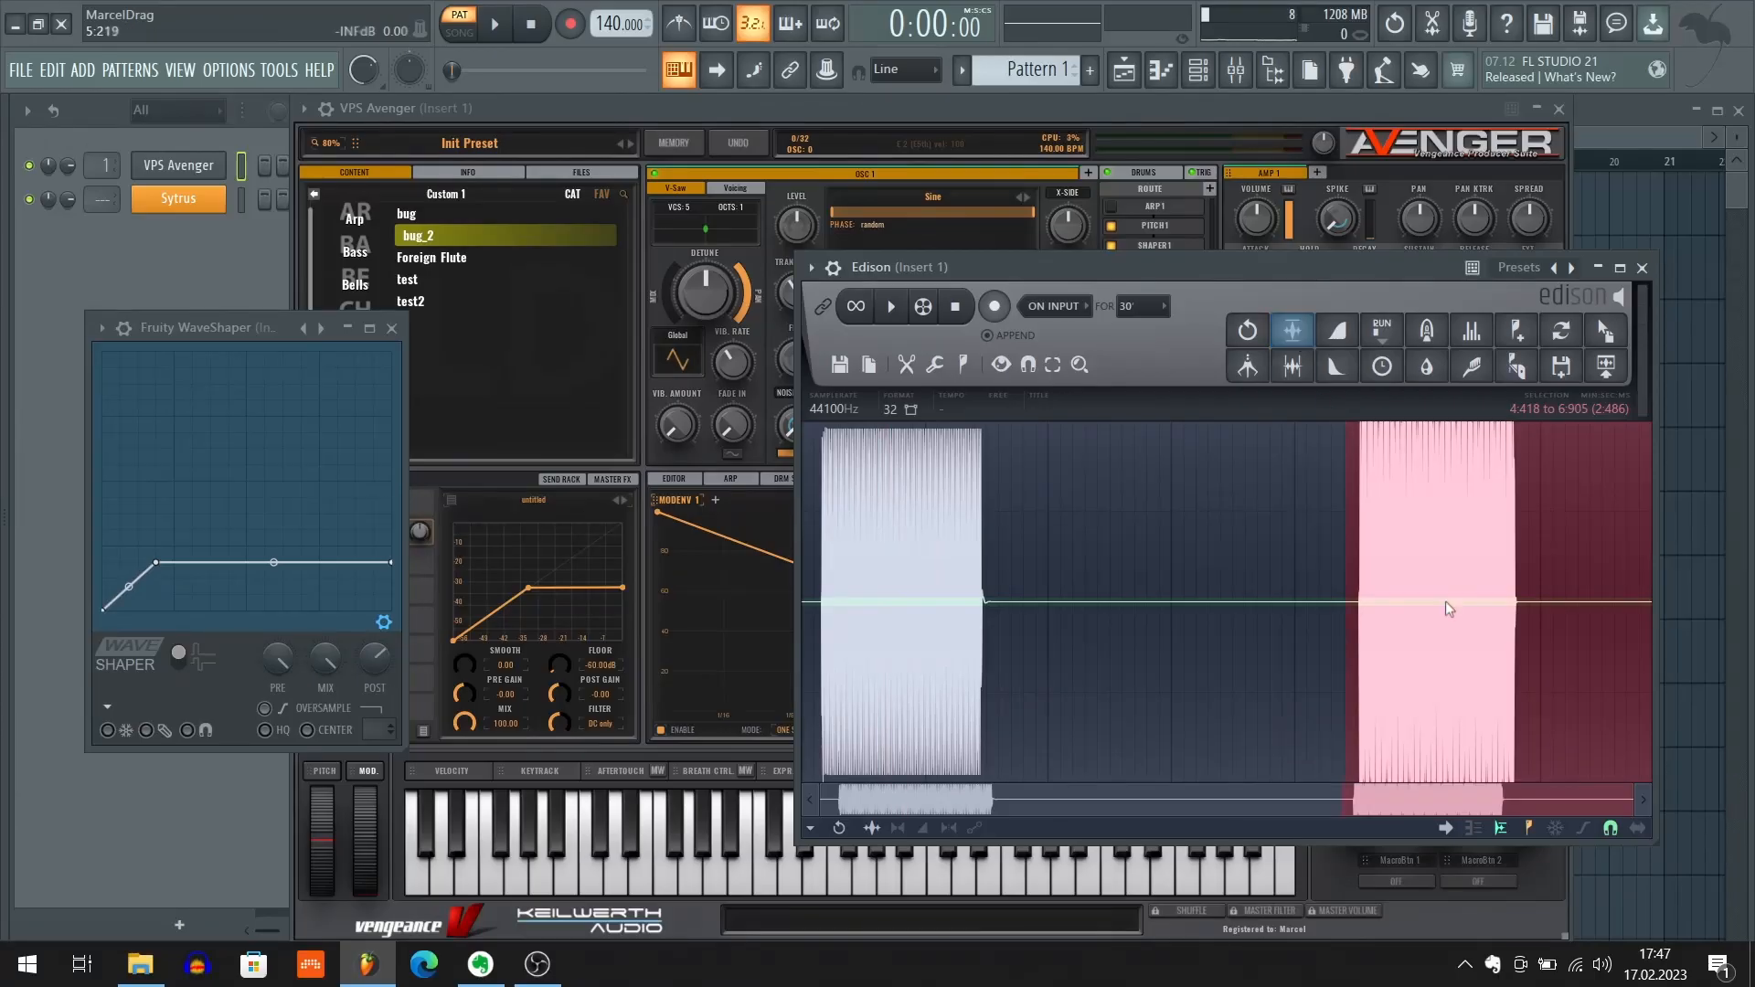
scroll(1369, 520, up, 5)
scroll(1040, 585, down, 3)
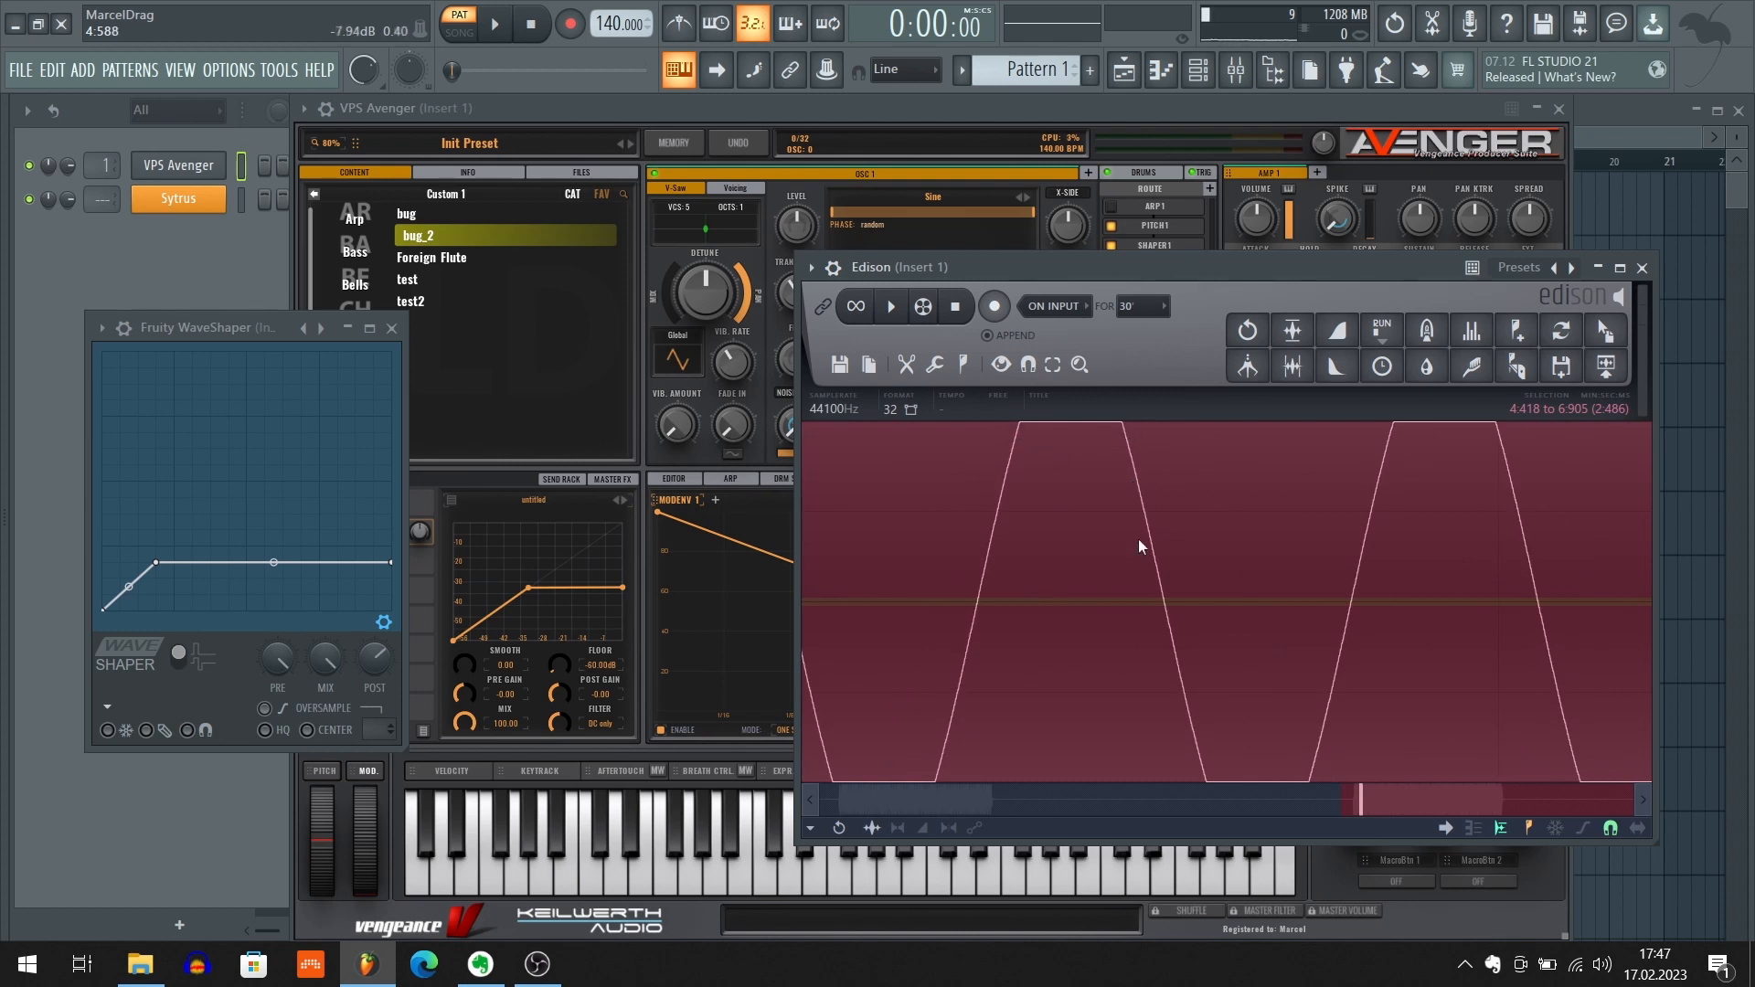
scroll(1193, 715, down, 4)
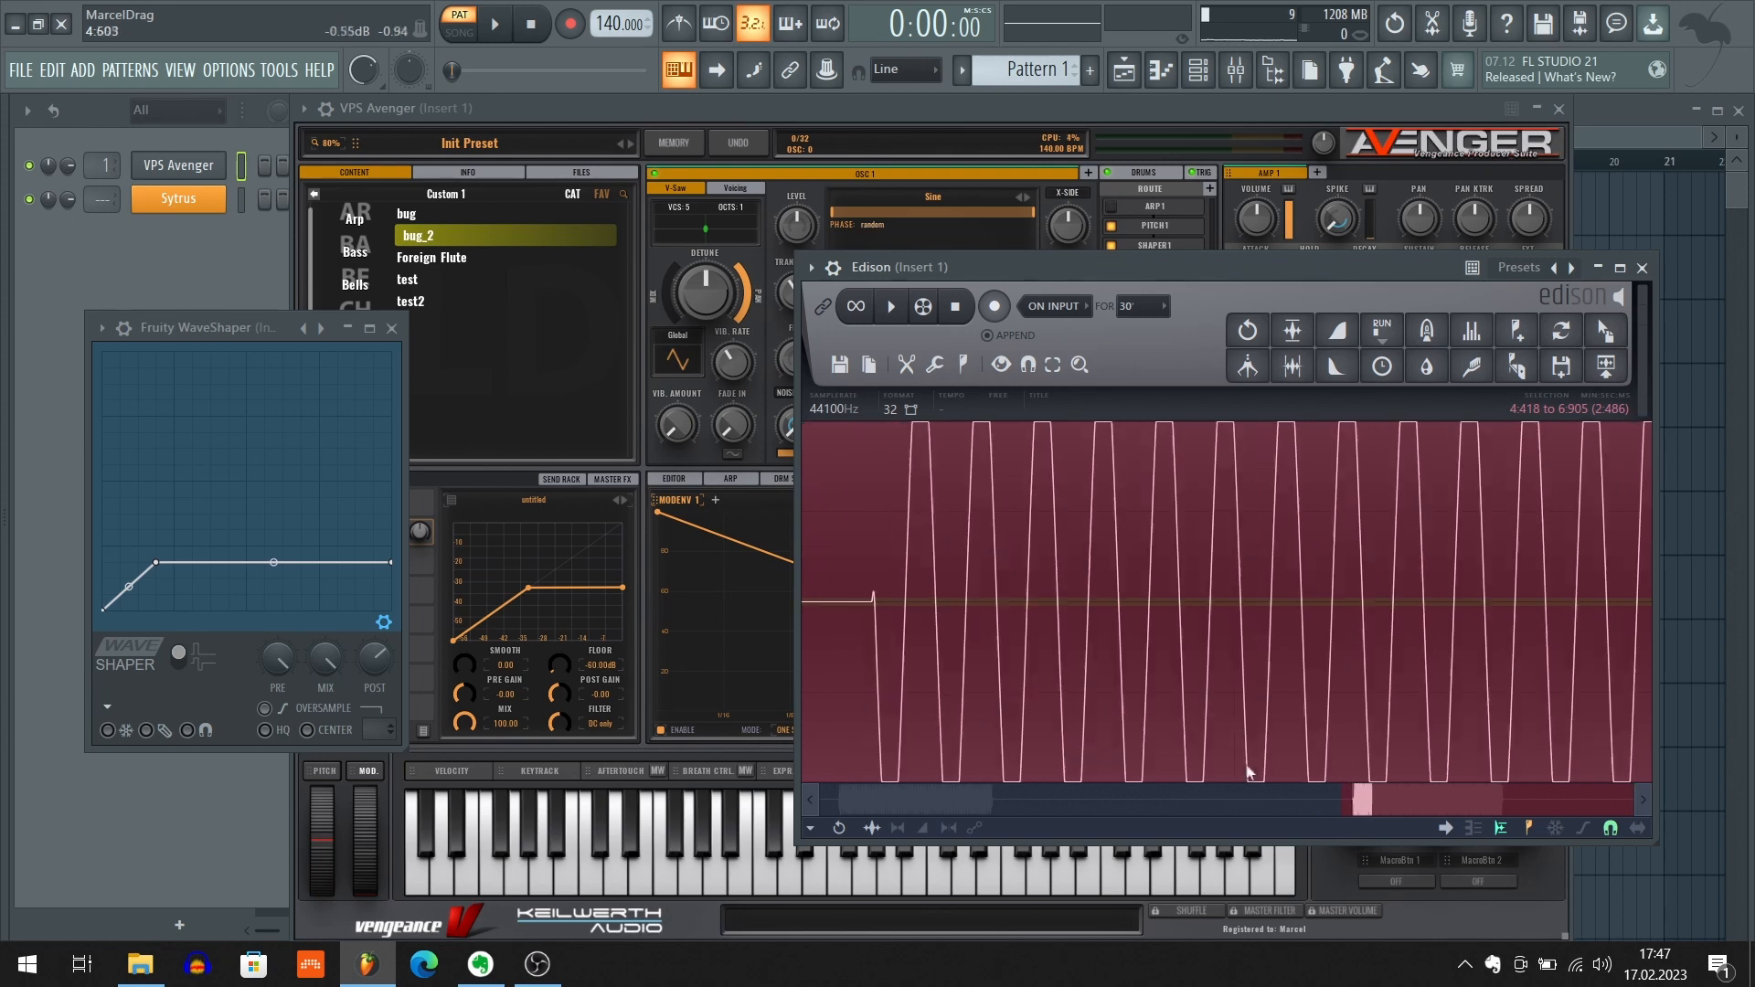
scroll(1235, 722, down, 8)
Delete most of the silent gap between the two Edison recordings and compare their waveforms up close
click(1071, 632)
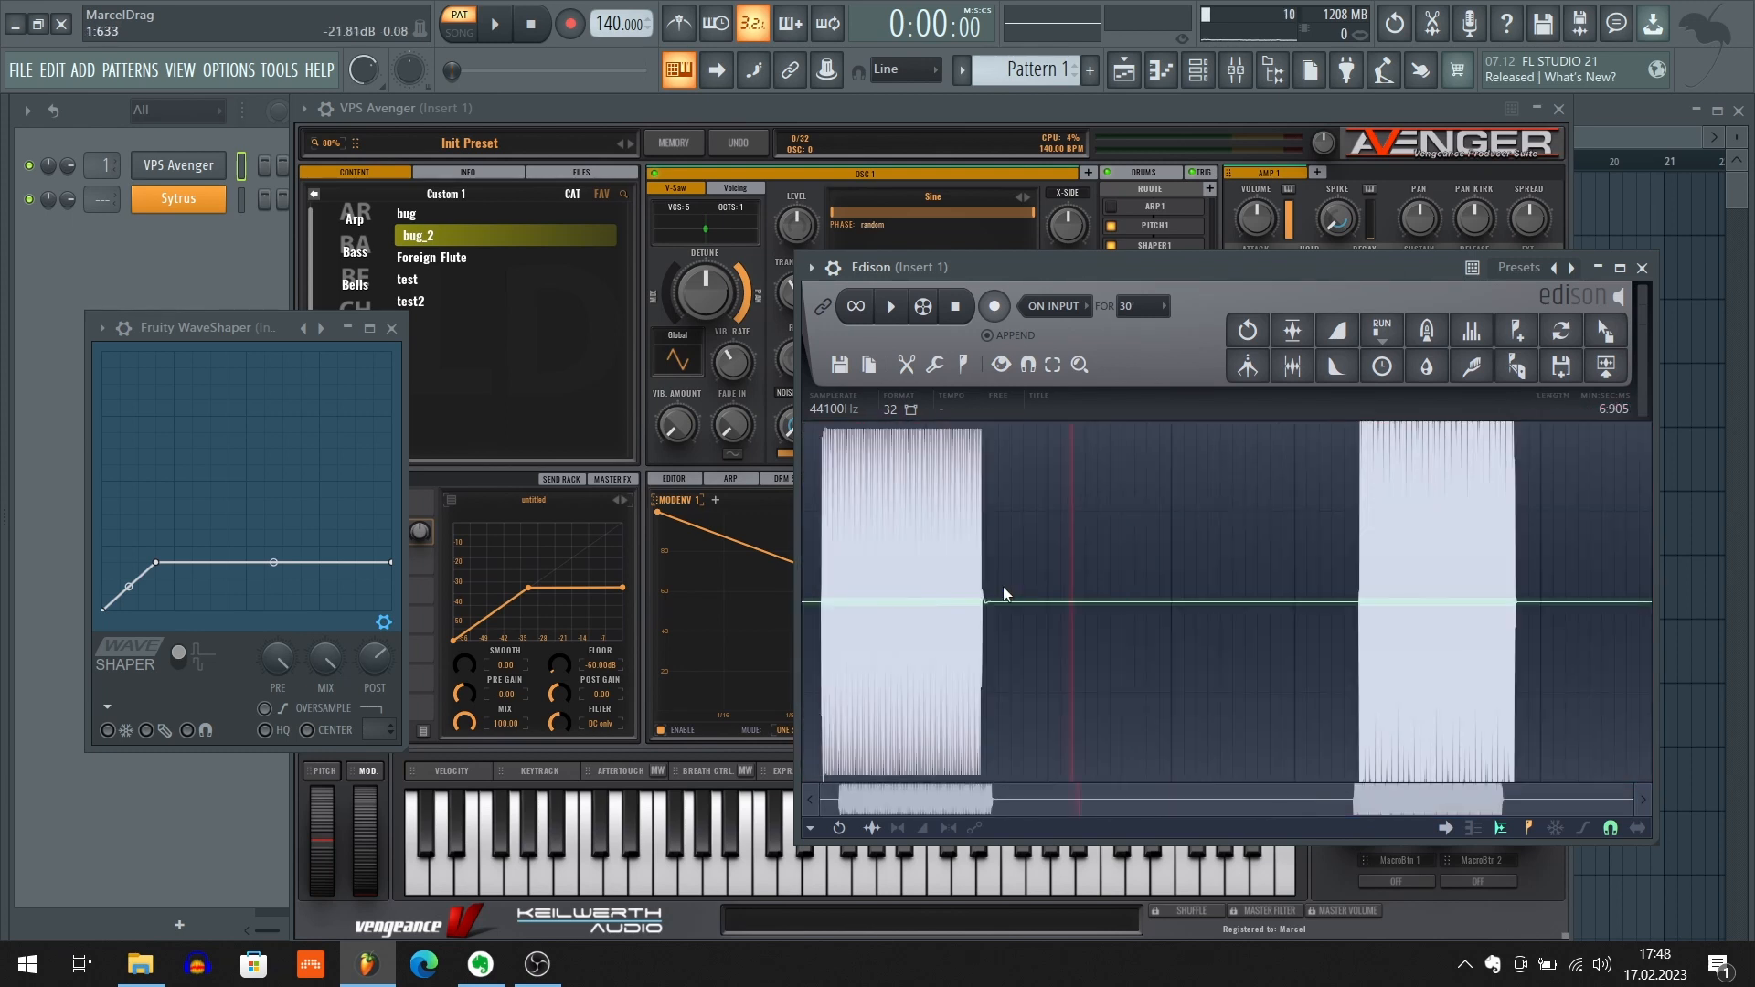
drag(1004, 594, 1388, 637)
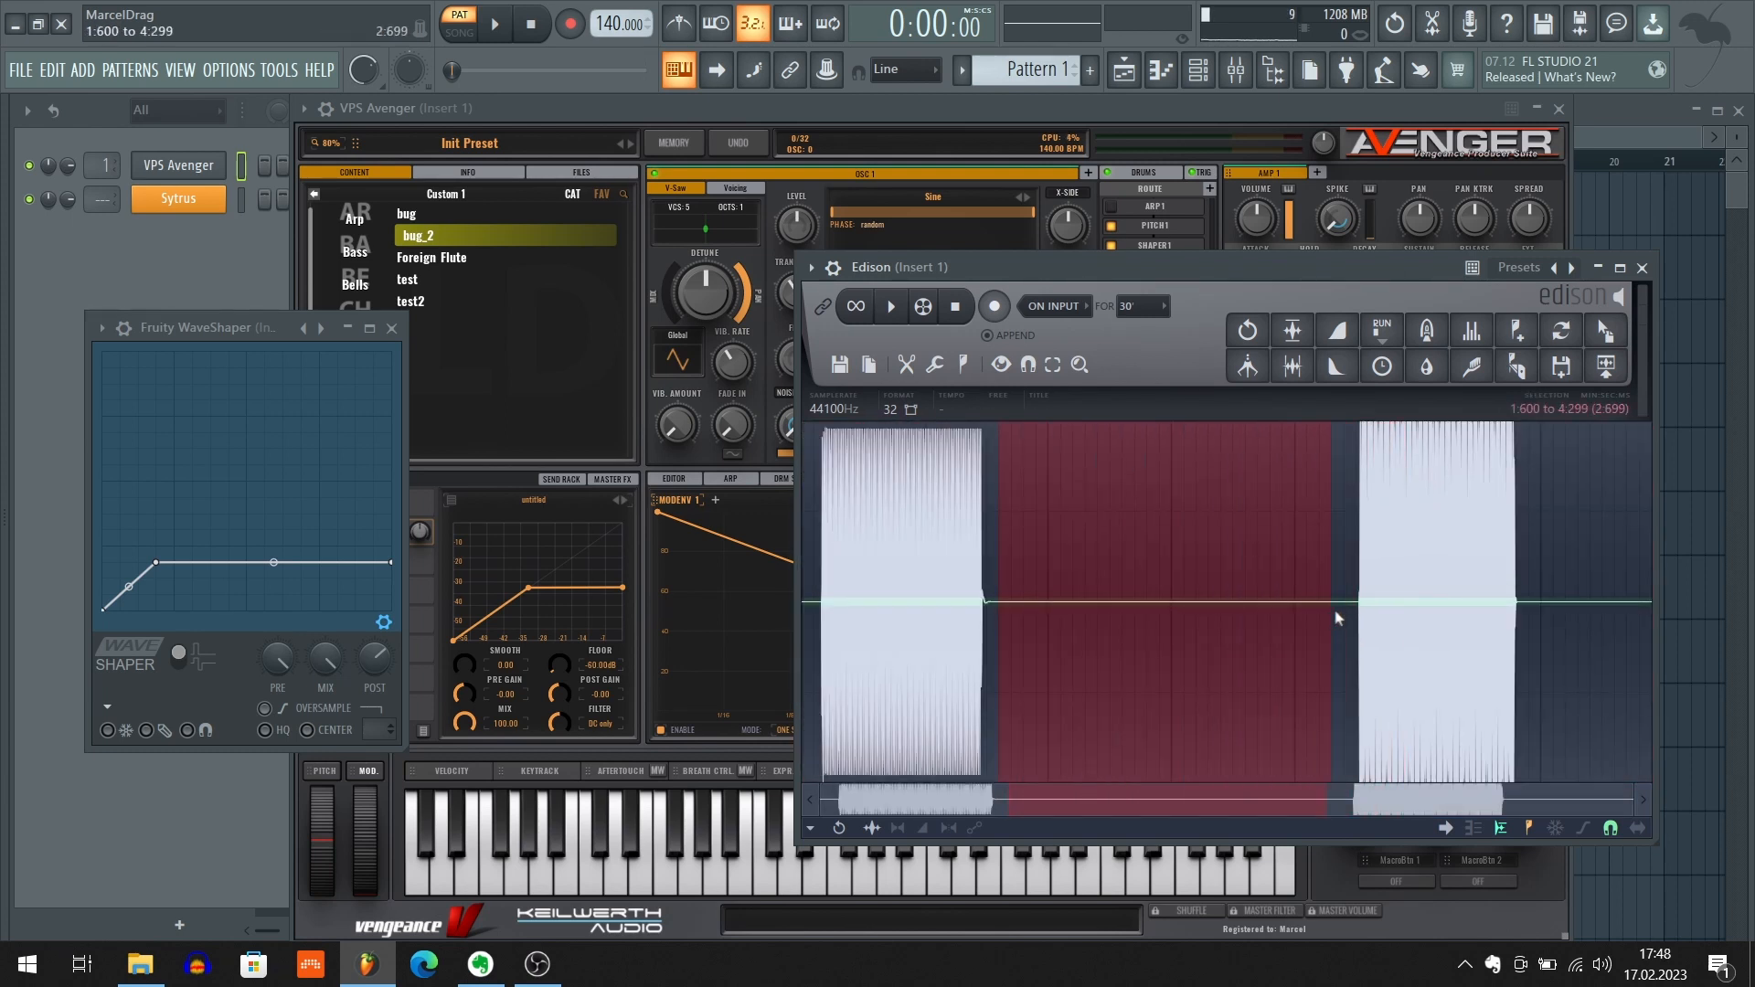
key(Delete)
scroll(1096, 579, up, 8)
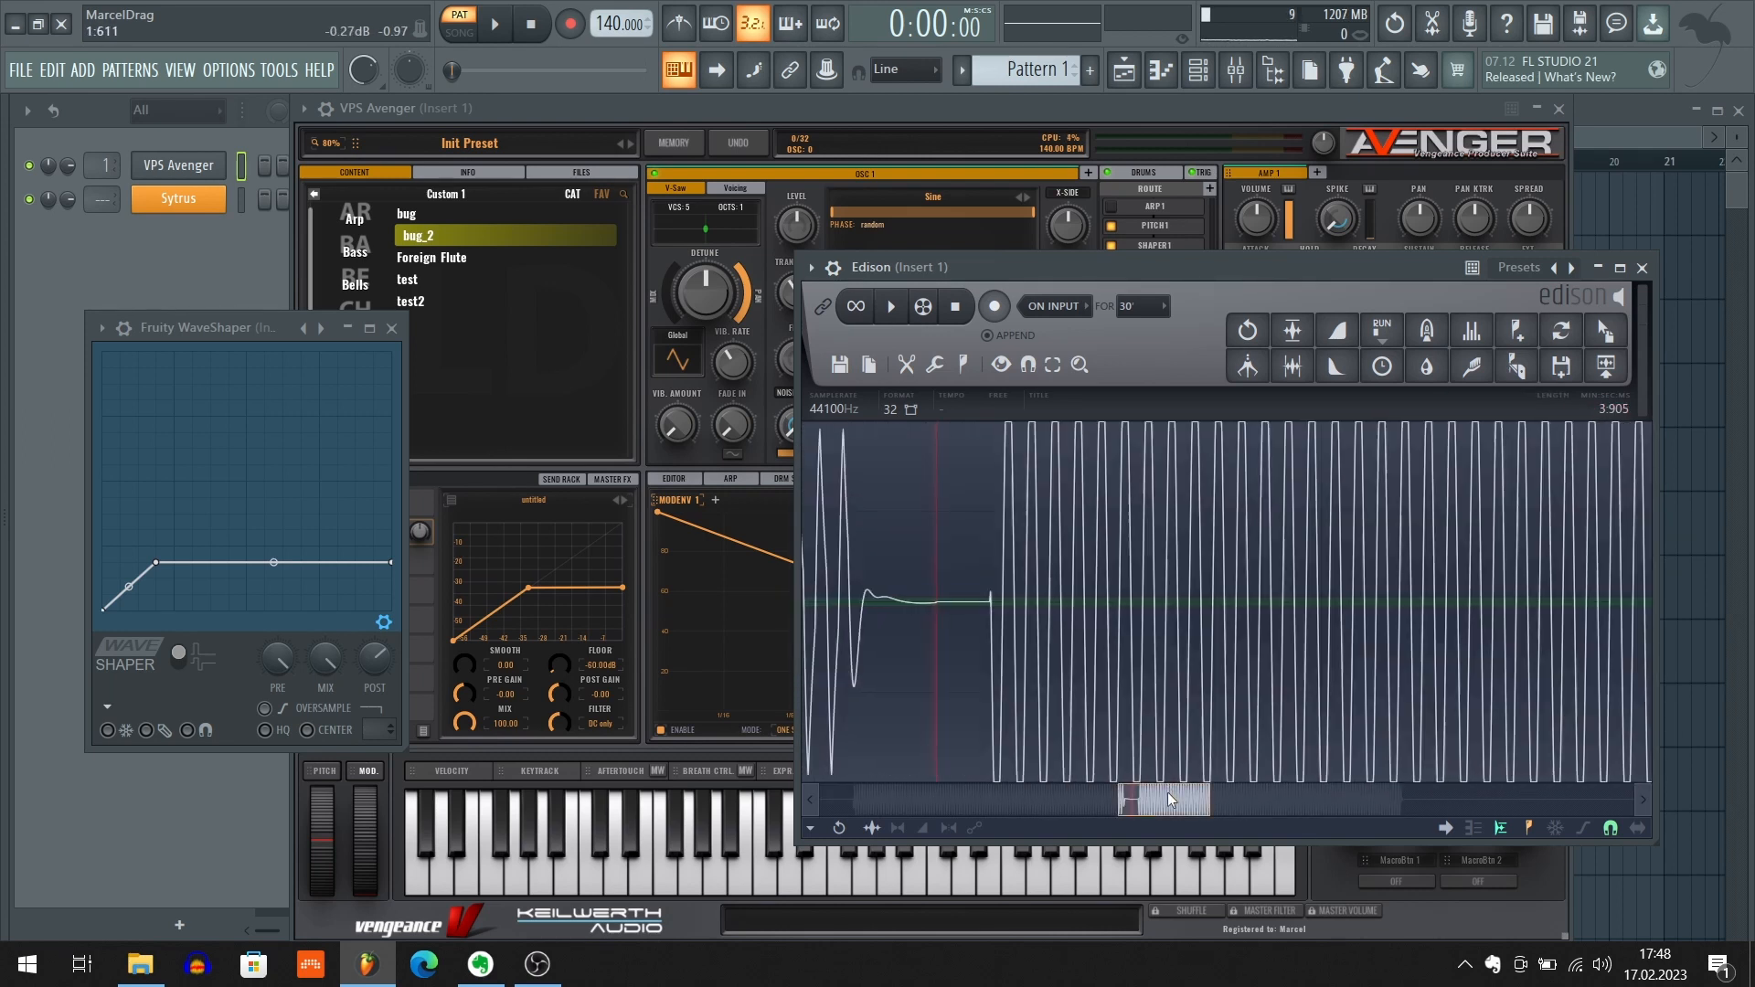
scroll(1200, 548, up, 4)
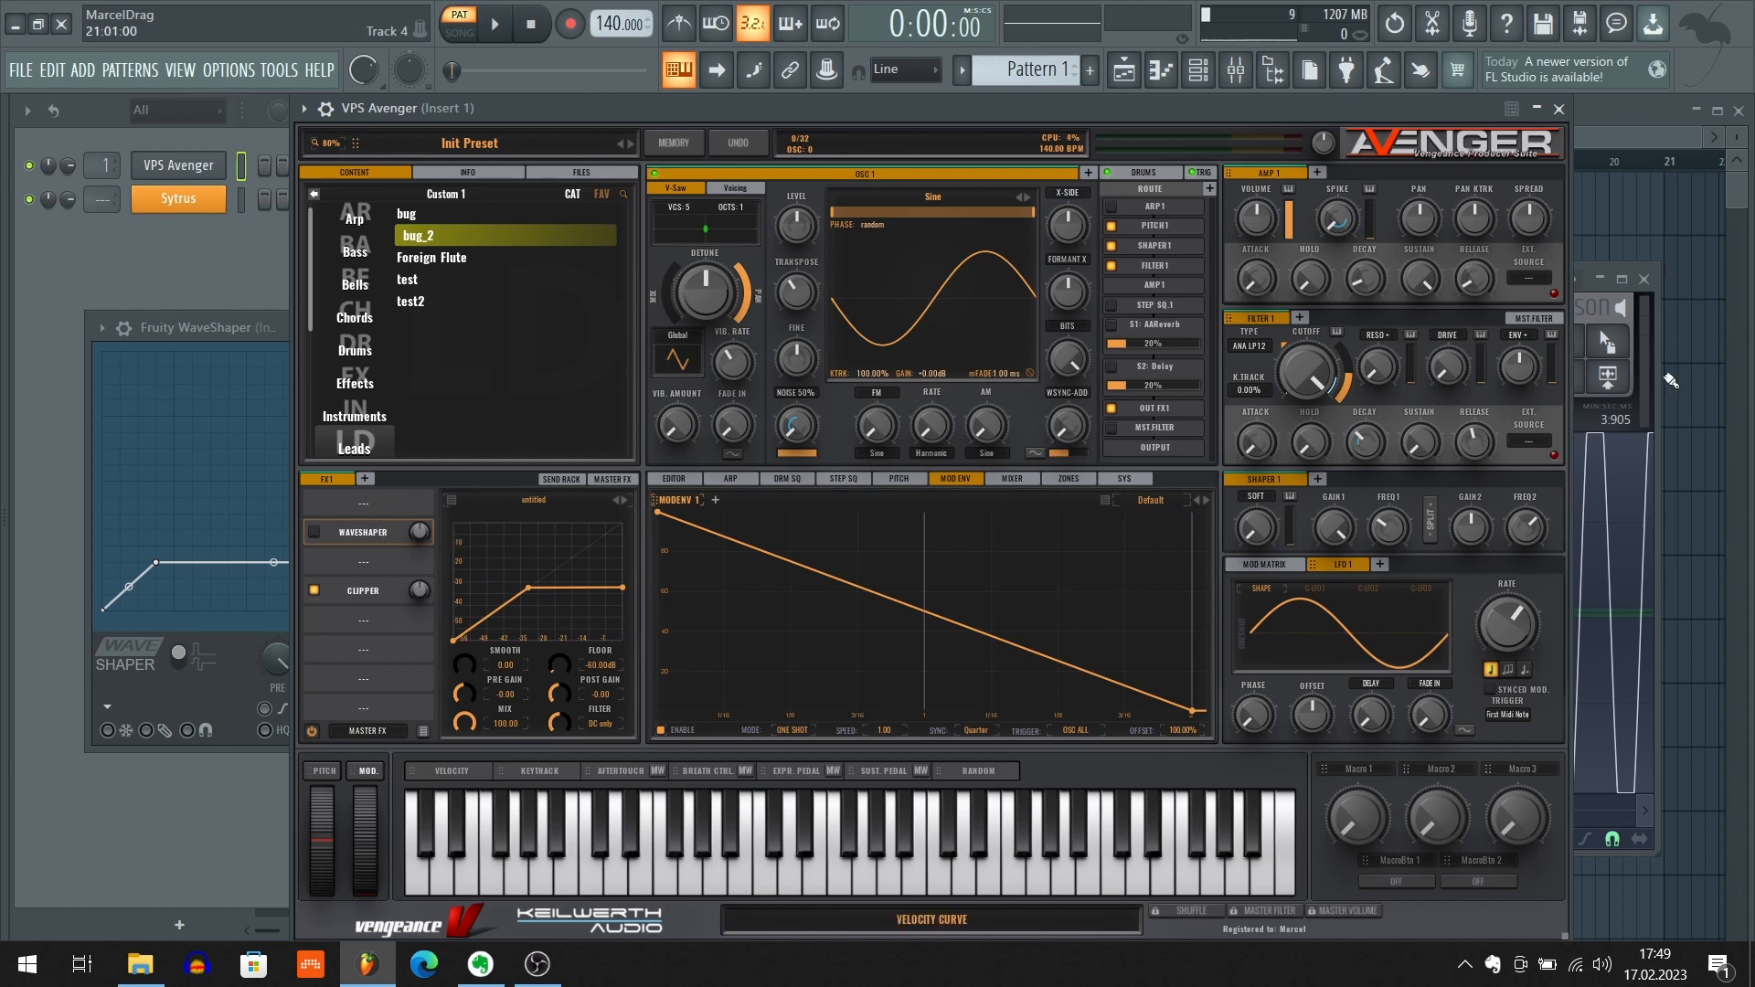
Clear the recording in Edison and bypass Fruity WaveShaper on mixer Insert 1
click(1646, 403)
key(Delete)
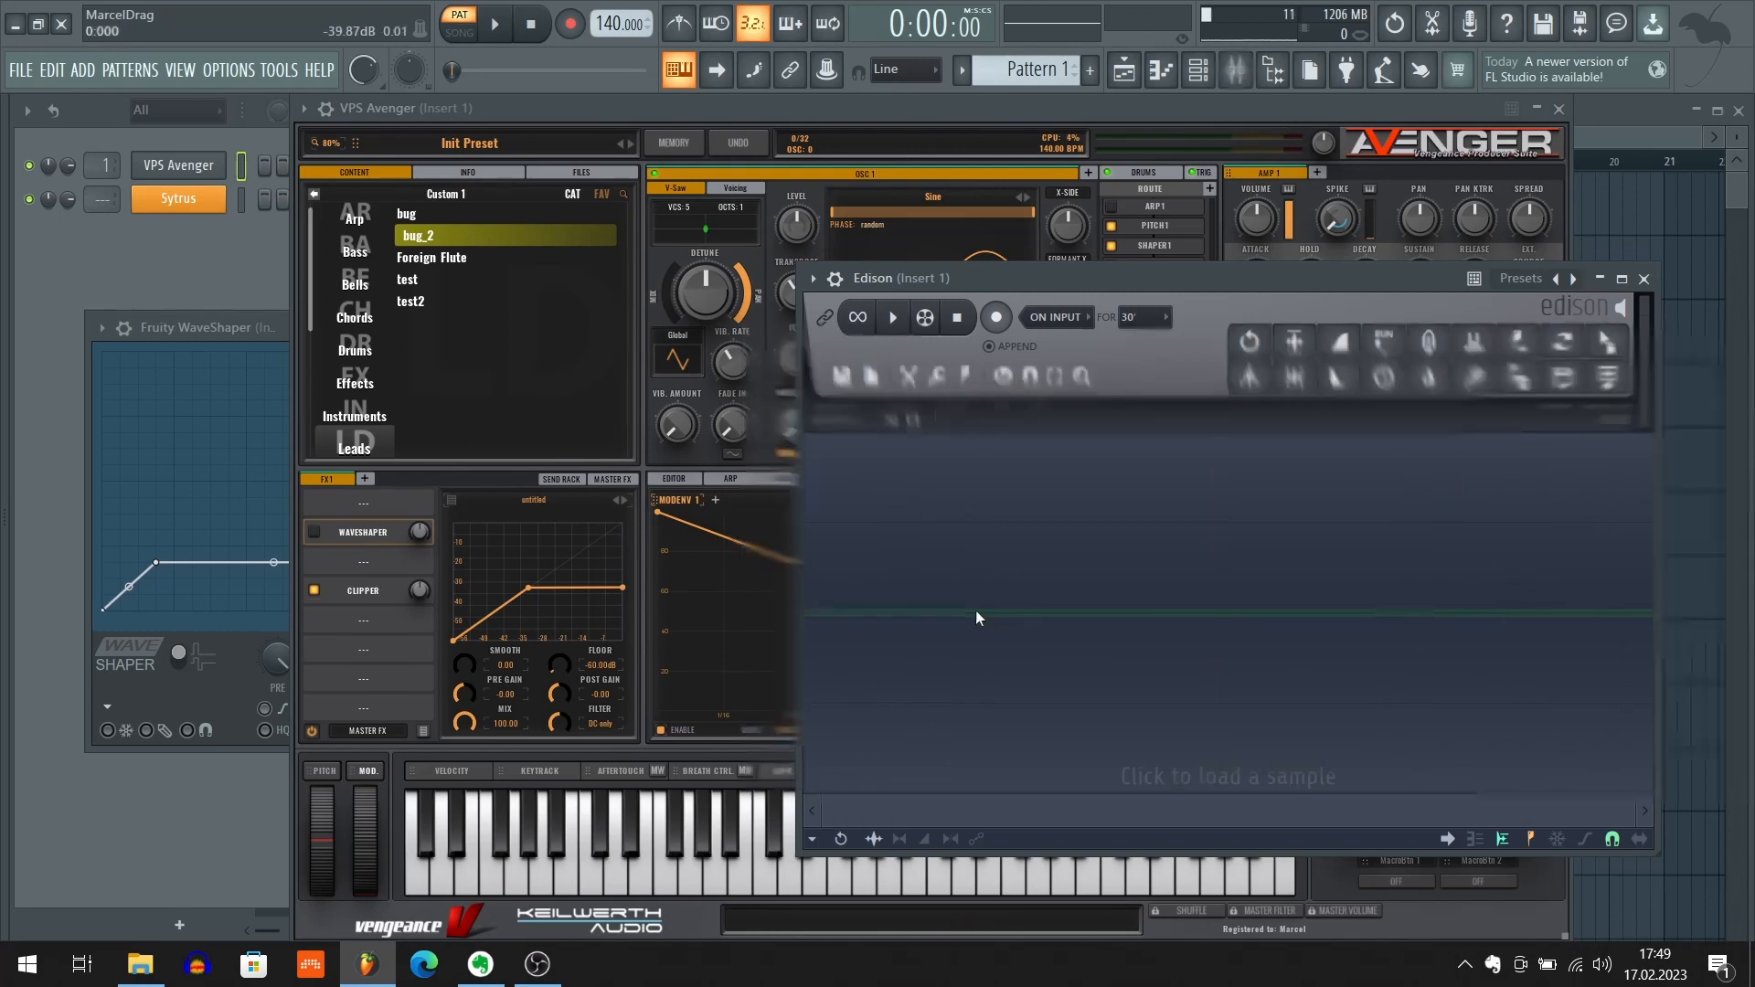
key(F9)
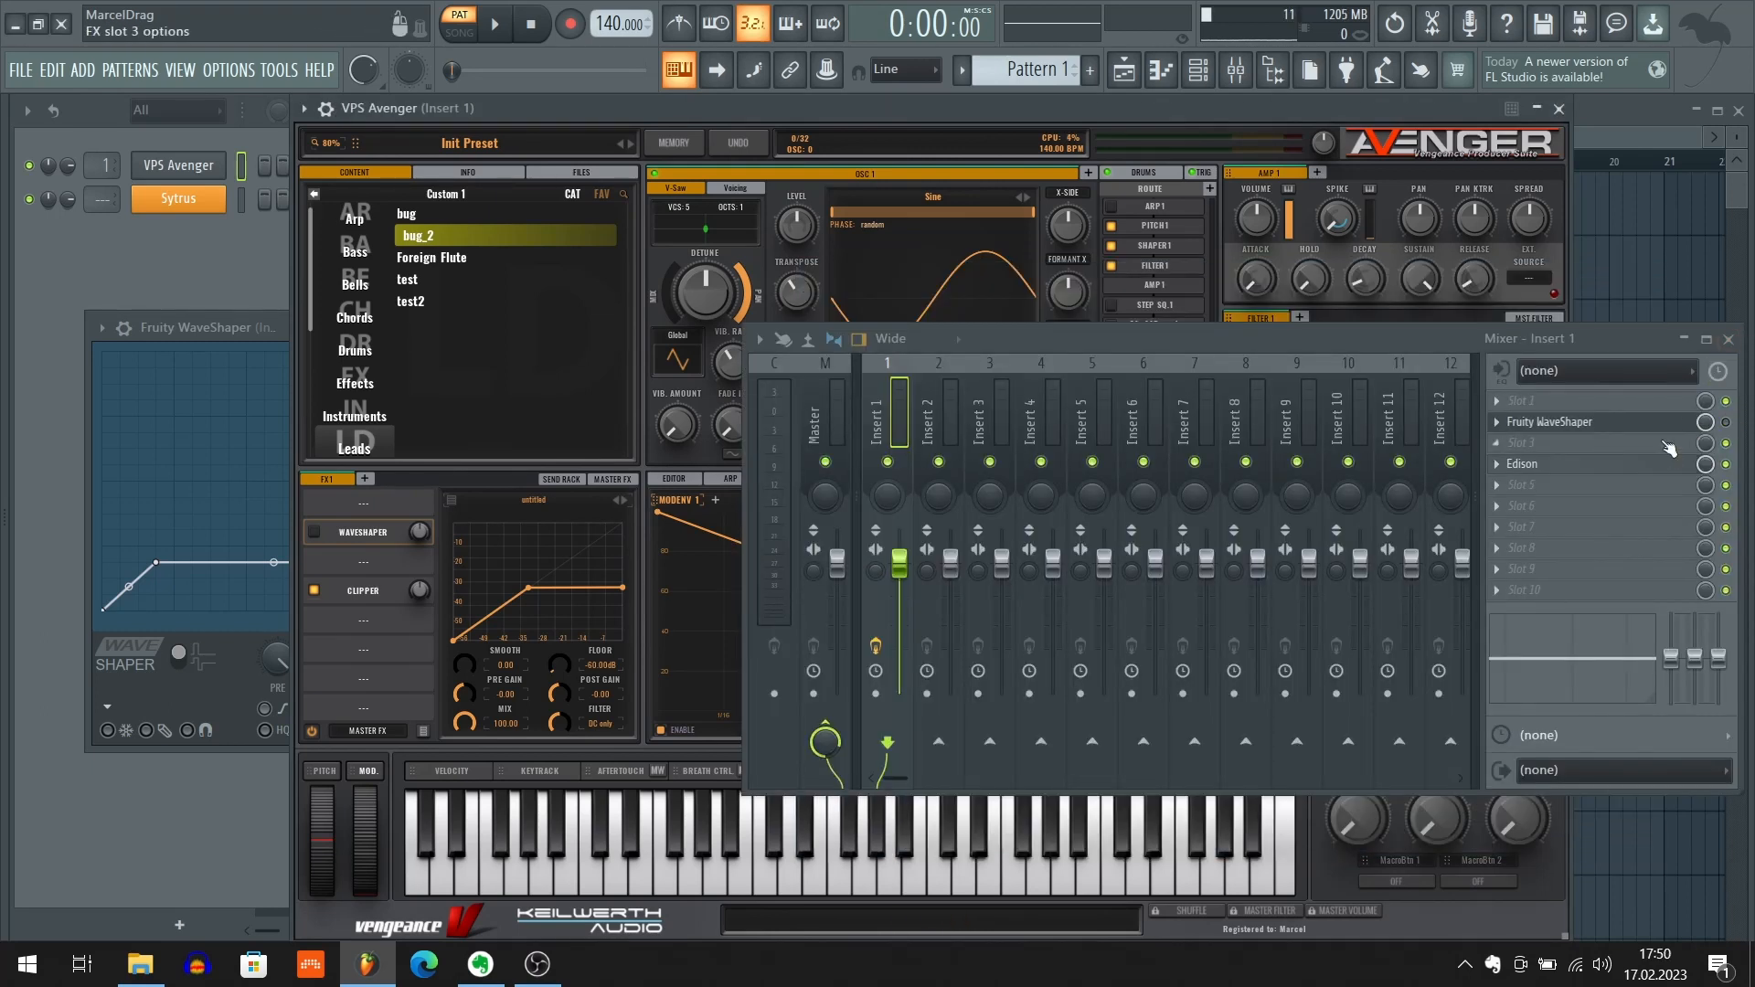
key(F9)
Close the Fruity WaveShaper window and move Avenger and Edison apart so both can be seen
click(1163, 119)
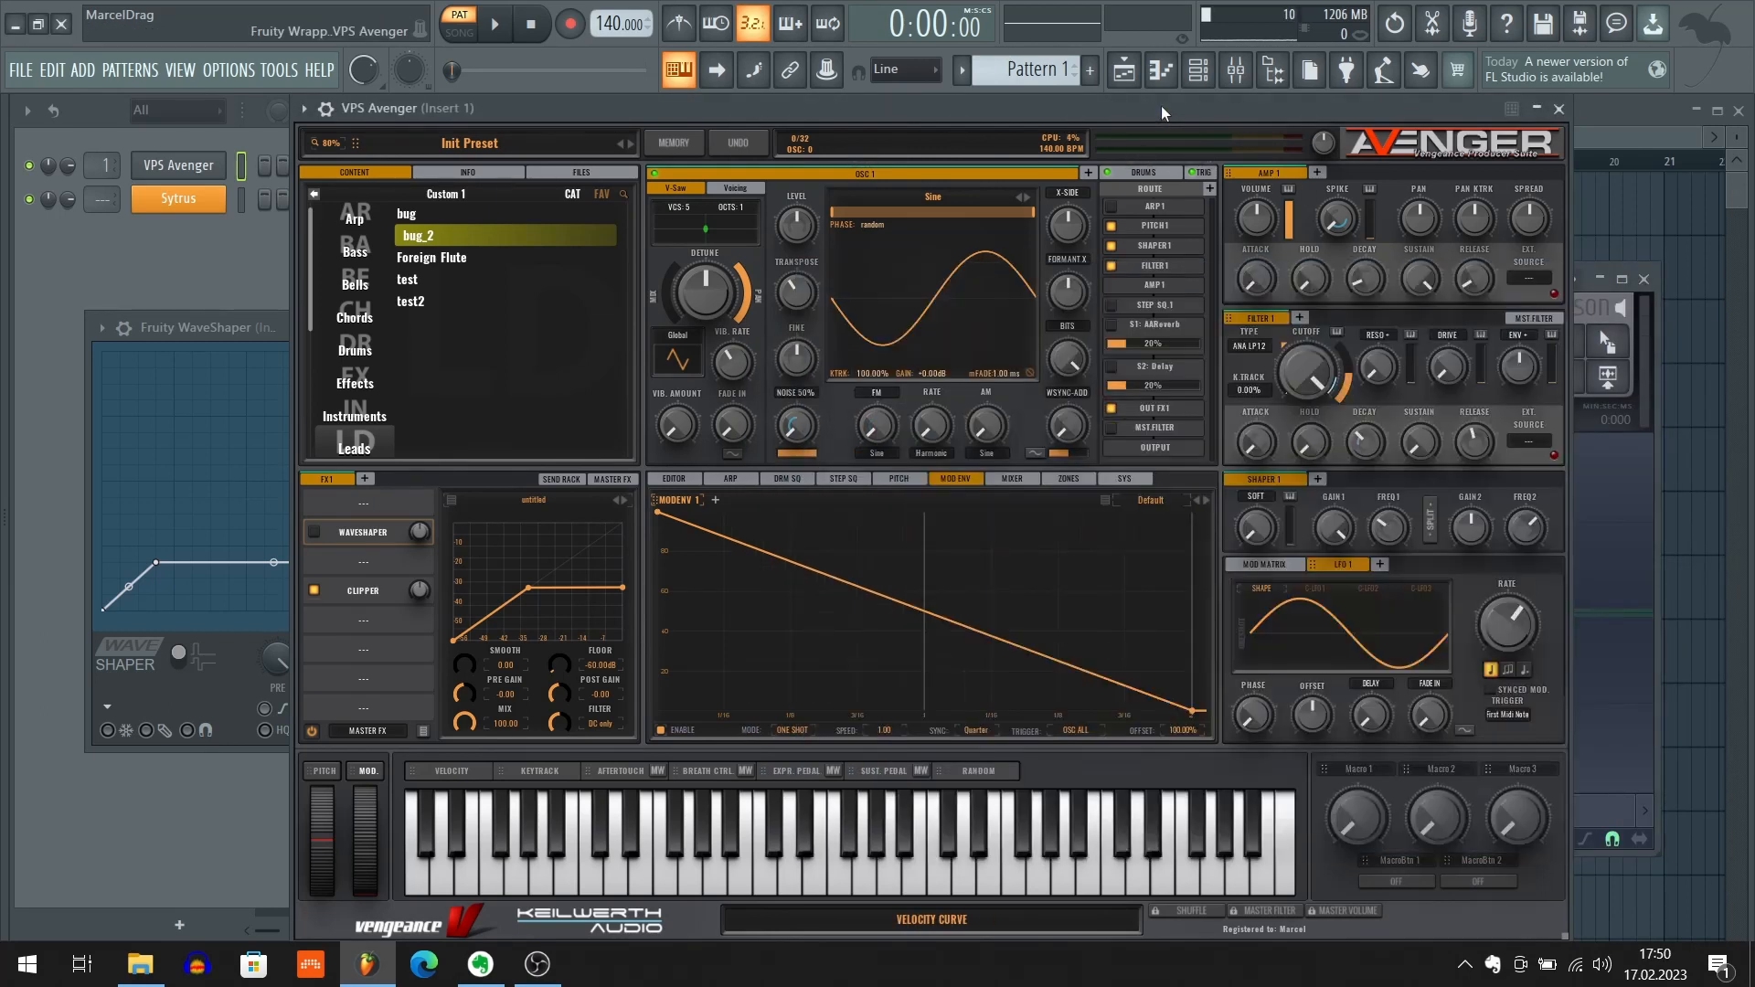
click(198, 387)
click(435, 313)
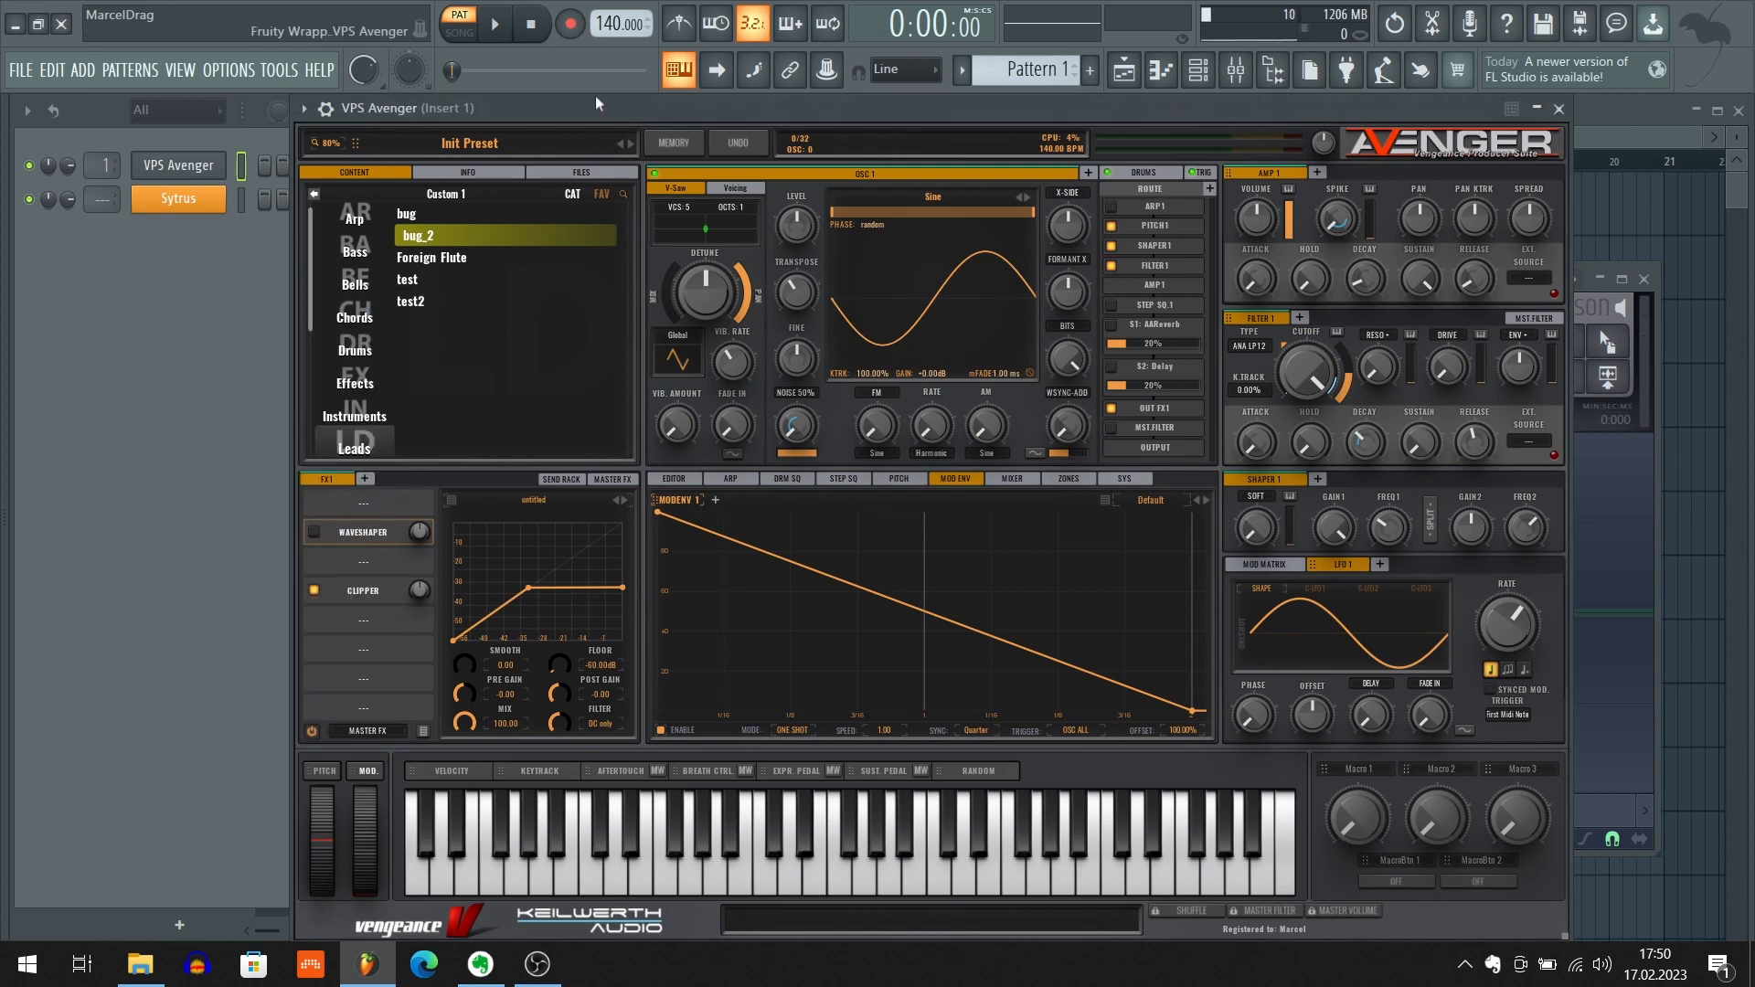
drag(601, 114, 322, 111)
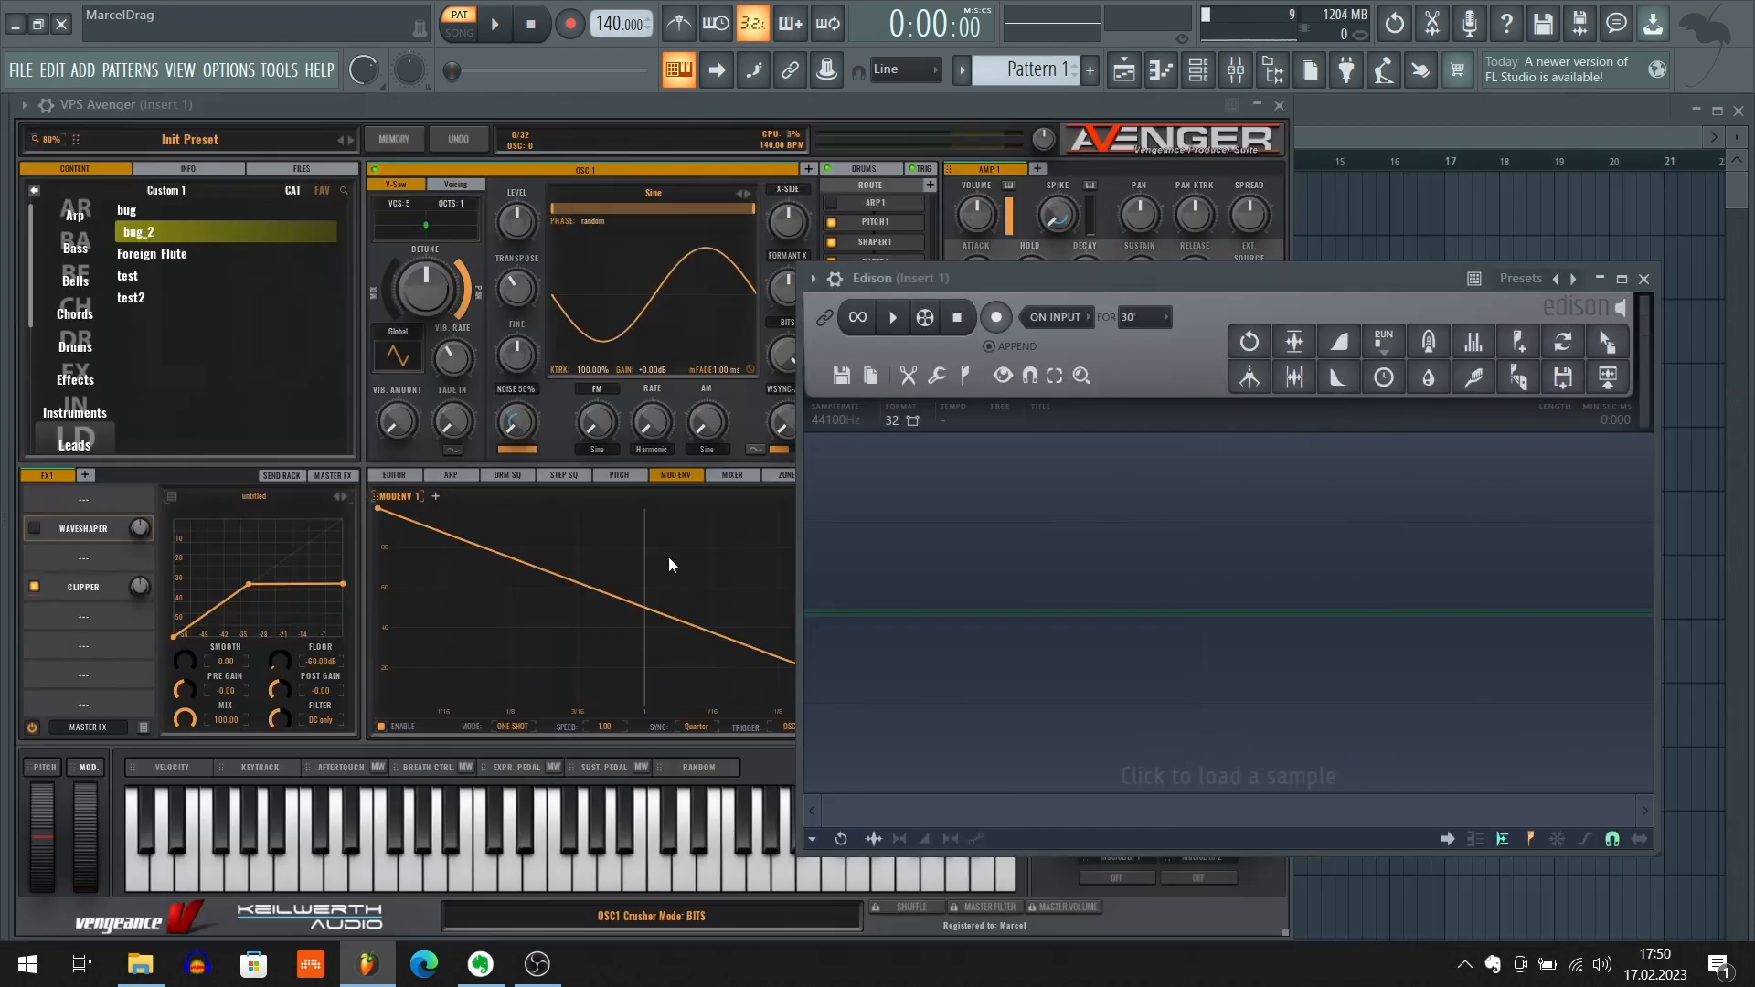
drag(946, 279, 997, 291)
click(842, 111)
With Avenger's Waveshaper enabled, play C4, C5 and a higher note so Edison records all three
key(z)
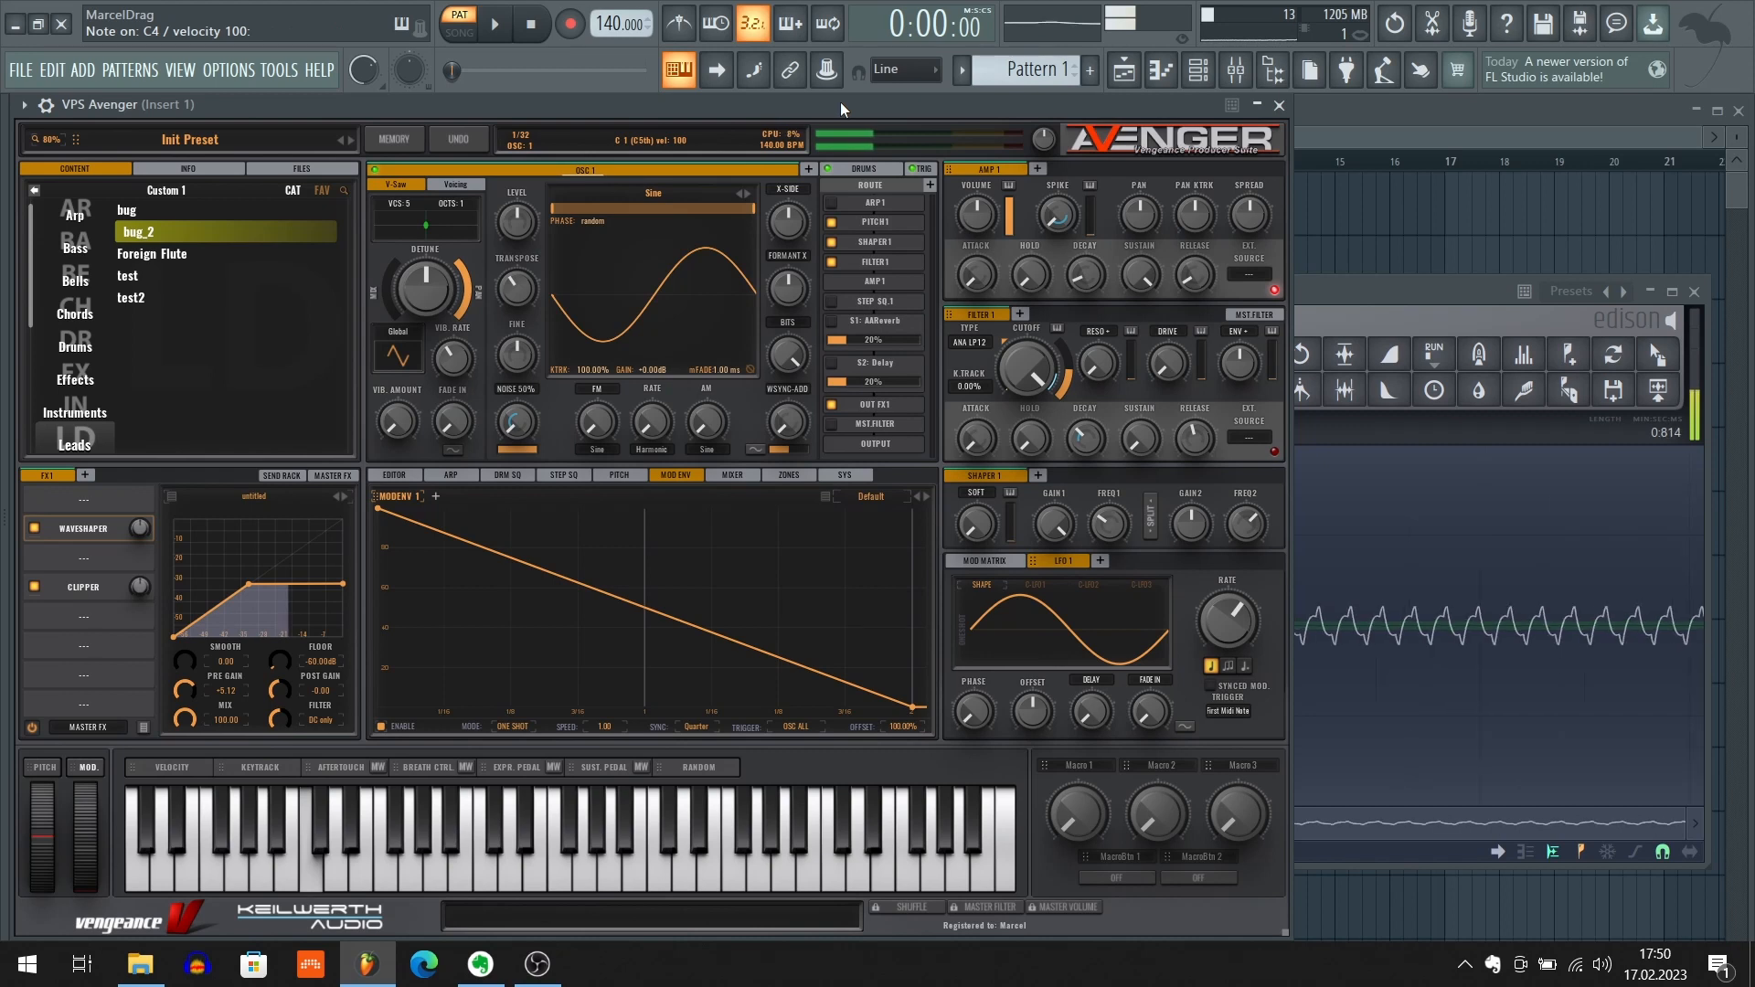
key(q)
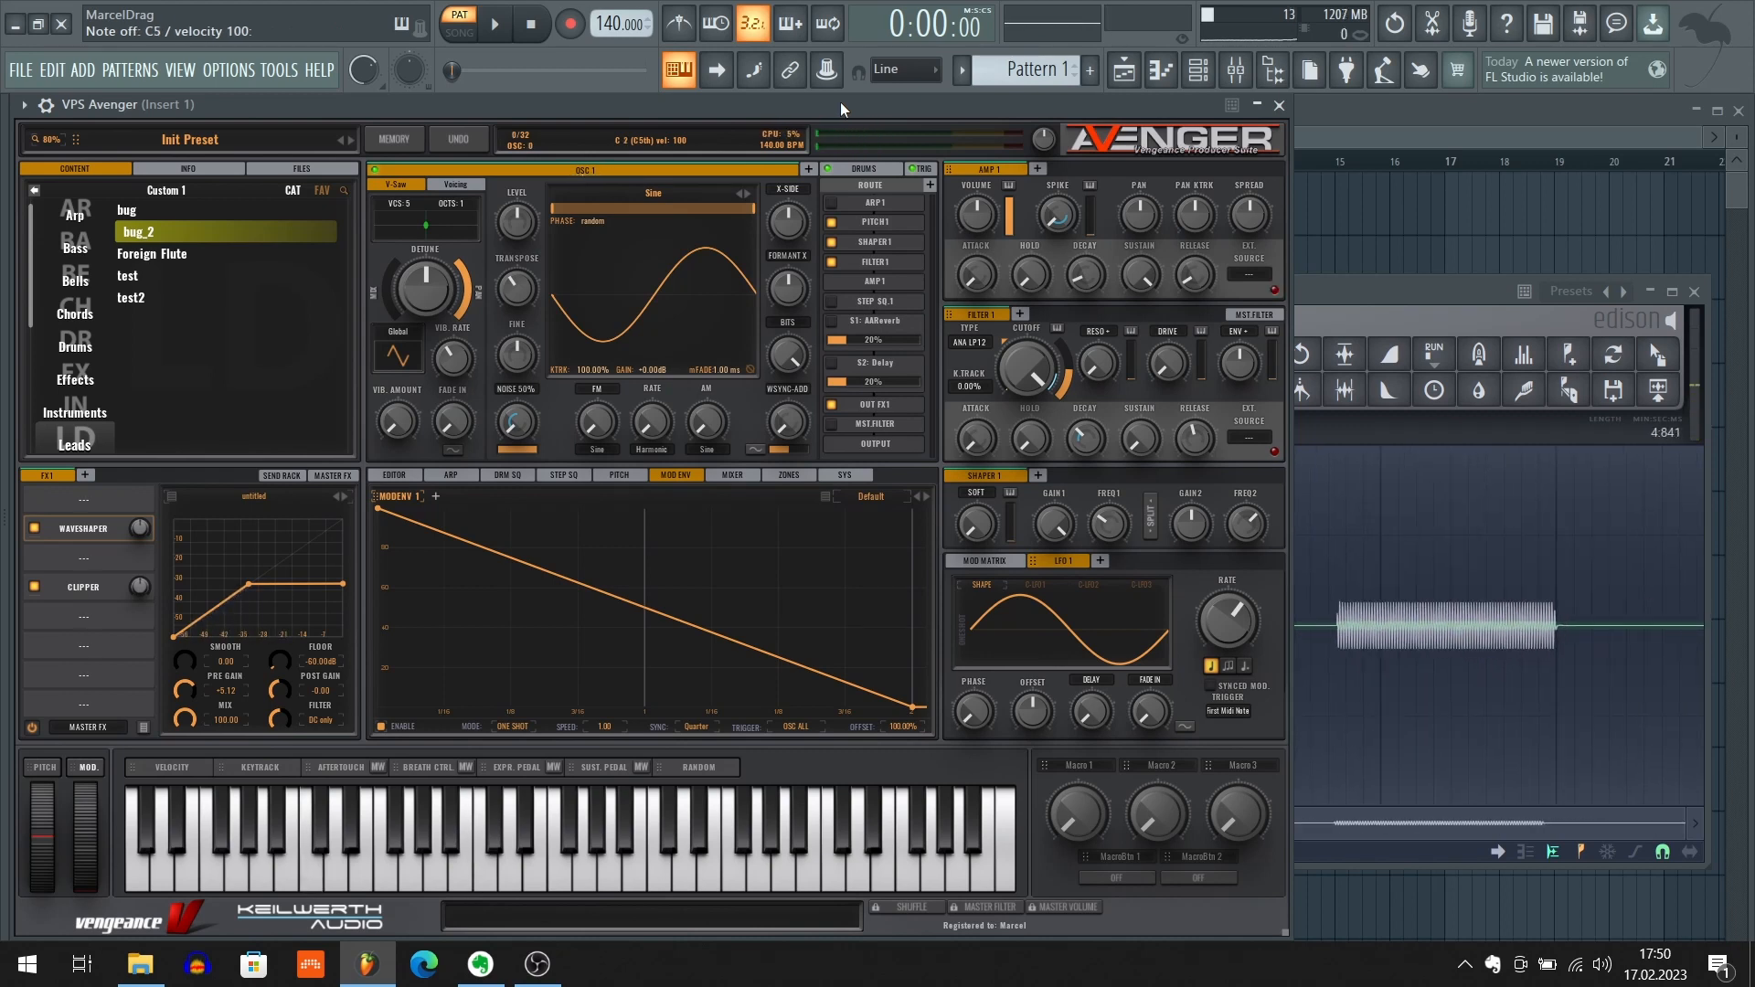
key(i)
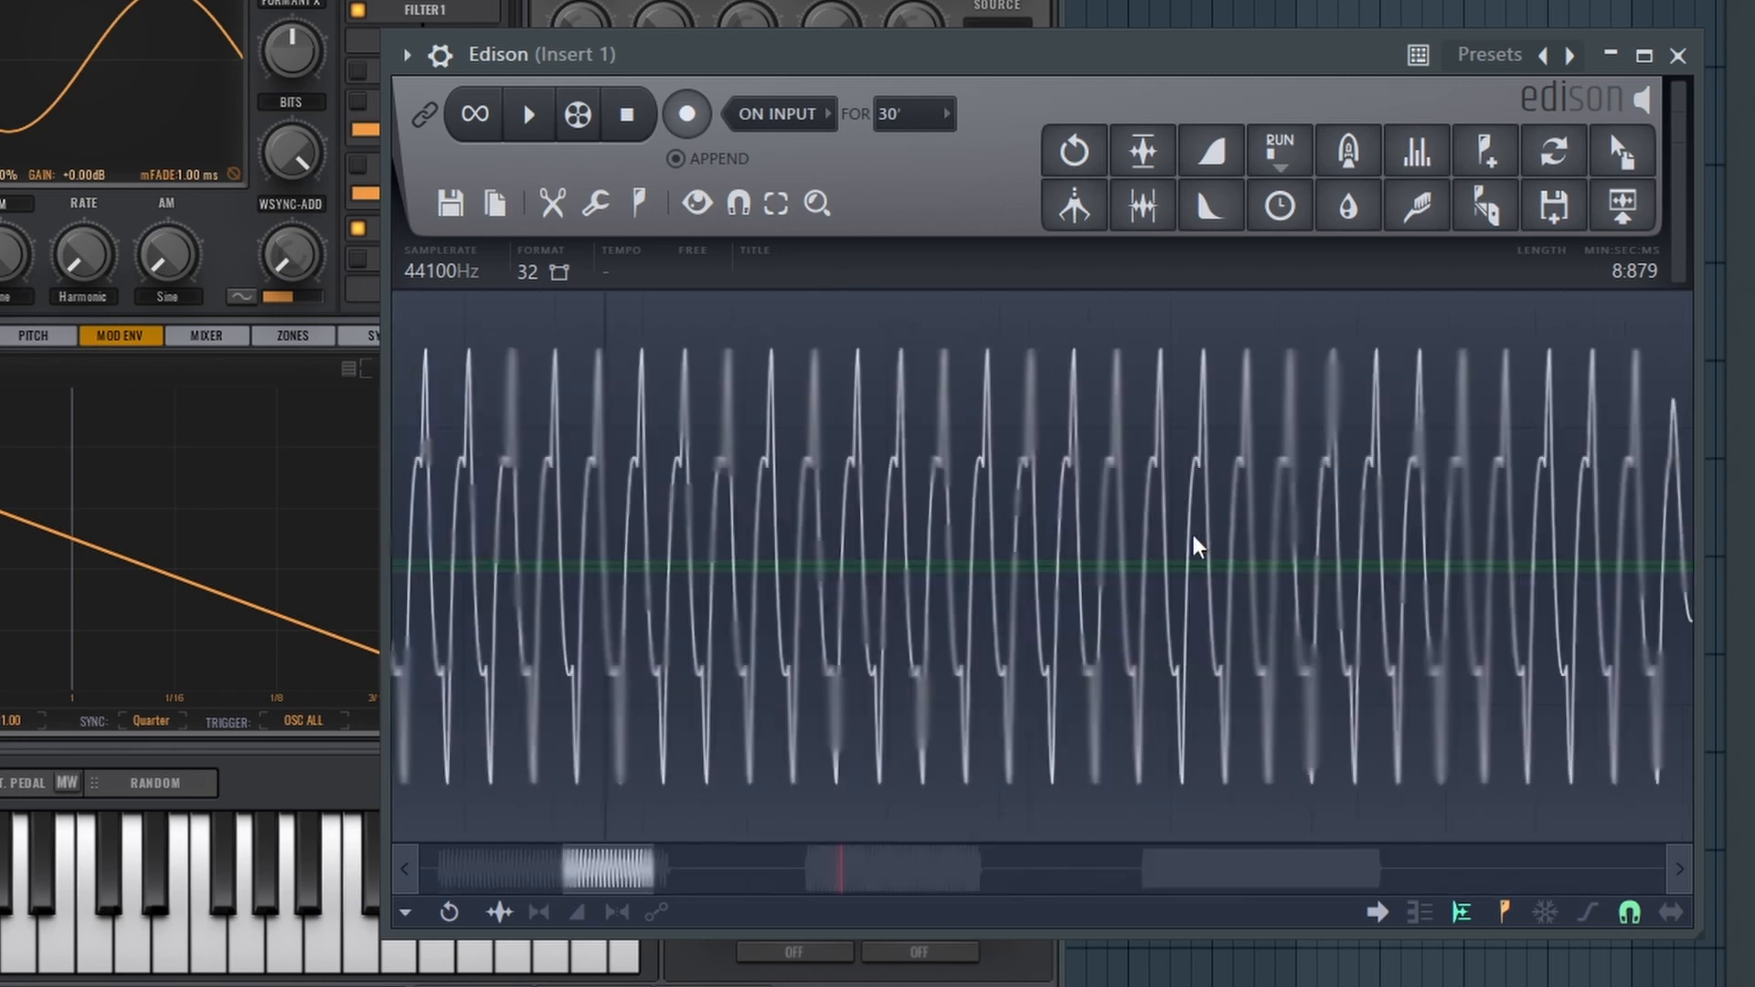
Examine the wave cycles of the lowest and highest recorded notes in Edison and compare their shapes
scroll(1195, 537, up, 3)
drag(626, 879, 1173, 834)
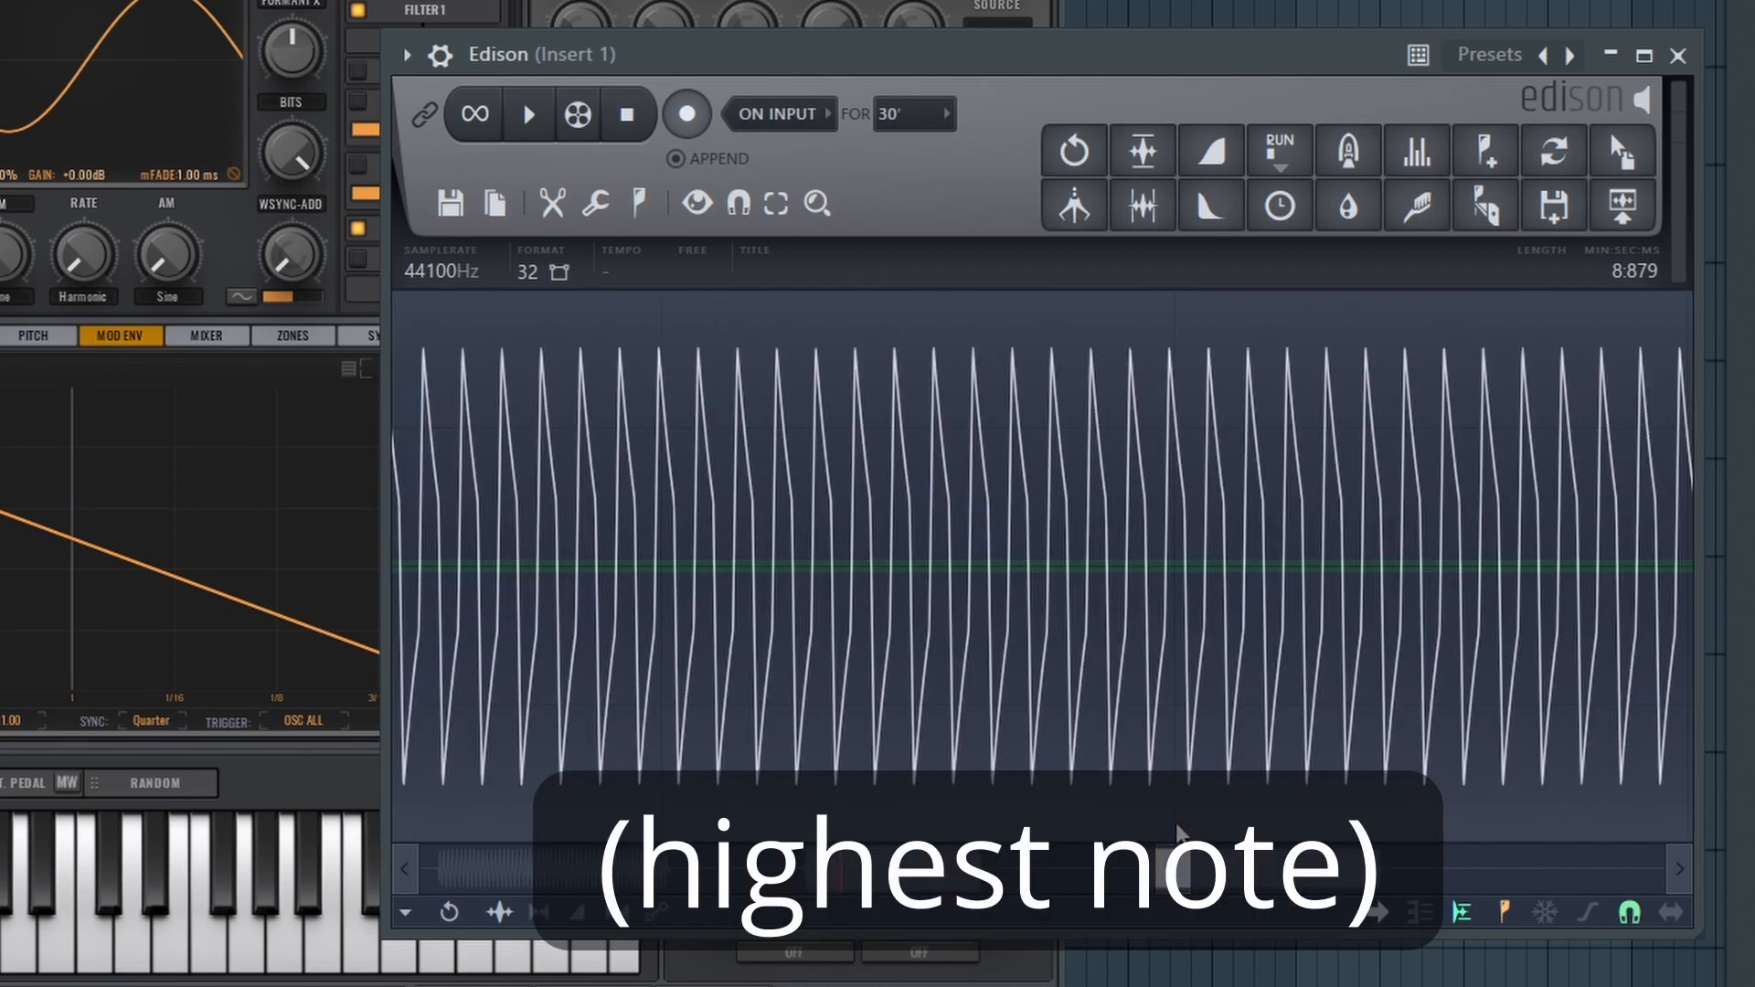
scroll(796, 613, up, 2)
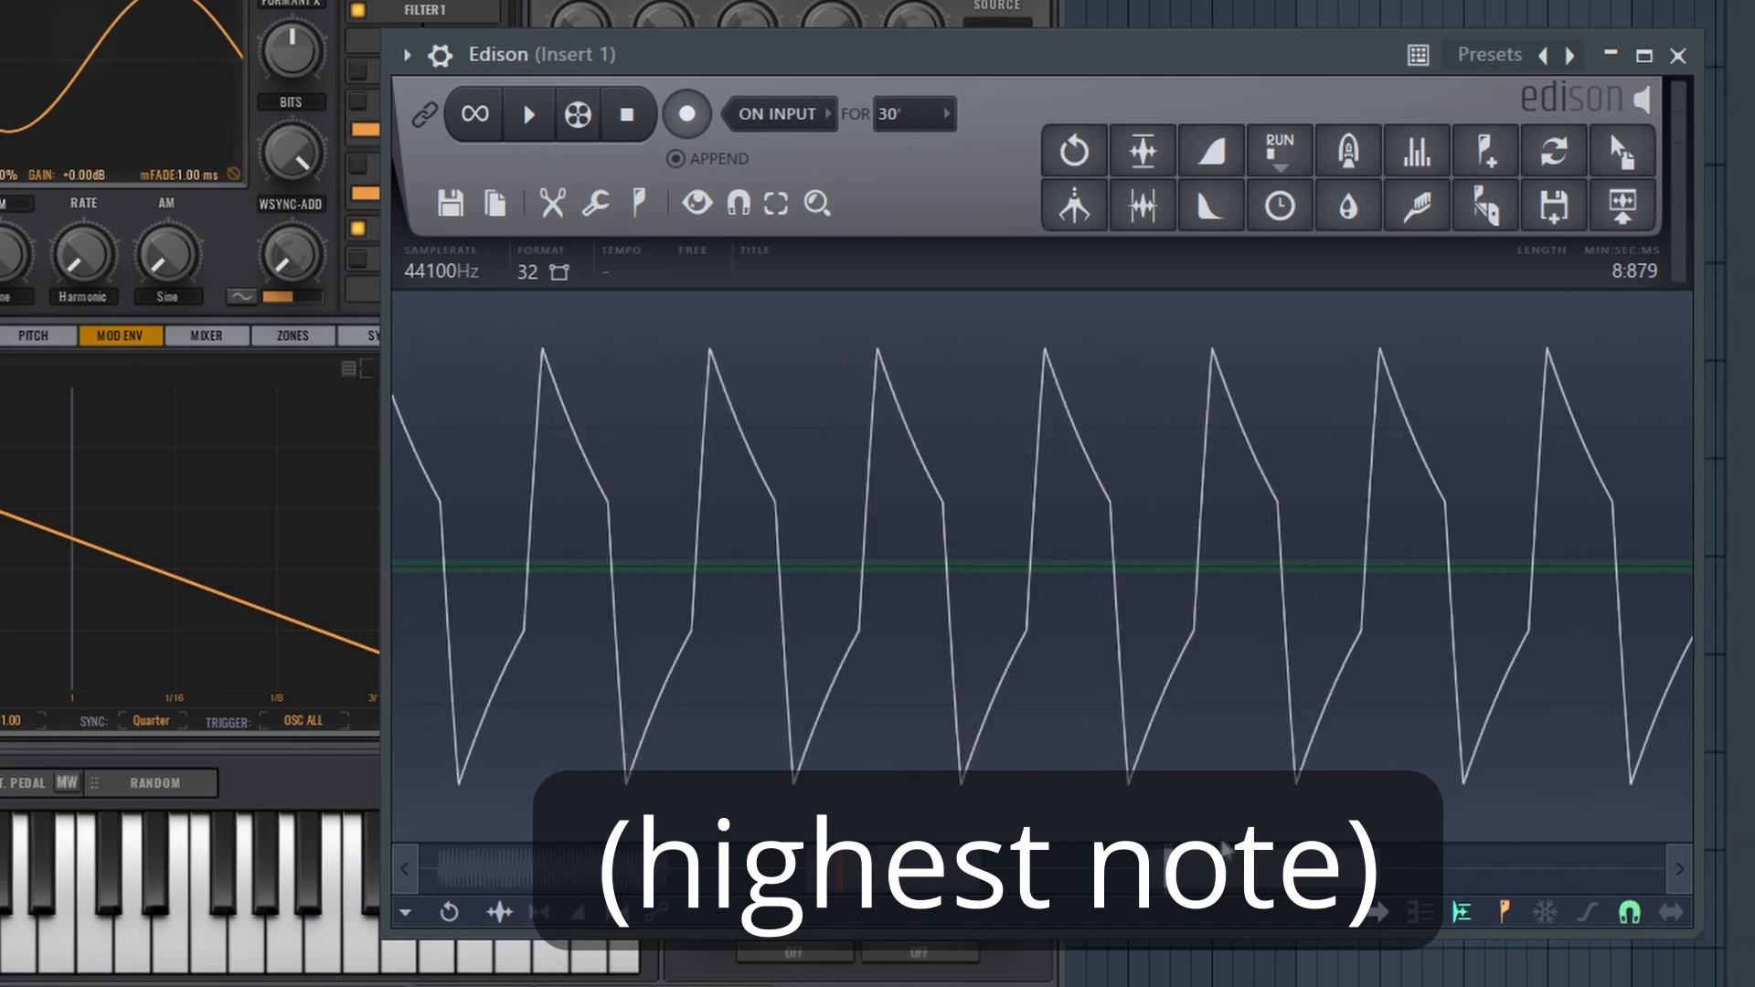
drag(1173, 868, 668, 874)
scroll(757, 568, down, 4)
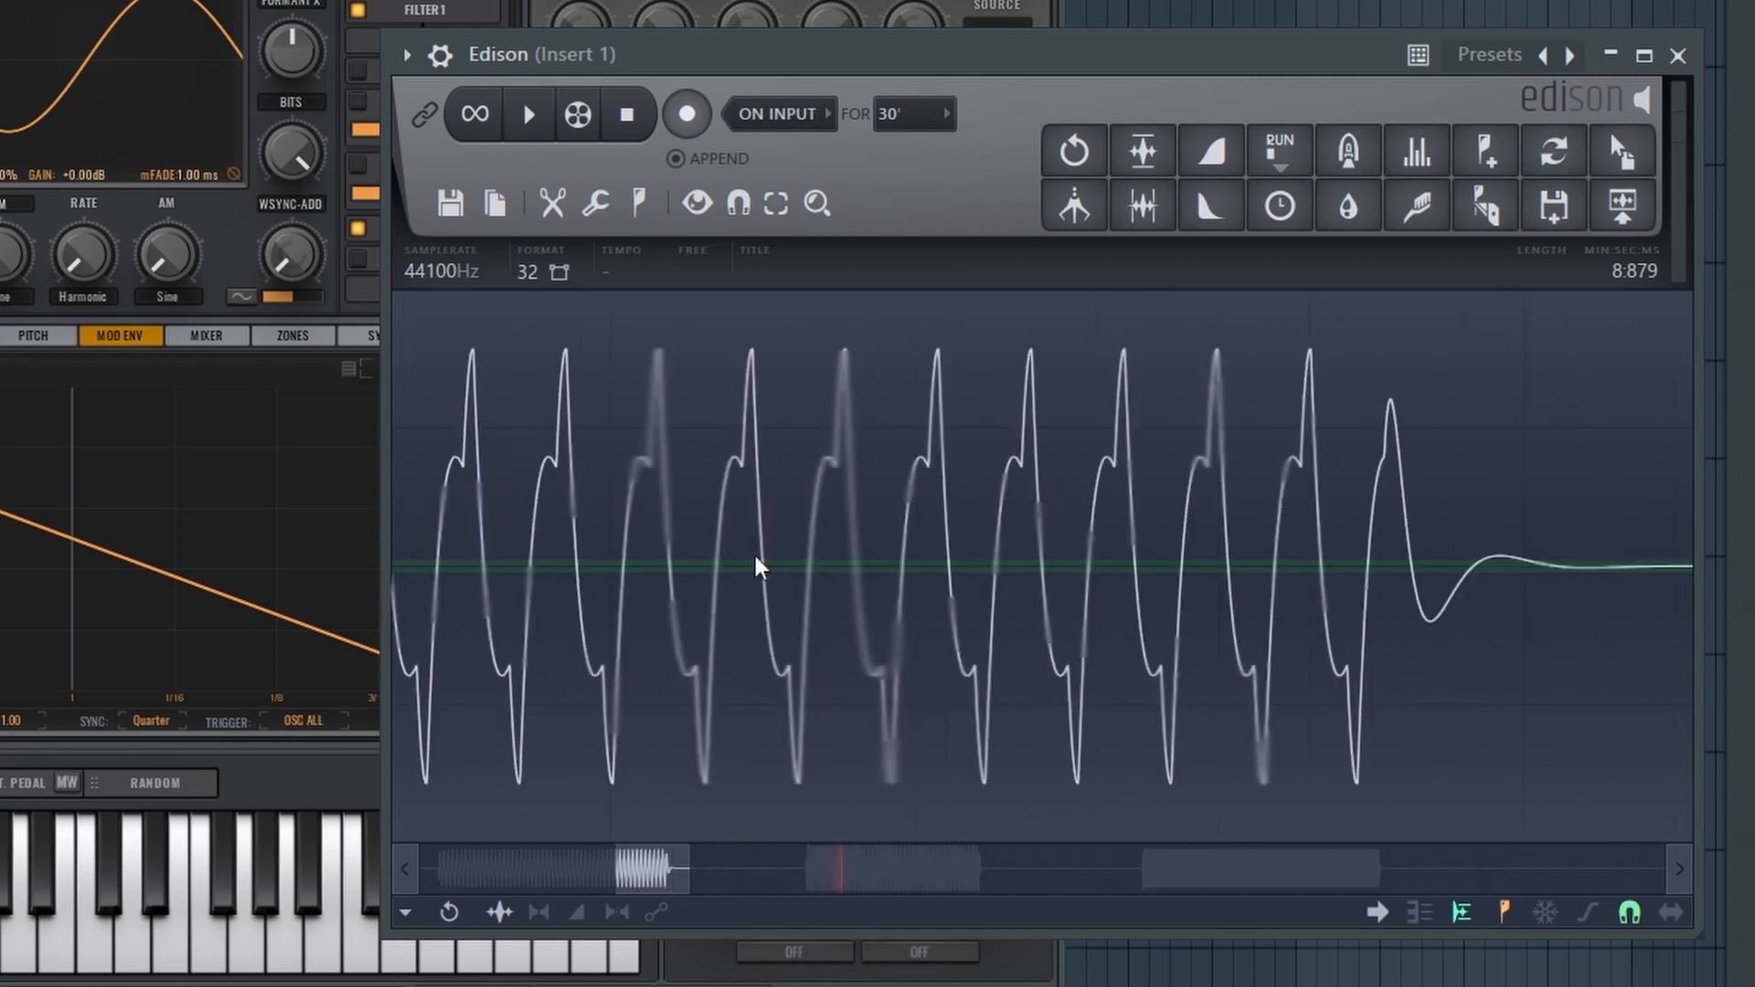
scroll(756, 568, down, 5)
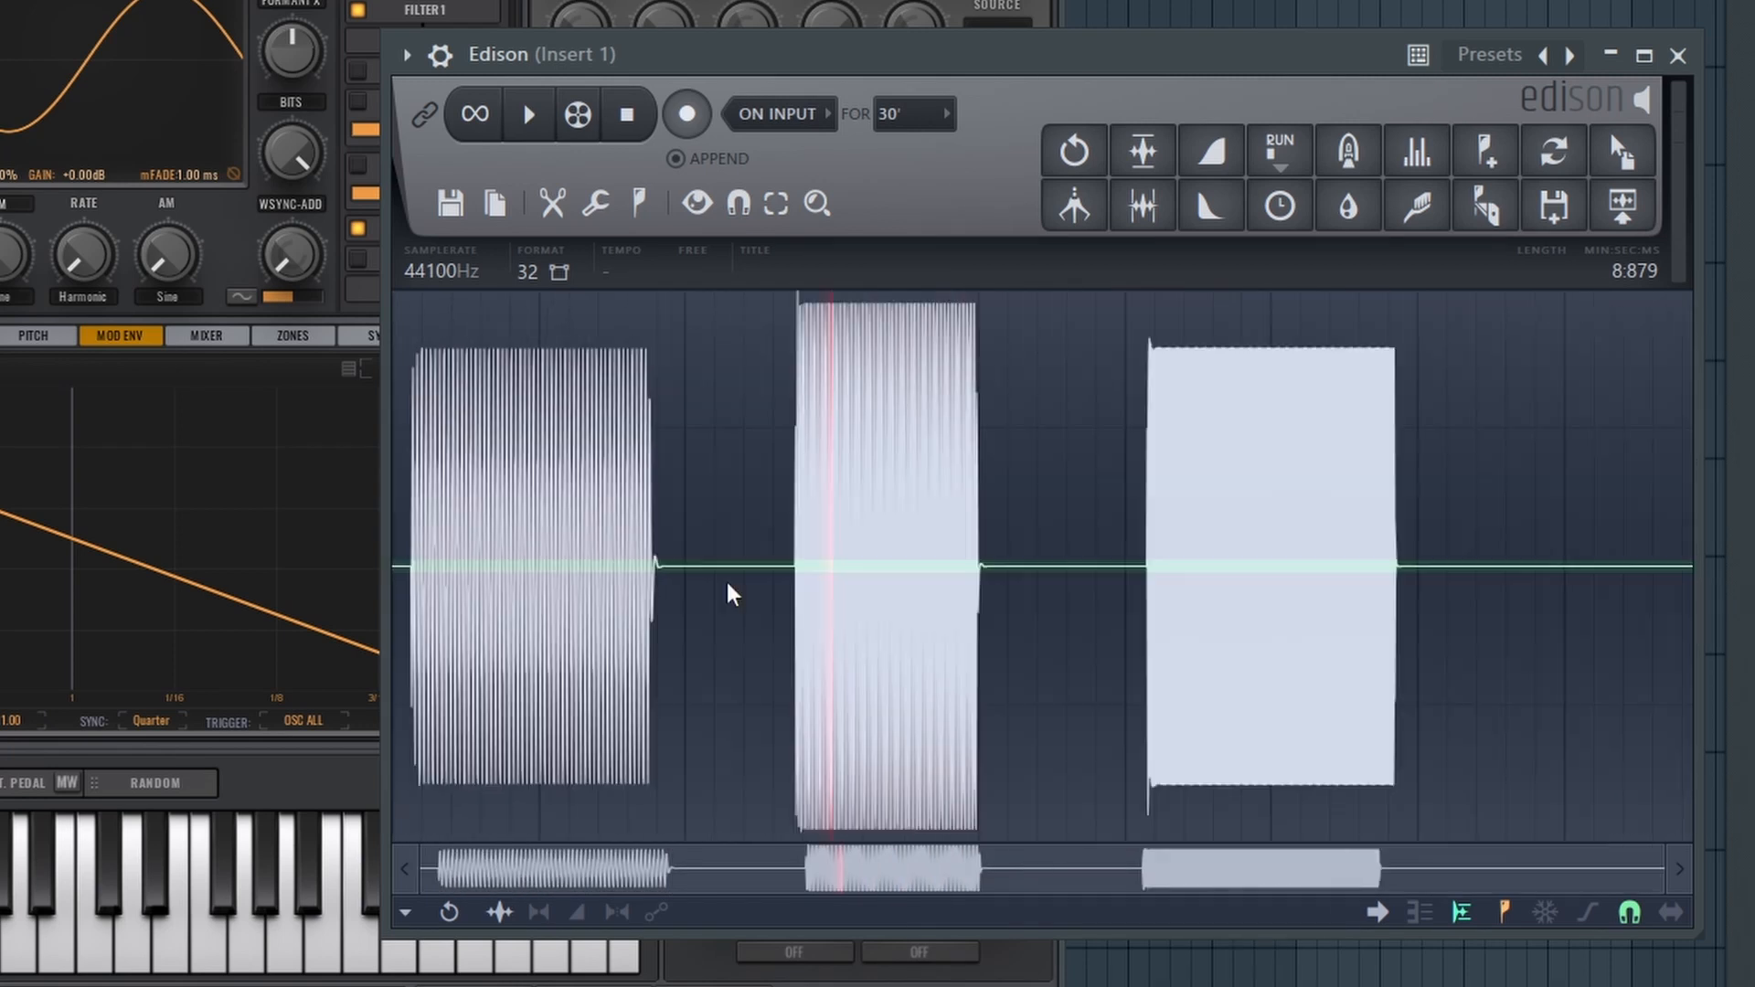
Delete the entire recording in Edison and close its window
key(ctrl+a)
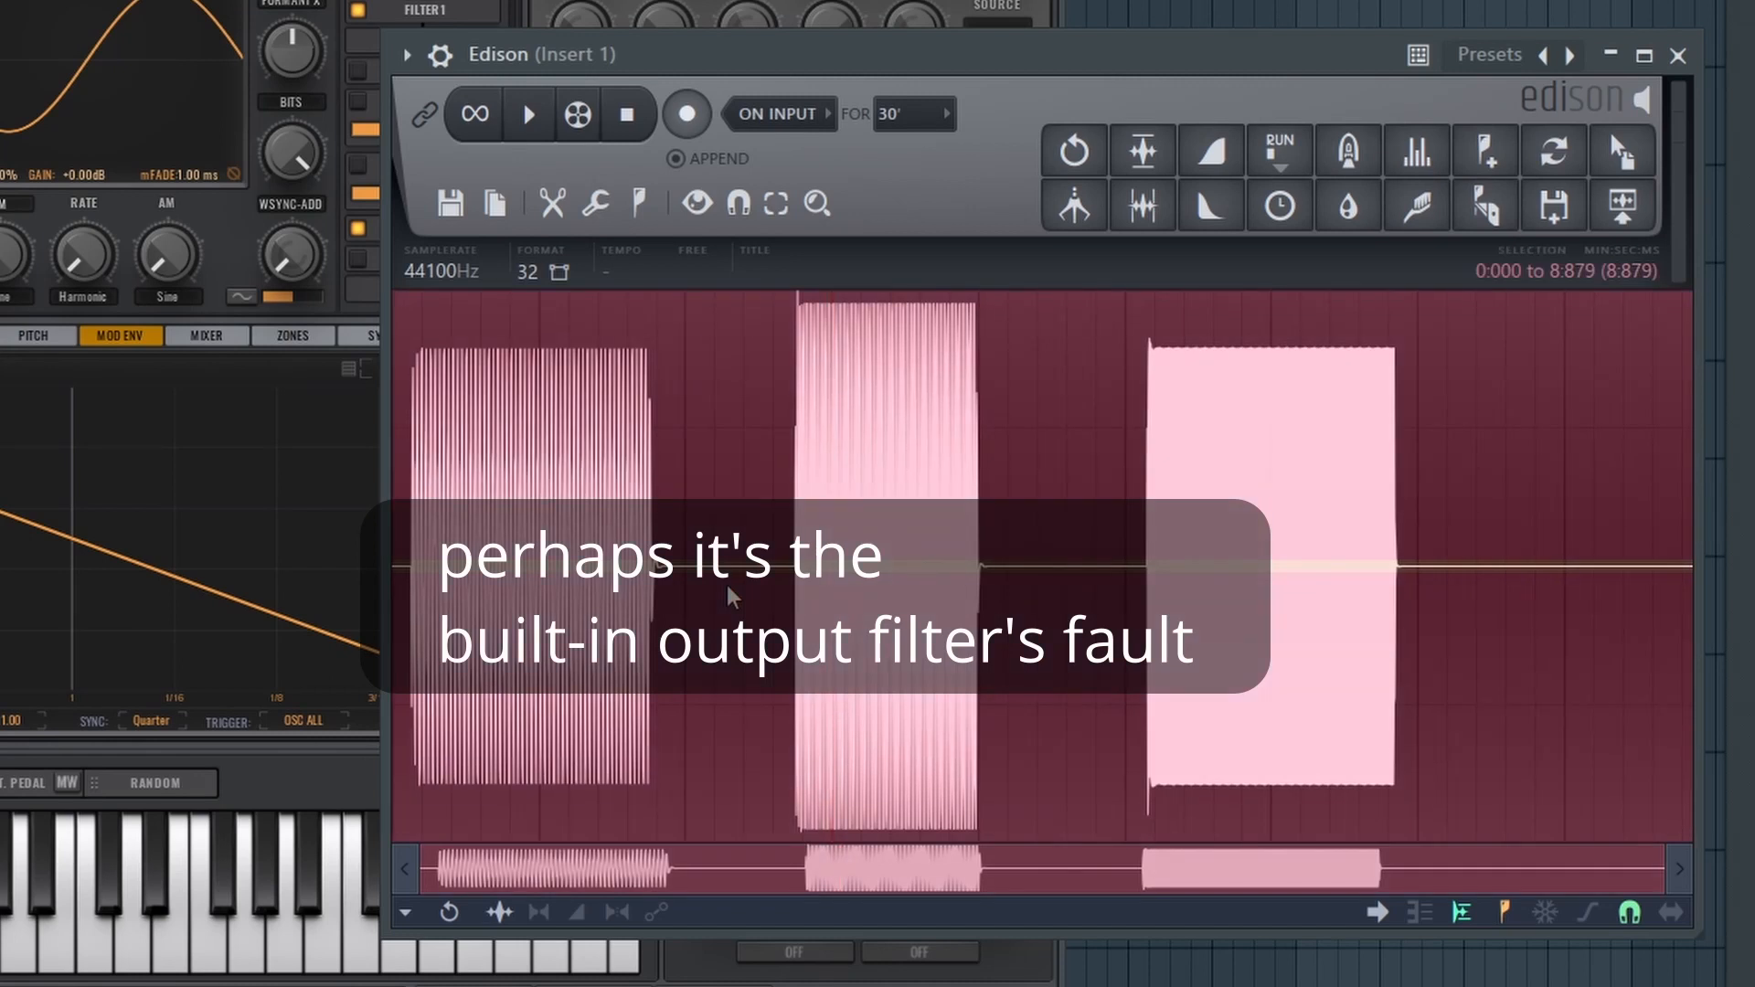
key(Delete)
click(1679, 55)
Remove Edison from mixer Insert 1 and open Fruity WaveShaper, placing its window clear of the mixer
key(F9)
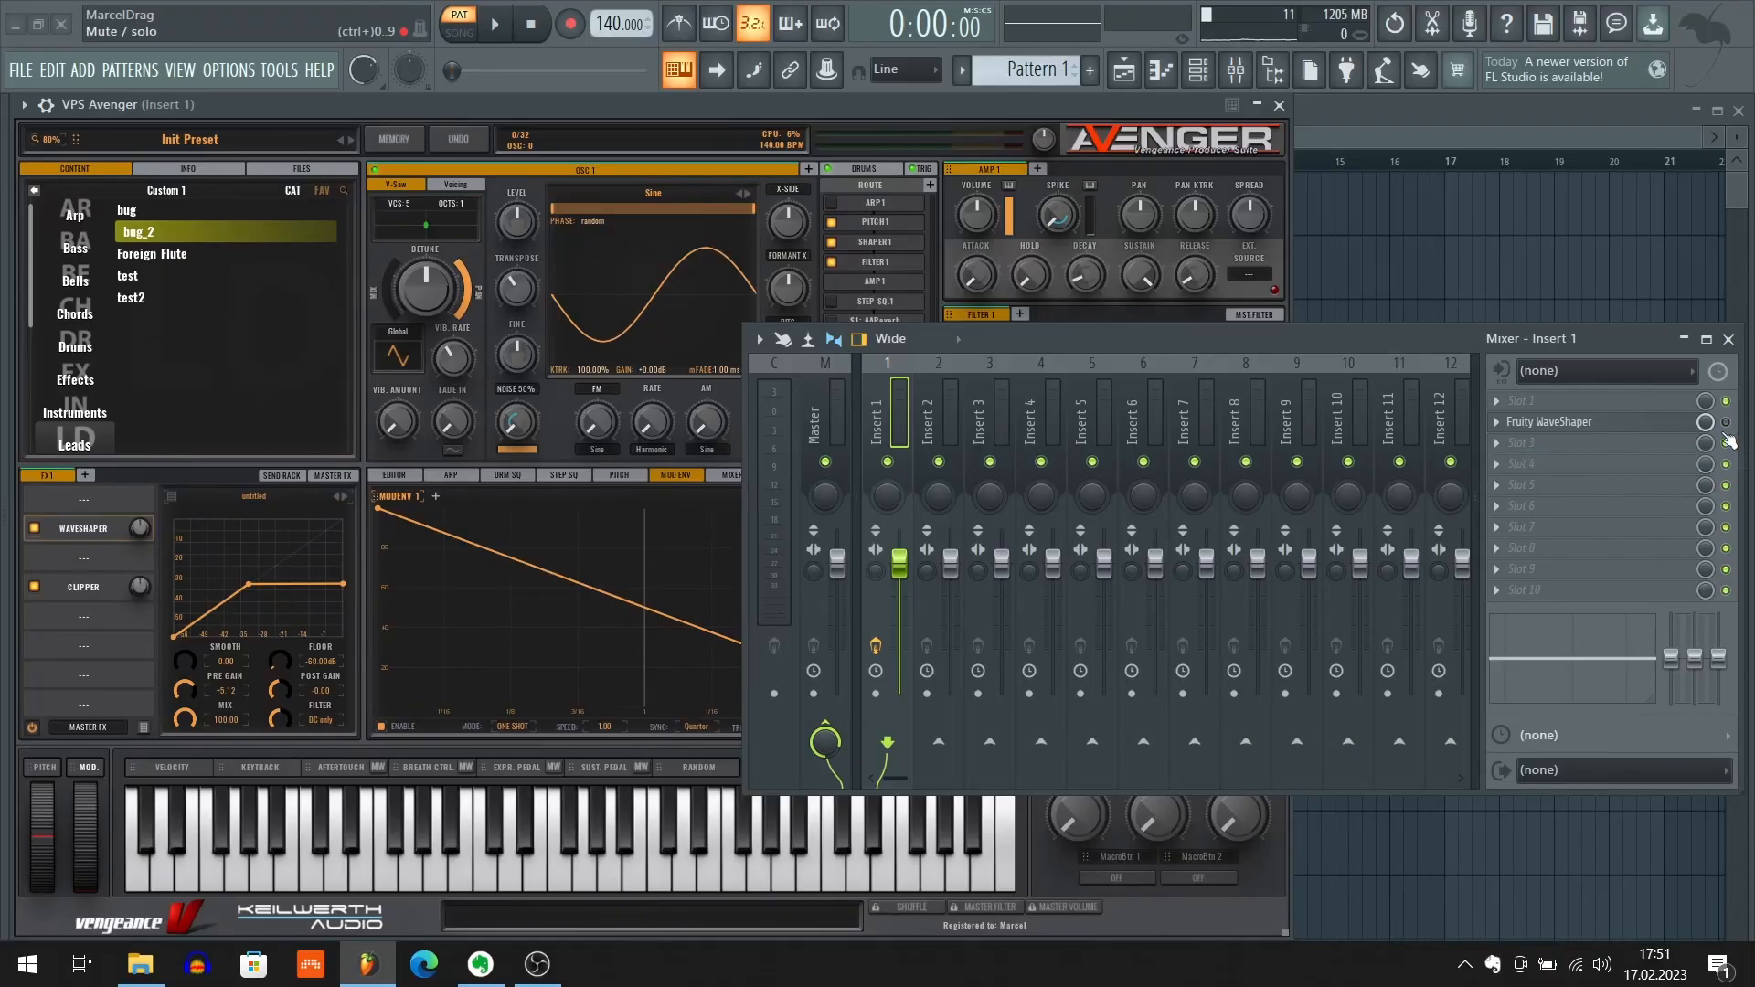
click(1572, 421)
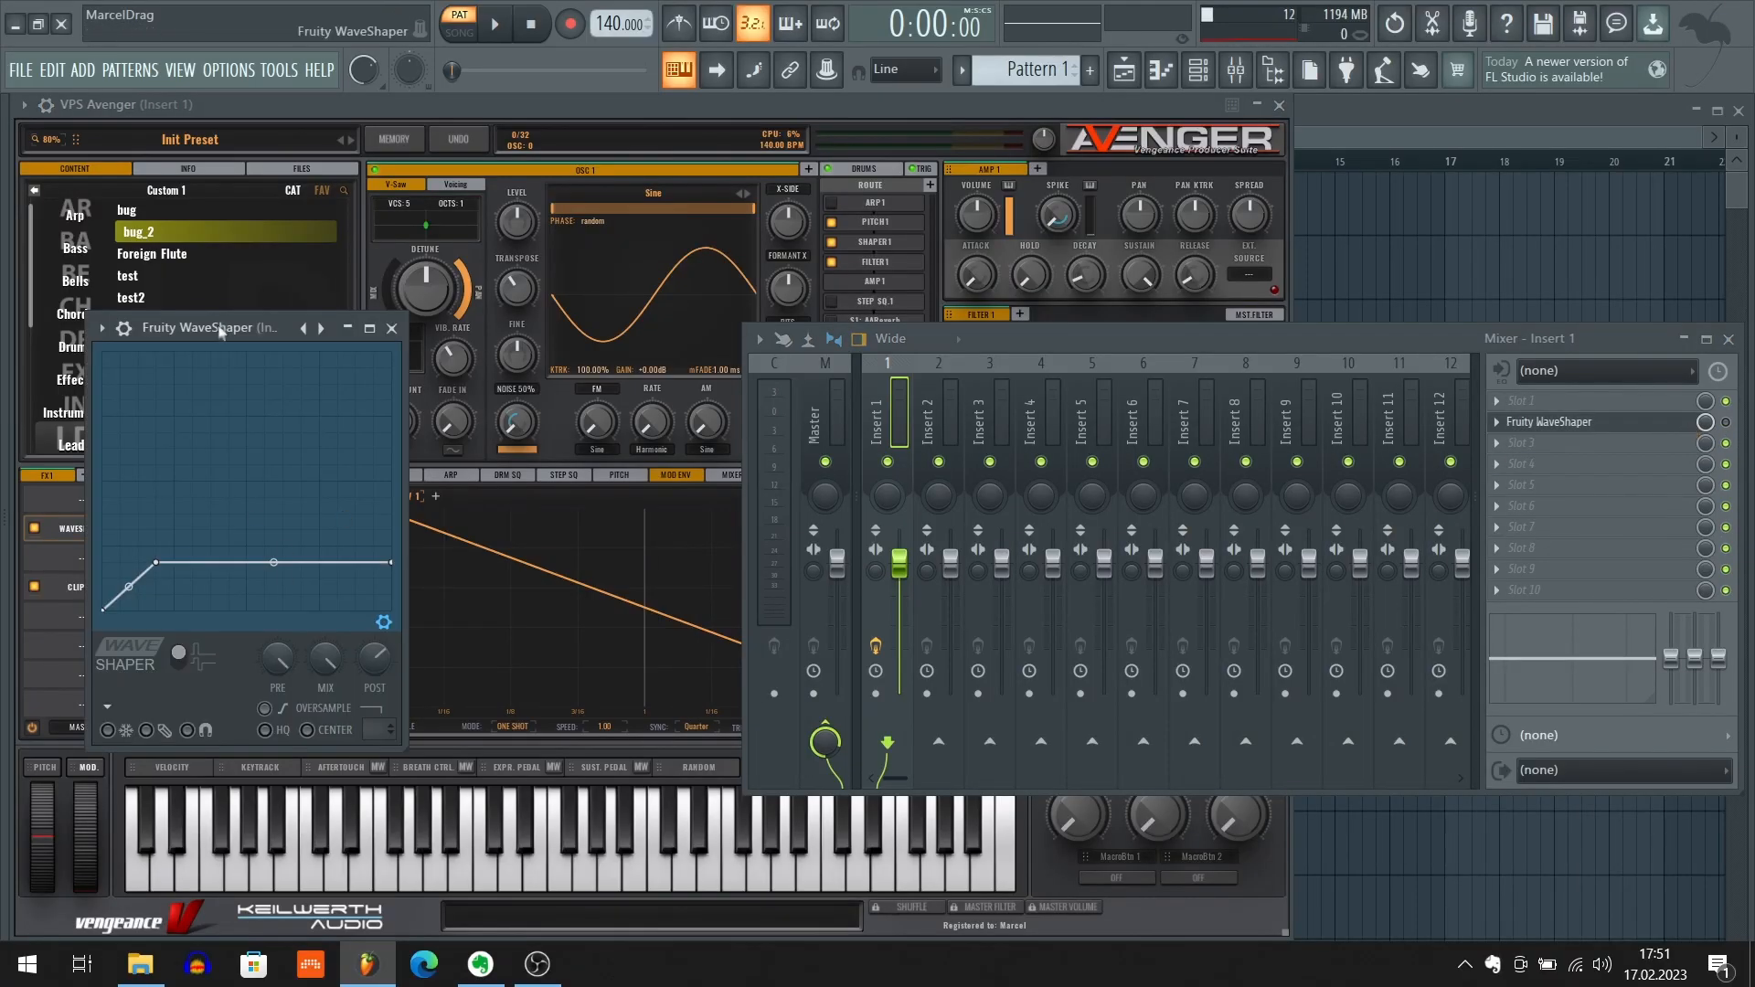
drag(219, 331, 328, 322)
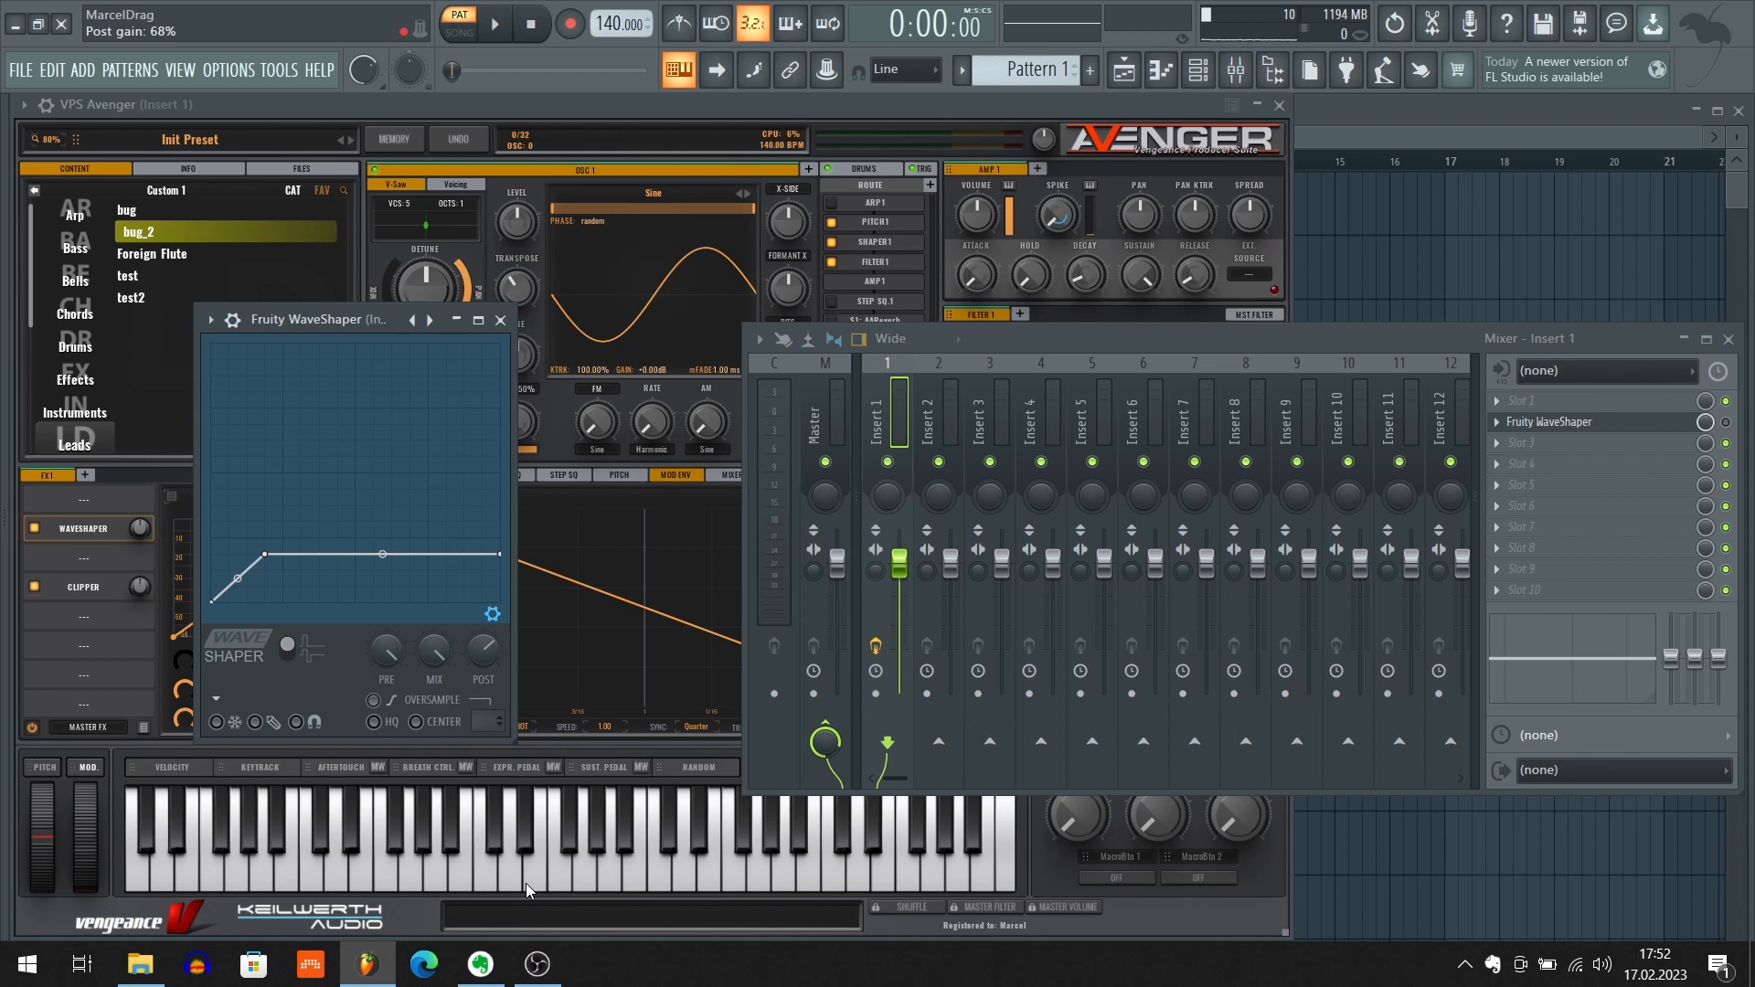
click(548, 967)
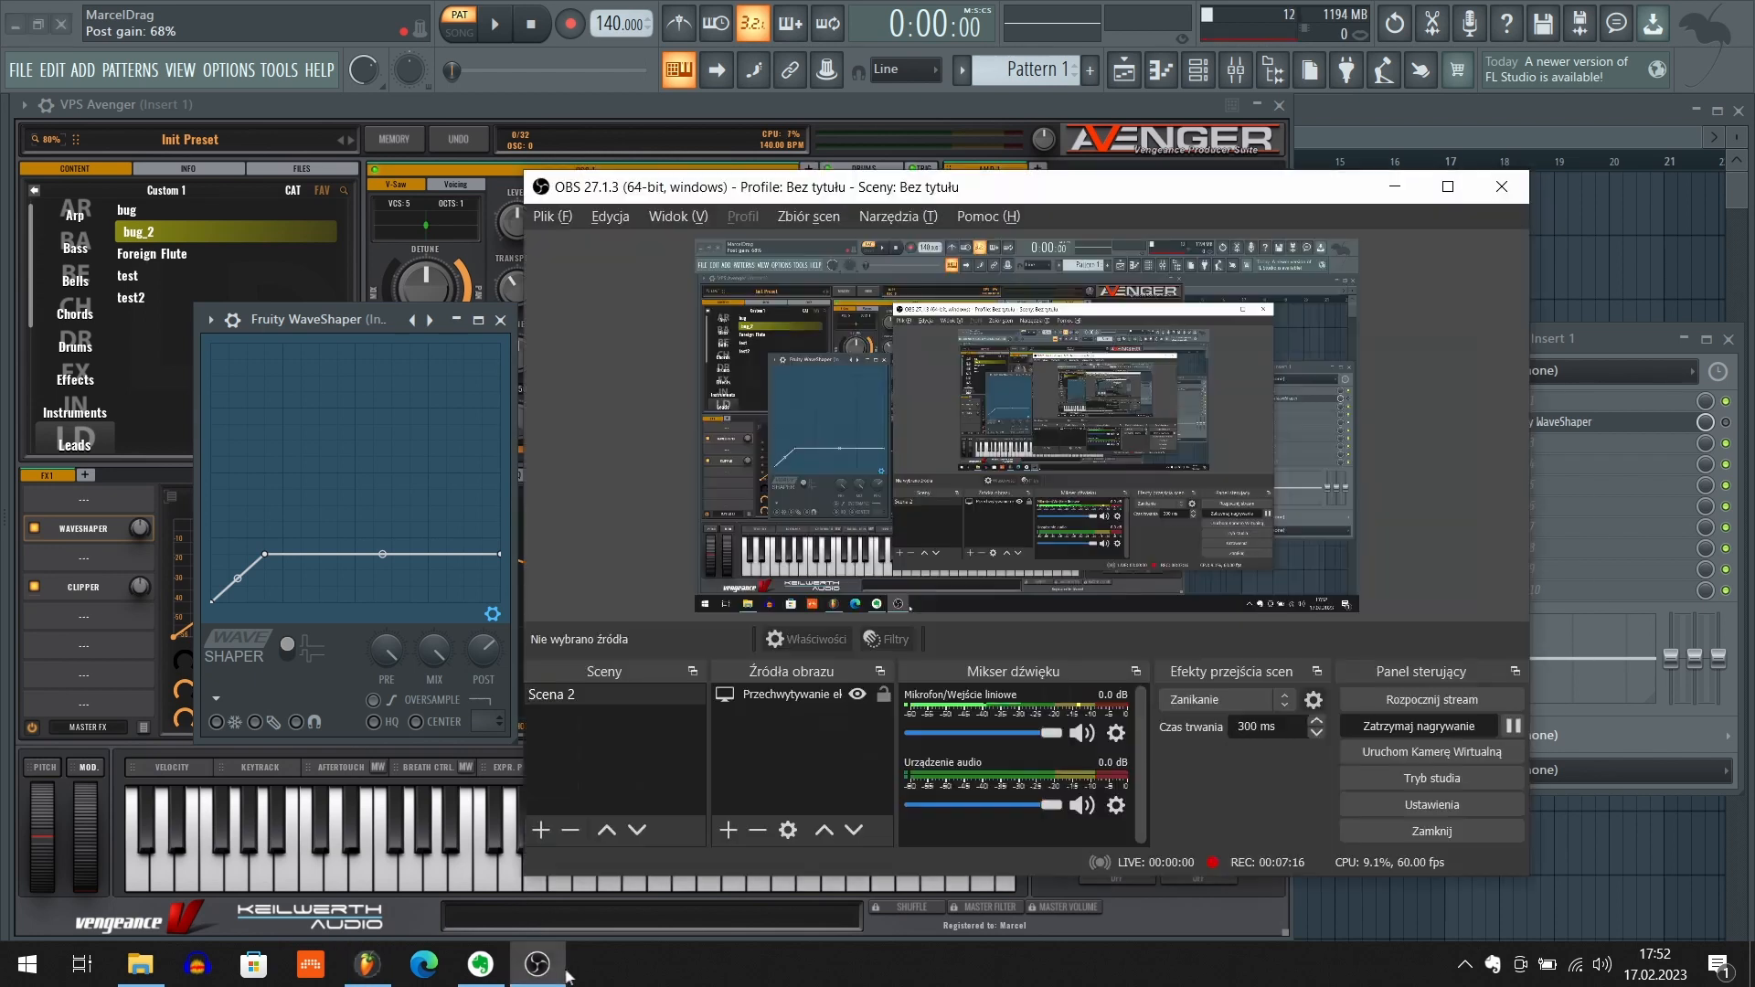
click(552, 971)
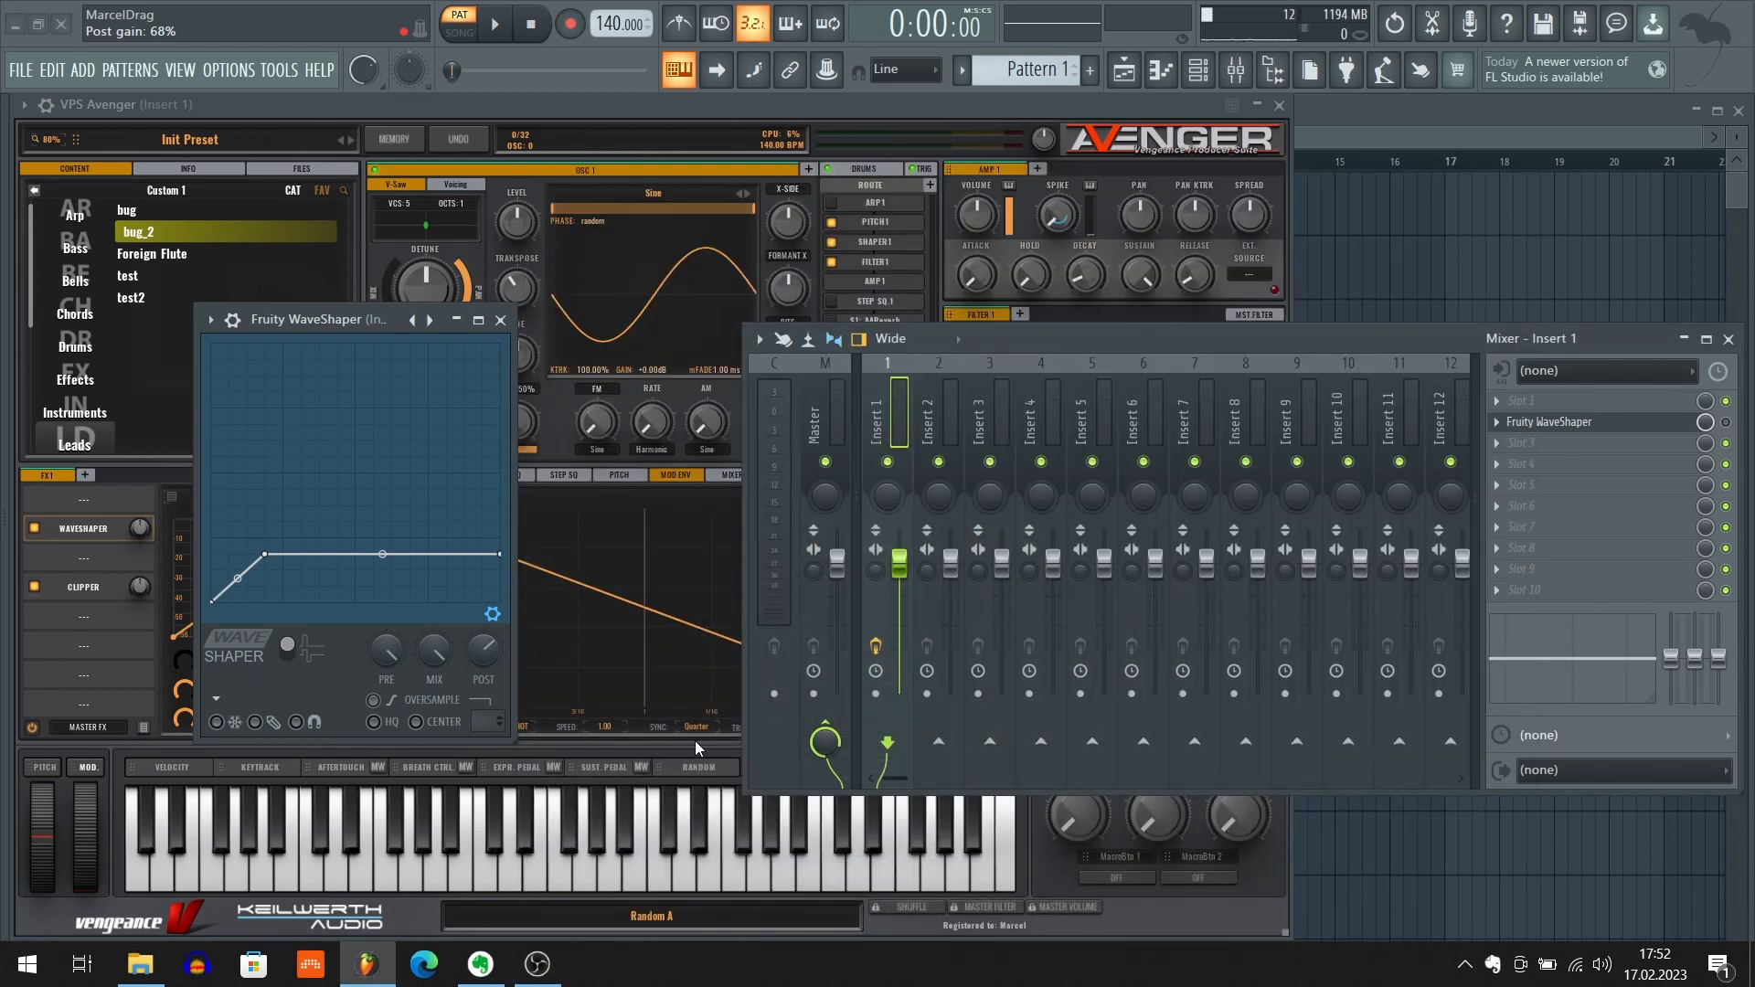